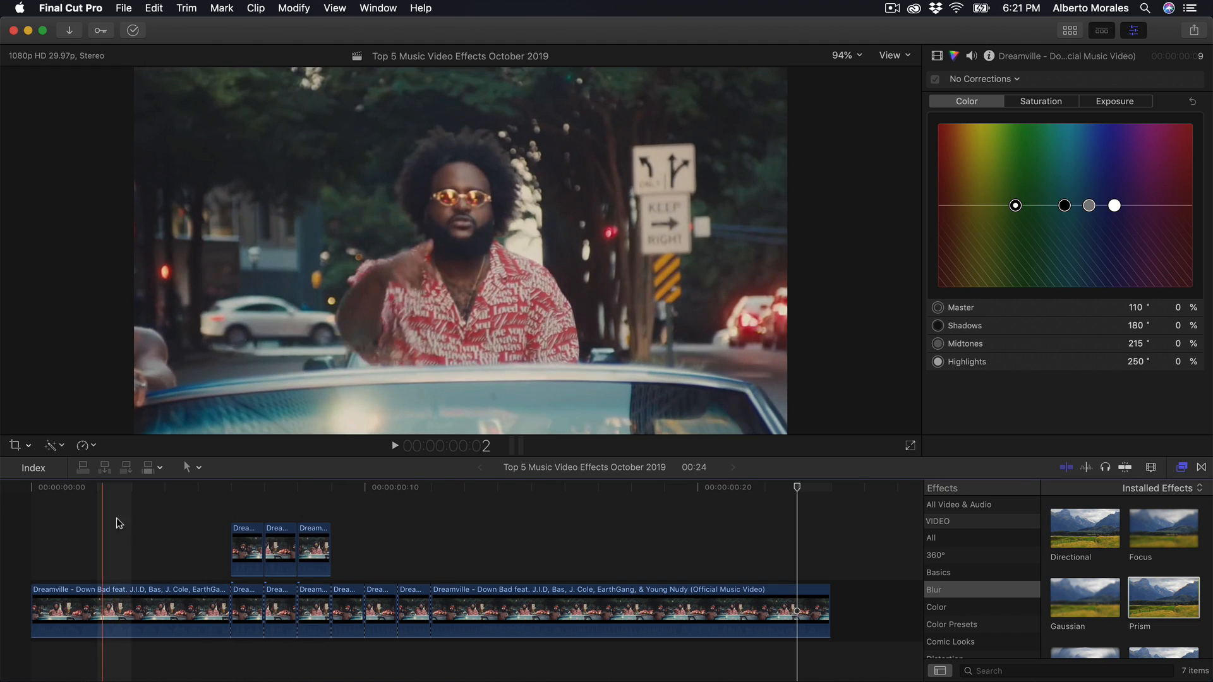
- Delete the three connected clips above the storyline and the long last piece of the Dreamville clip
key("space")
key("space")
left_click_drag(395, 520, 203, 543)
key("Delete")
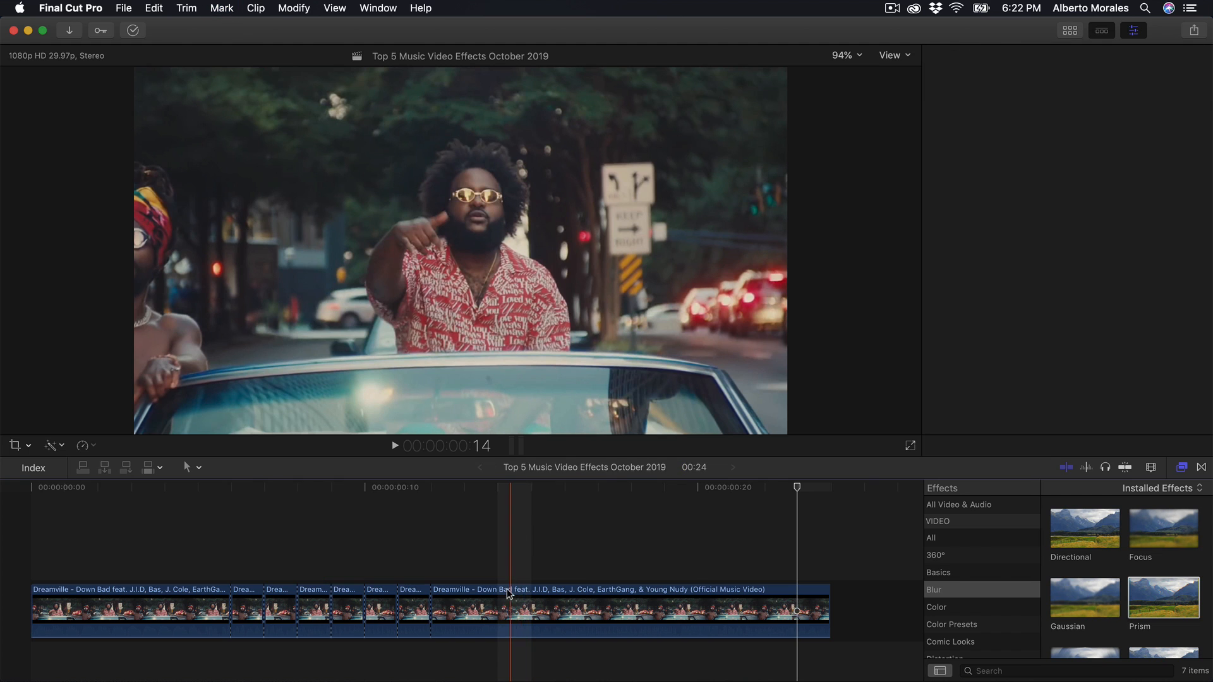
left_click(510, 587)
key("Delete")
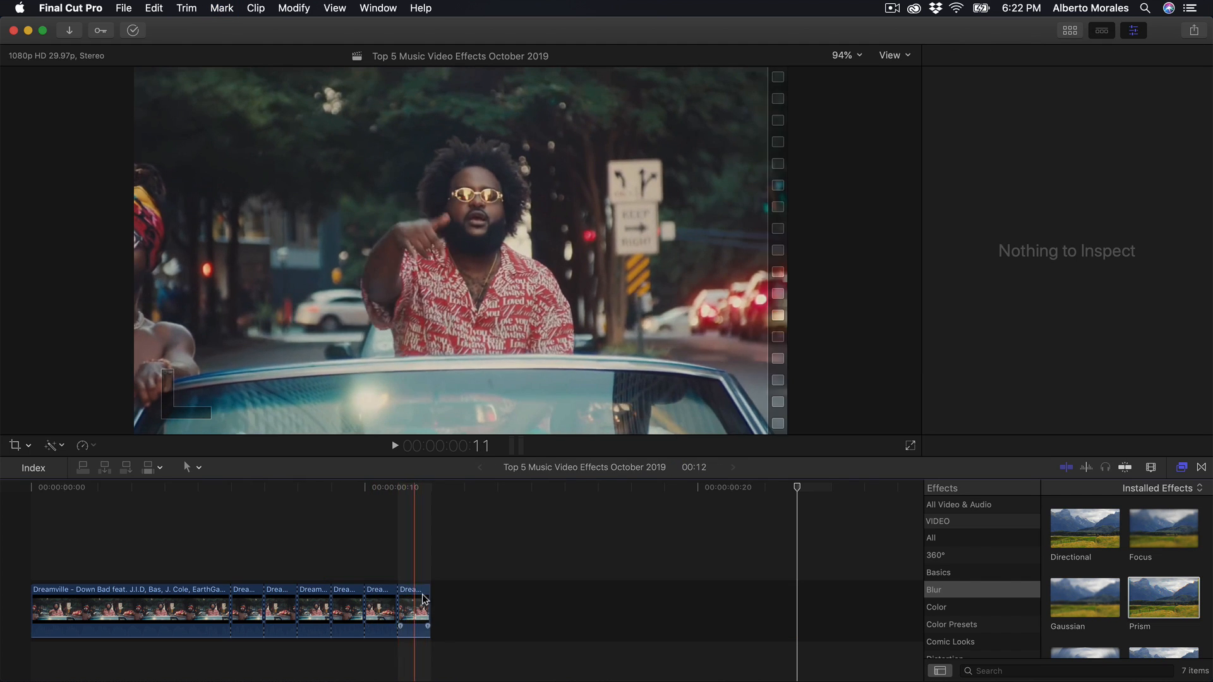
- Undo the deletions and the earlier cuts and duplicates made from the Dreamville clip
key("super+z")
key("super+z")
key("super+z")
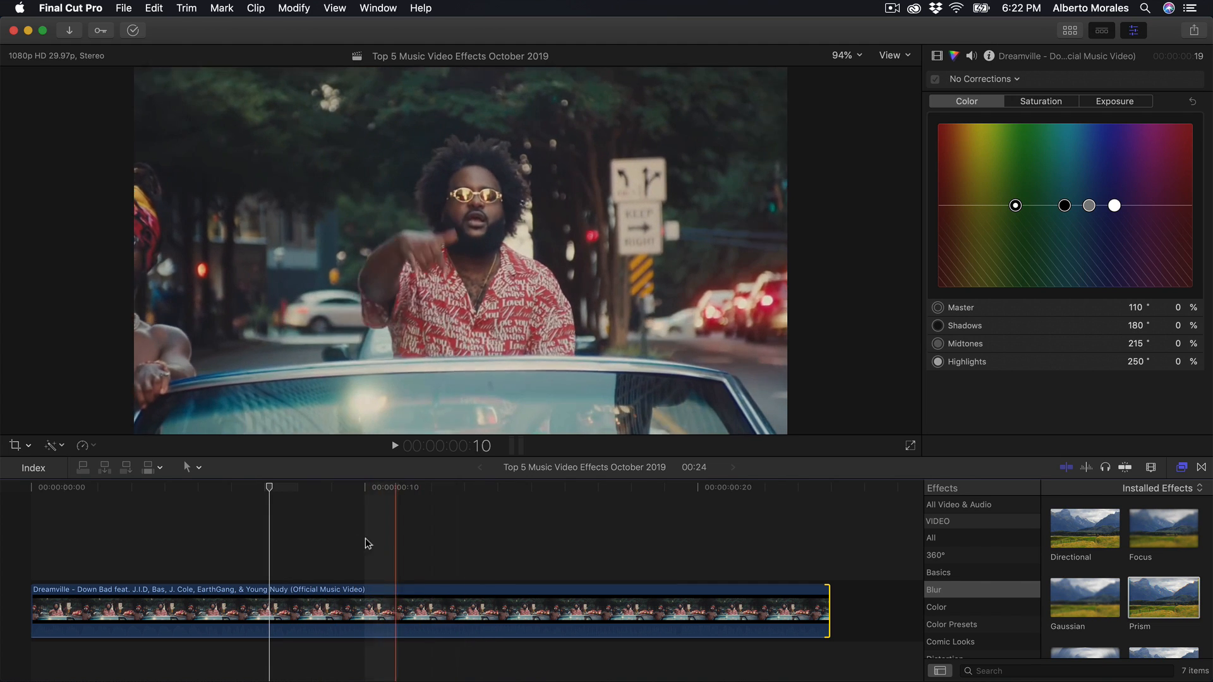
- Blade the Dreamville clip at frames 7, 8, 9 and 10 to make three consecutive one-frame pieces
key("b")
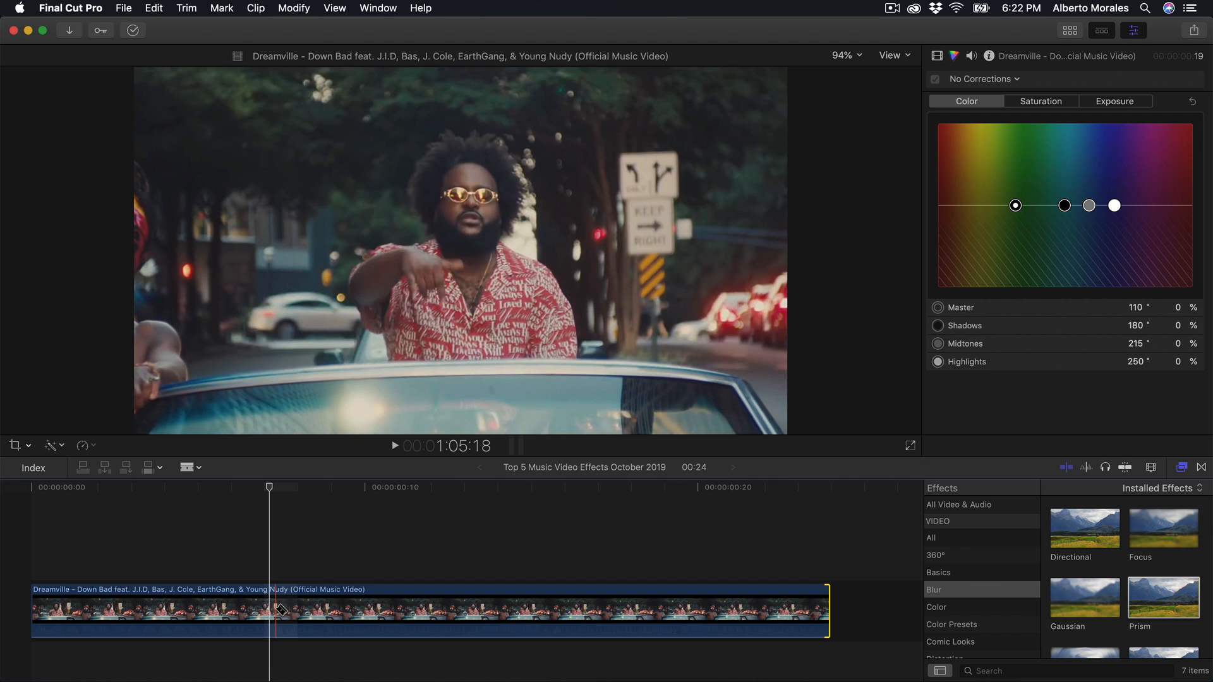
left_click(270, 608)
left_click(297, 601)
left_click(331, 601)
left_click(364, 602)
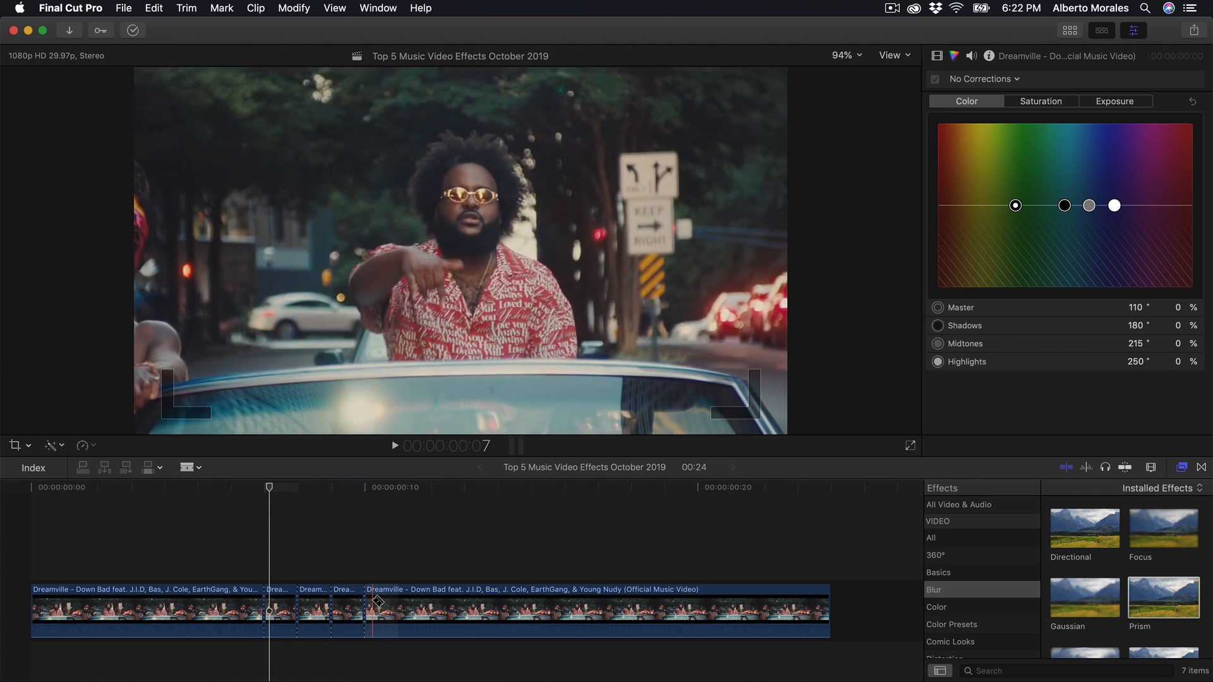
- Duplicate each of the three one-frame pieces as a connected clip directly above its original
key("a")
left_click(278, 608)
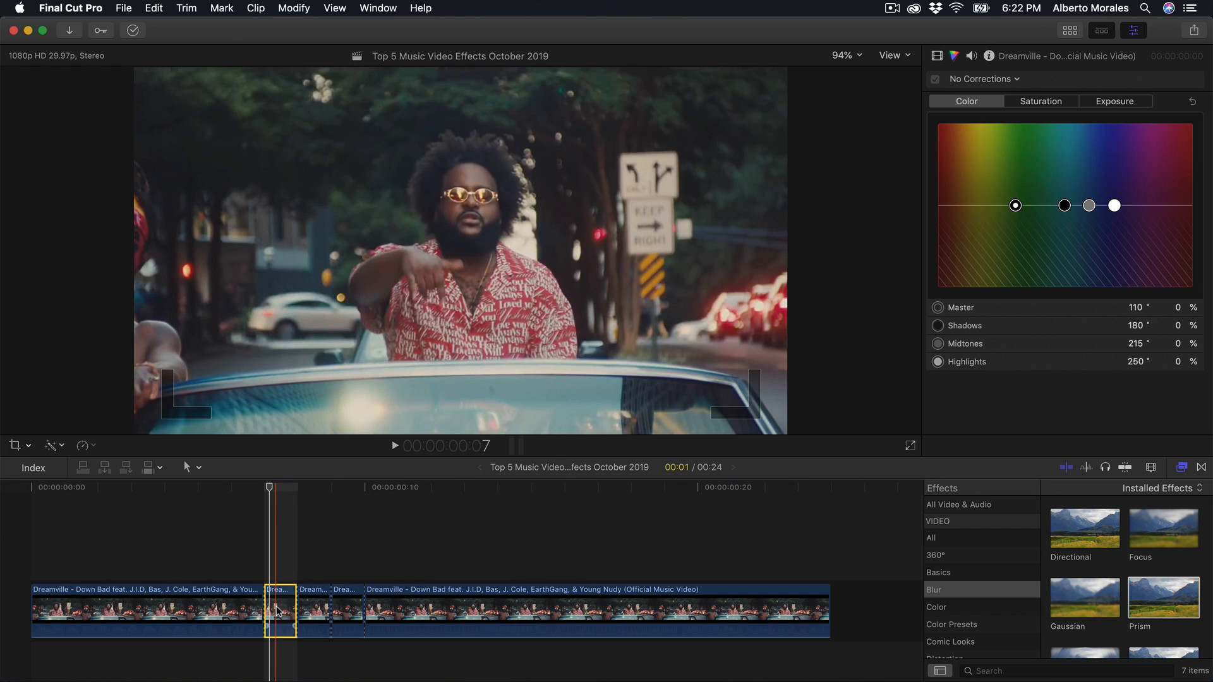
left_click_drag(278, 610, 306, 567)
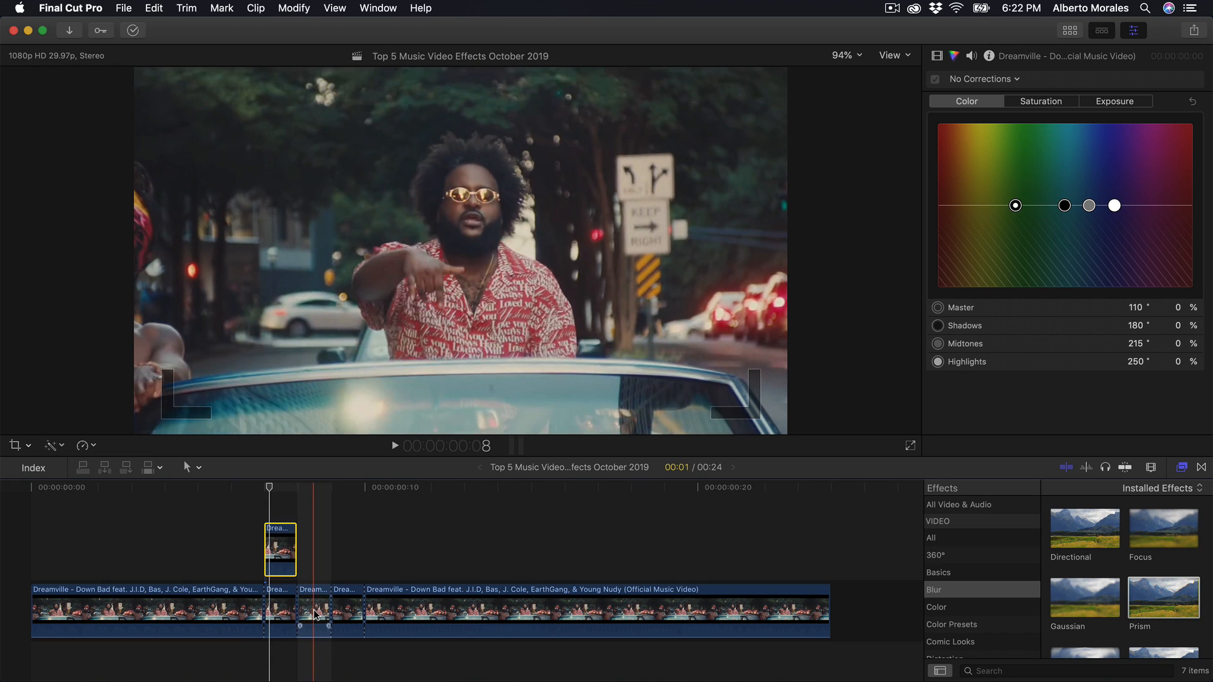
left_click_drag(315, 614, 316, 556)
left_click_drag(348, 609, 359, 558)
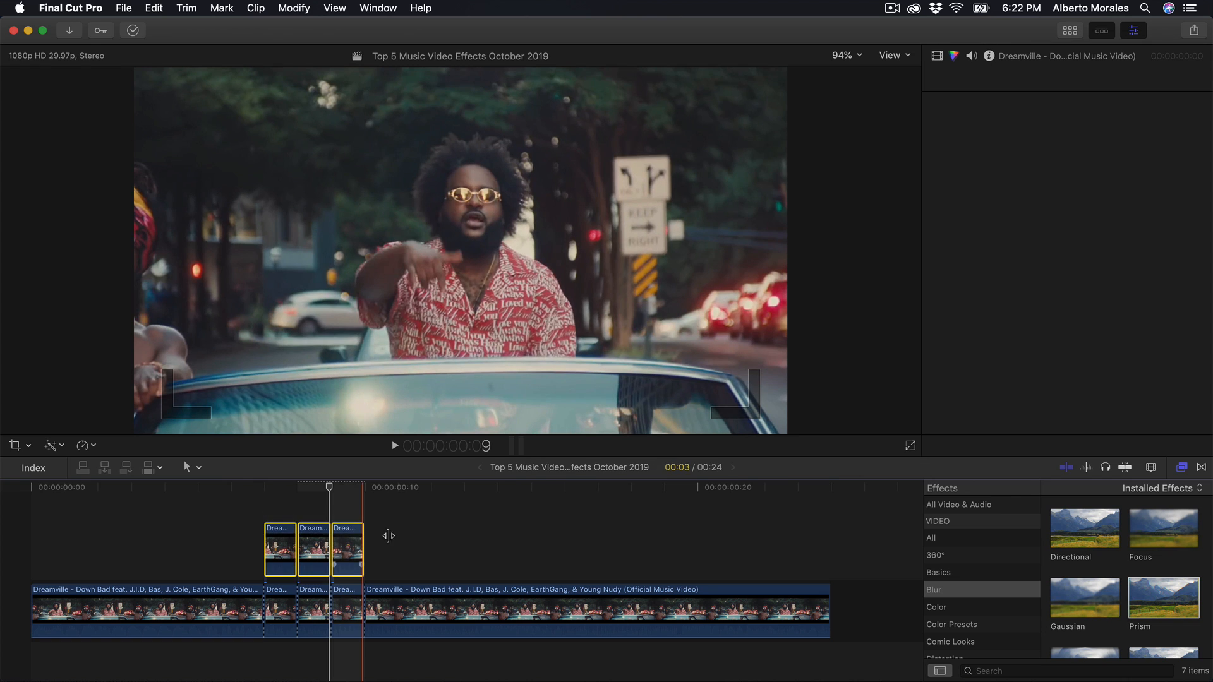
left_click(387, 534)
left_click(301, 589)
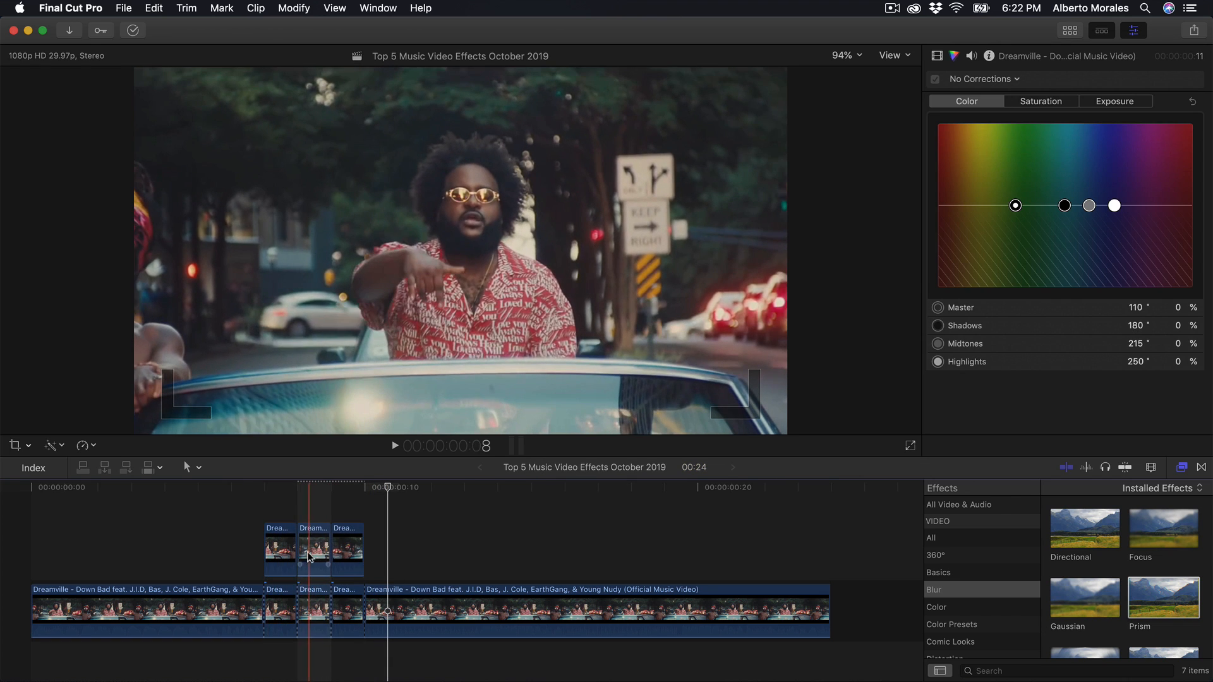
- Set the first connected one-frame copy's blend mode to Pin Light and scale the copy up
left_click(278, 523)
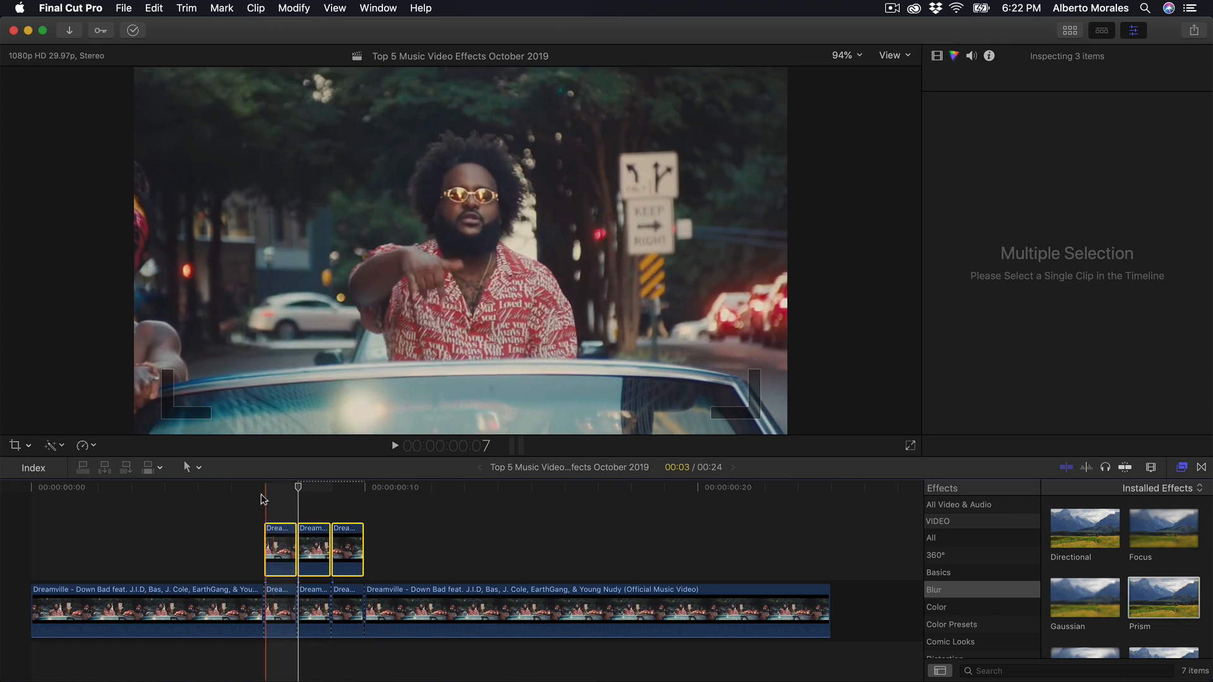
left_click(268, 498)
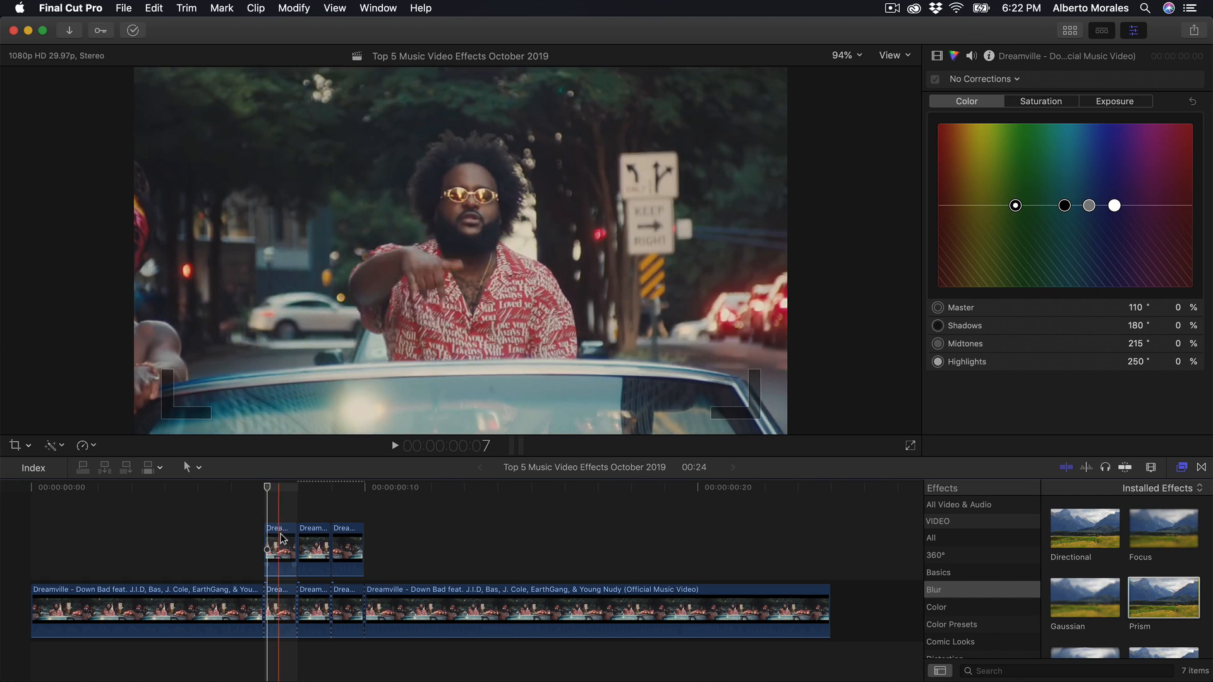
left_click(282, 544)
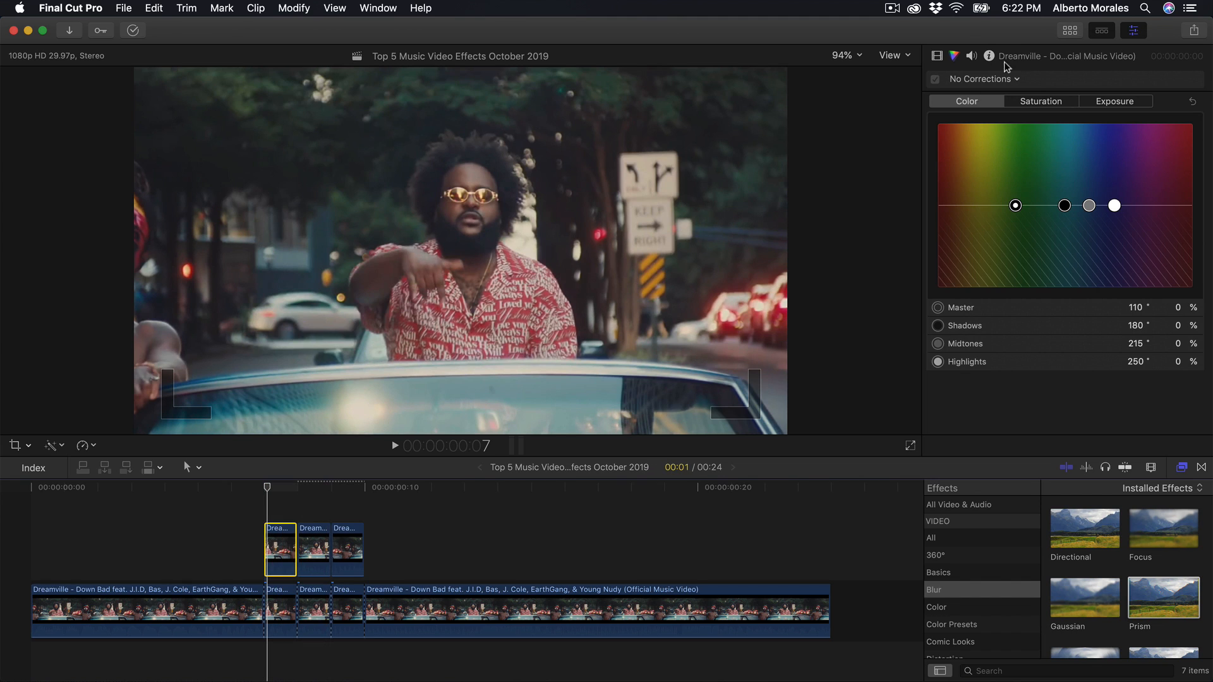
left_click(939, 56)
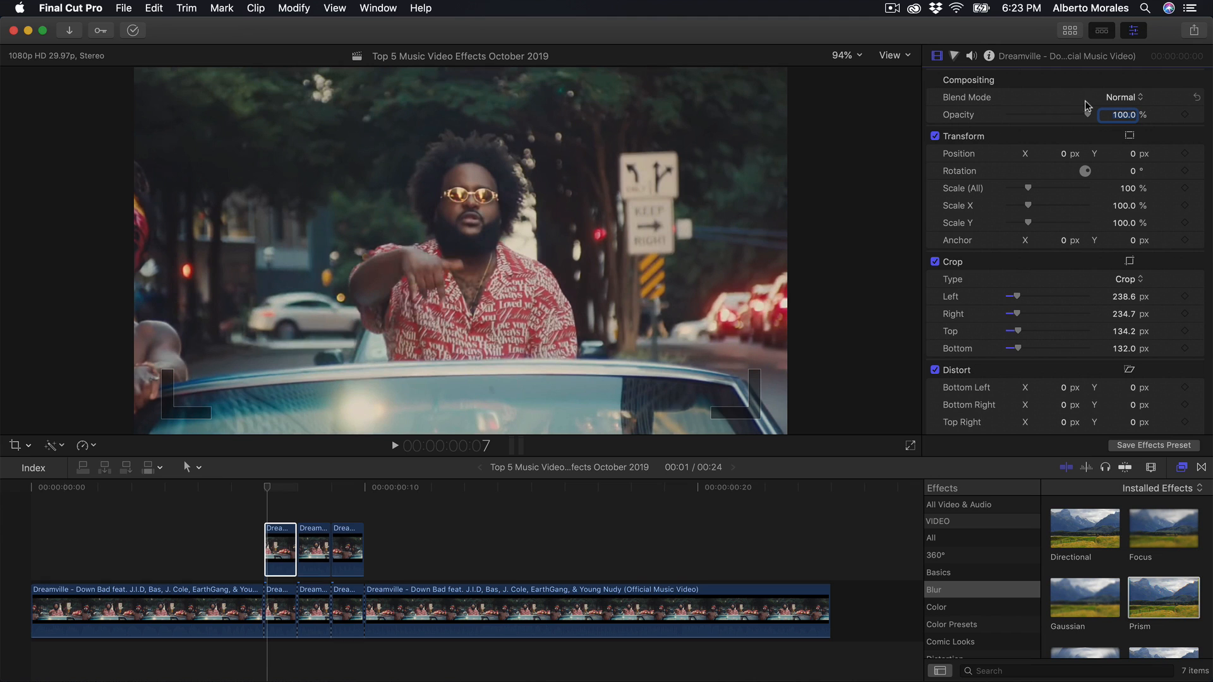
left_click(1106, 99)
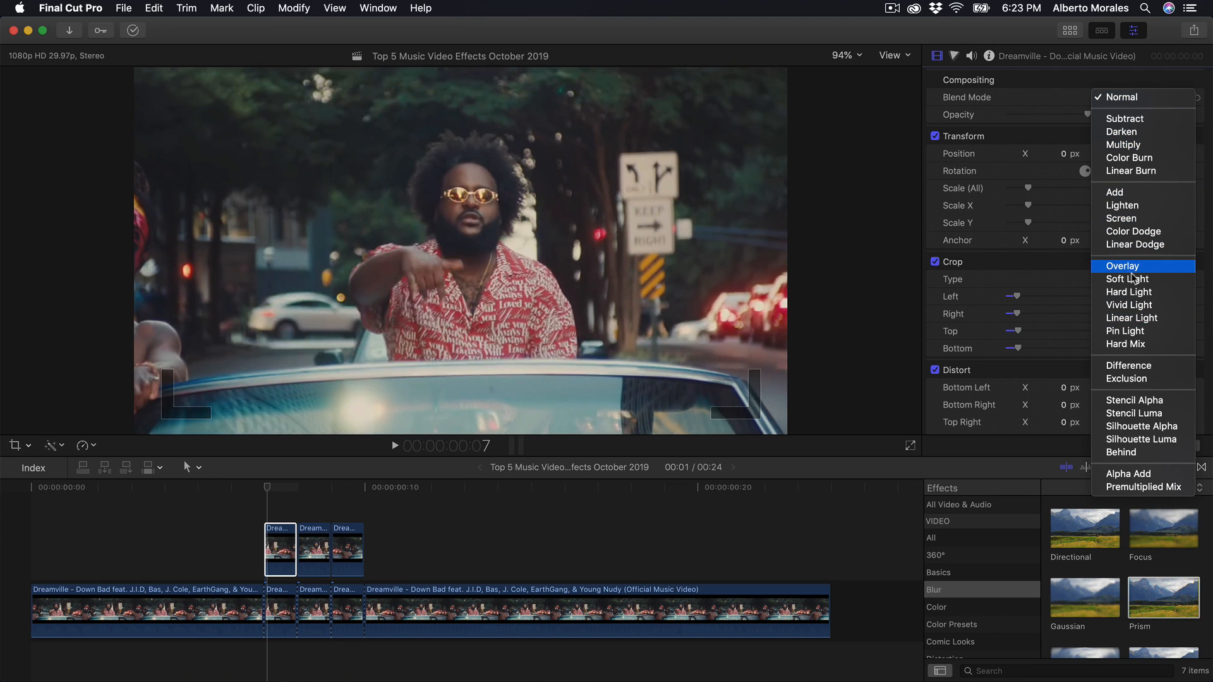
left_click(1131, 330)
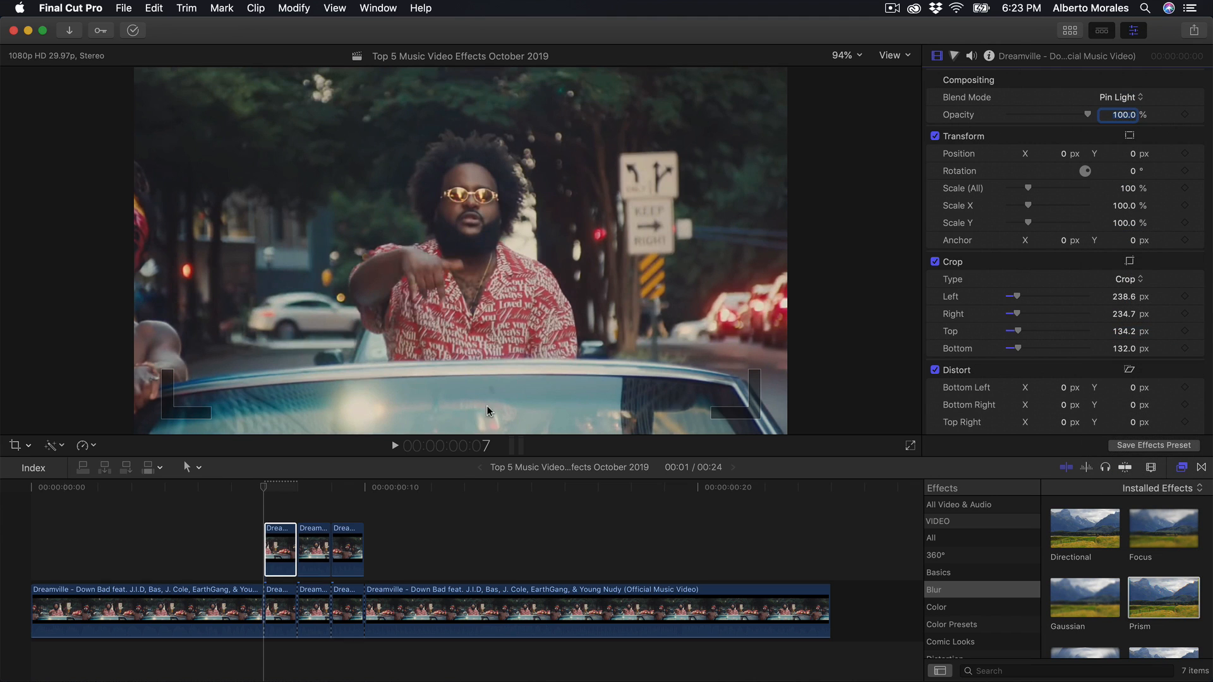
left_click_drag(1028, 188, 1122, 152)
left_click_drag(1034, 188, 1041, 191)
- Tint the first copy with the Color Board: shadows 260° at 26%, midtones 290° at 79%, highlights 306° at 5%
left_click(954, 55)
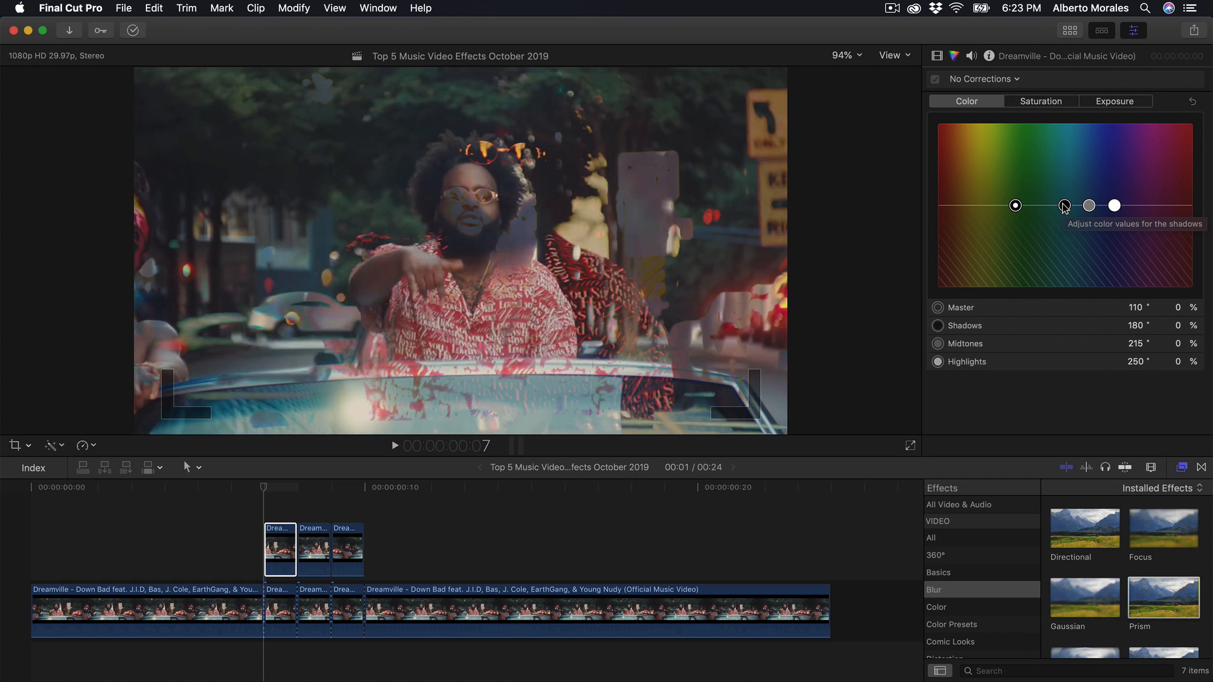
left_click_drag(1065, 205, 1142, 141)
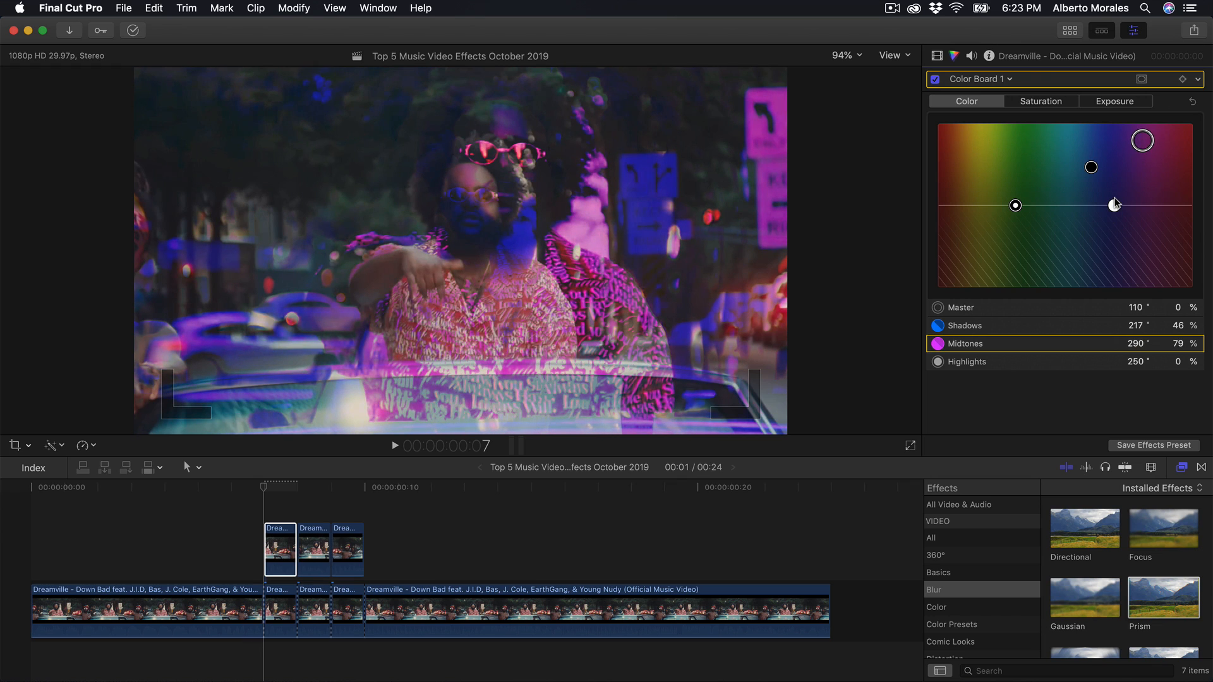
left_click_drag(1115, 203, 1154, 202)
left_click_drag(1091, 168, 1121, 184)
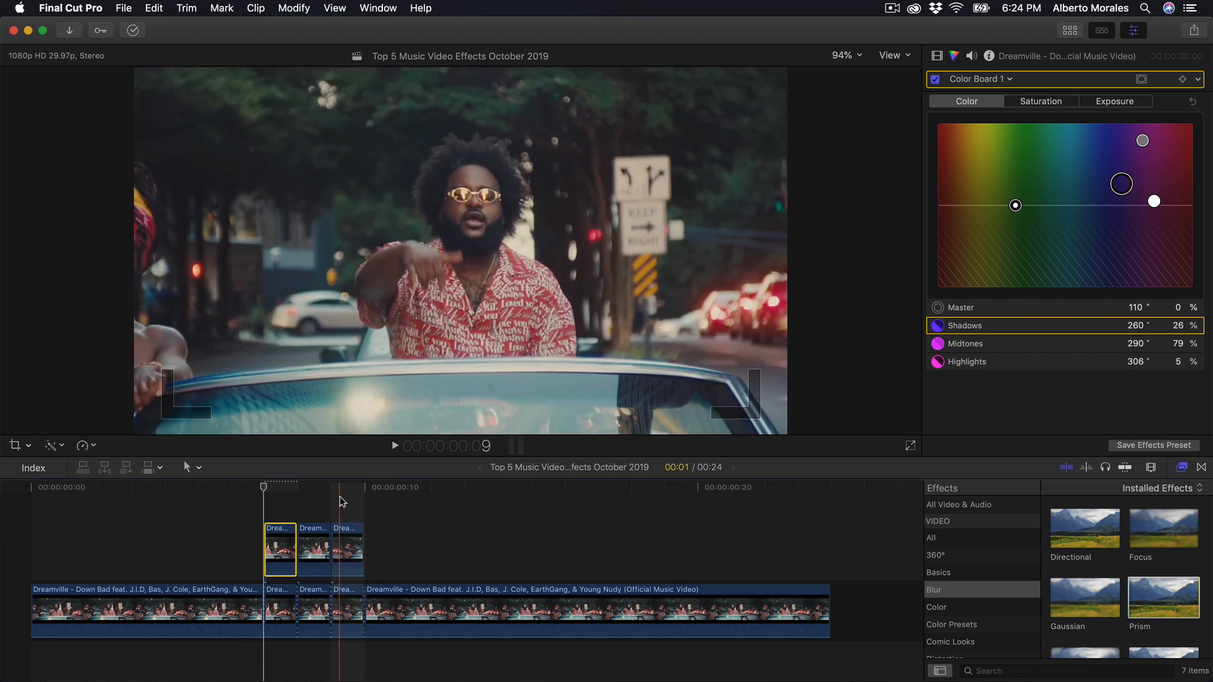
- Paste the first copy's blend mode, scale and color attributes onto the other two connected one-frame copies
key("super+shift+a")
left_click_drag(398, 509, 319, 547)
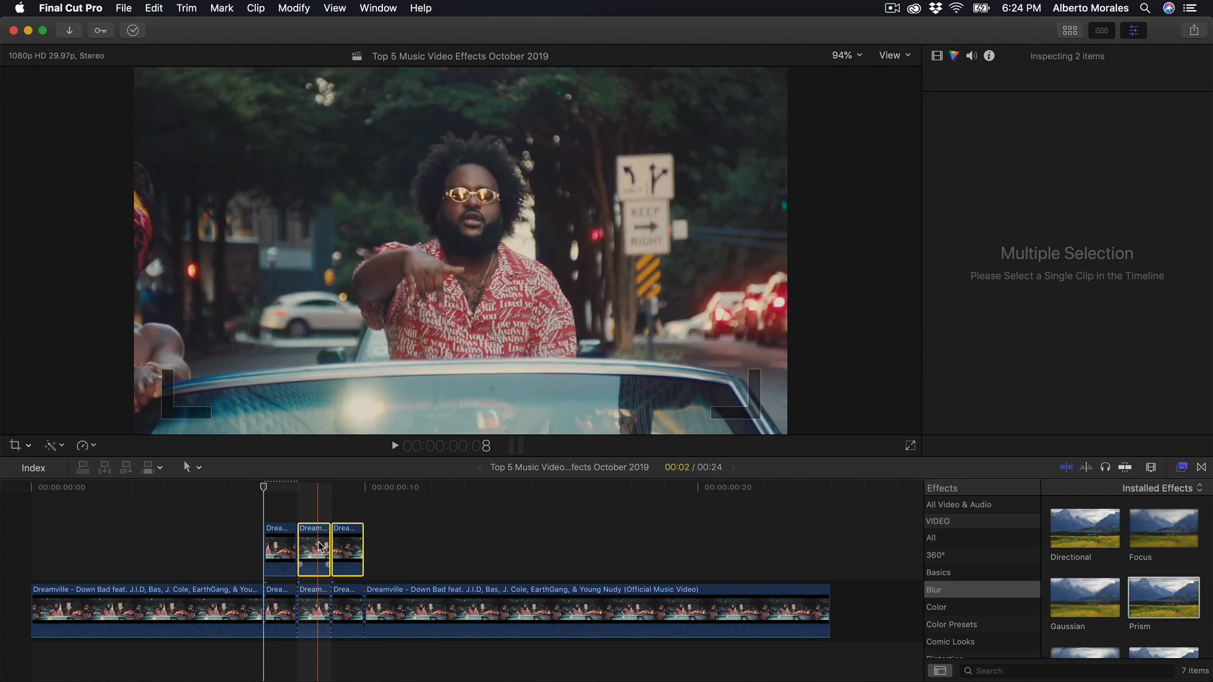
key("super+shift+v")
key("Return")
left_click(297, 515)
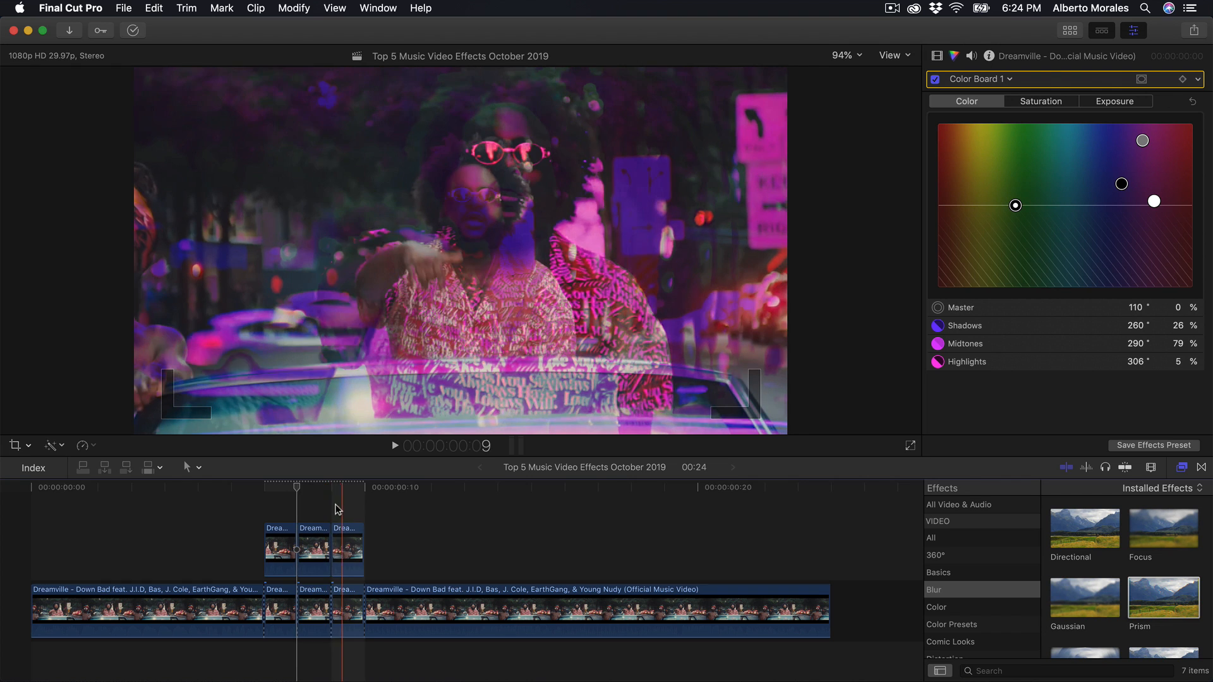
- Play the sequence and examine the flash effect across the three tinted one-frame copies
key("space")
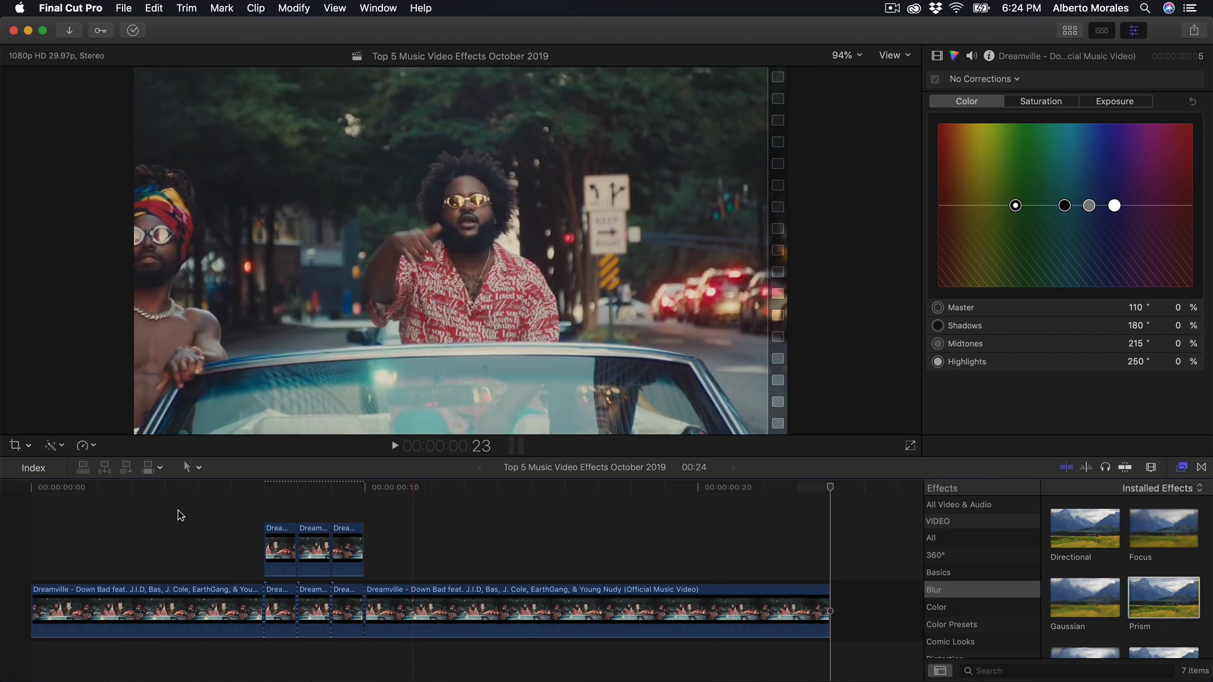
key("space")
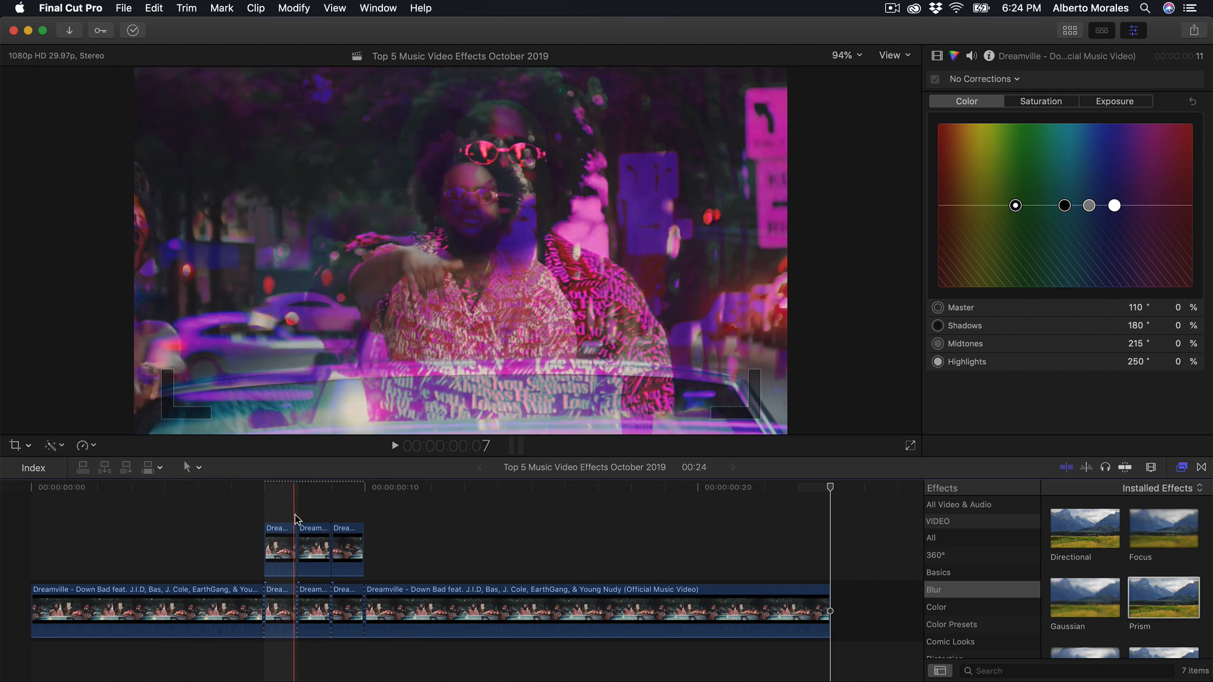
left_click(314, 537)
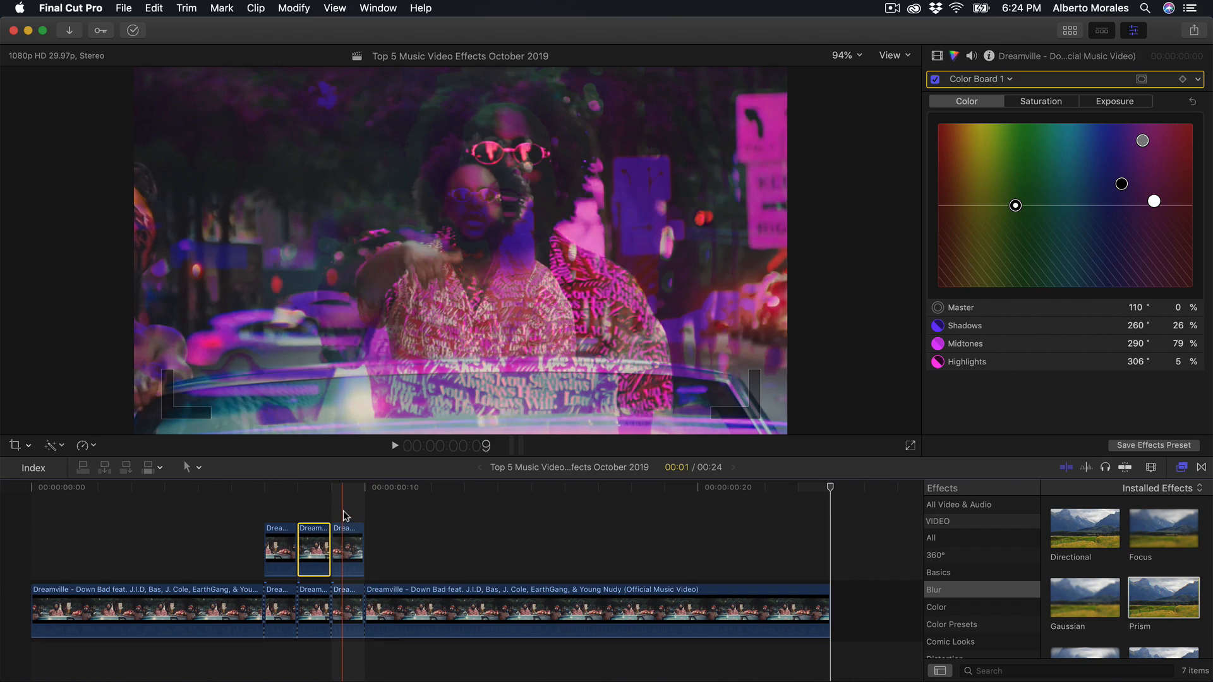
key("space")
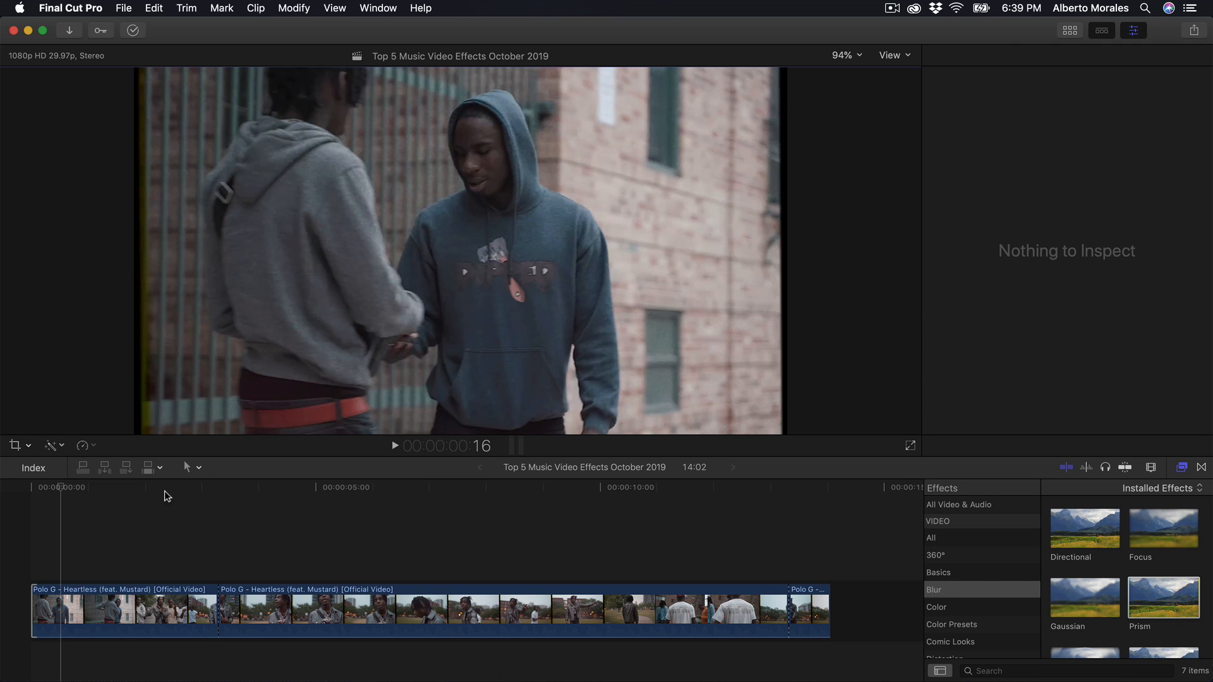
- Play the opening of the Polo G clip repeatedly to examine its music video effect
key("super+6")
key("space")
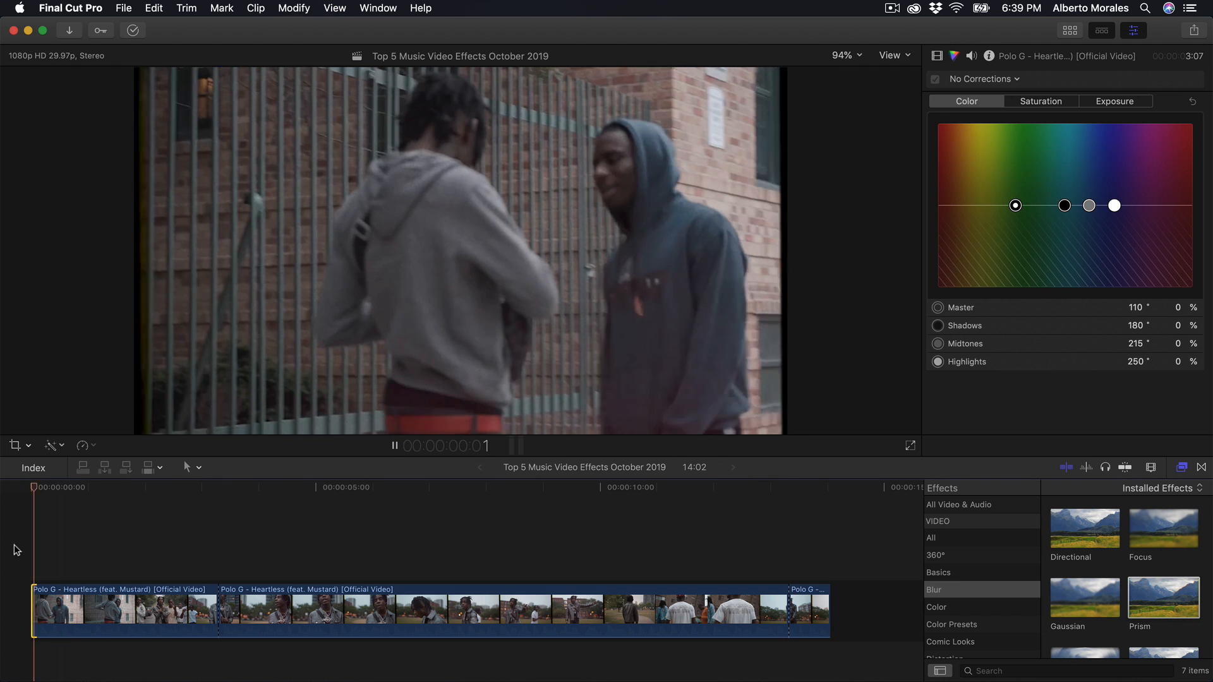
key("space")
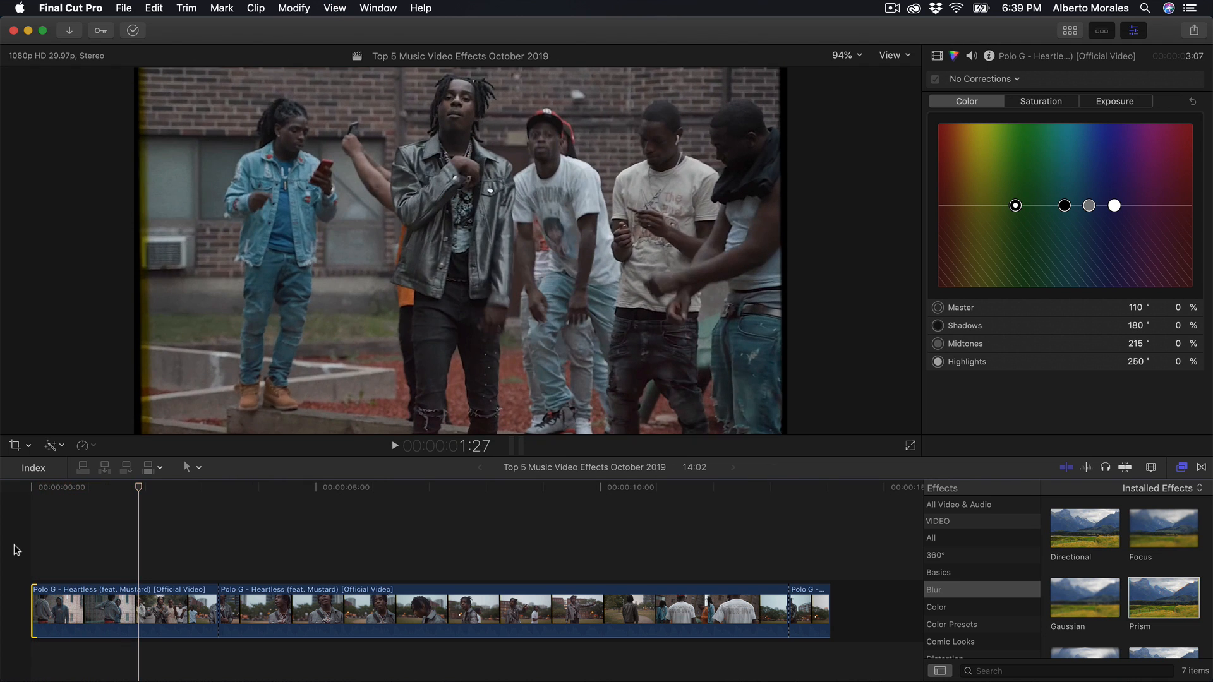
key("Home")
key("space")
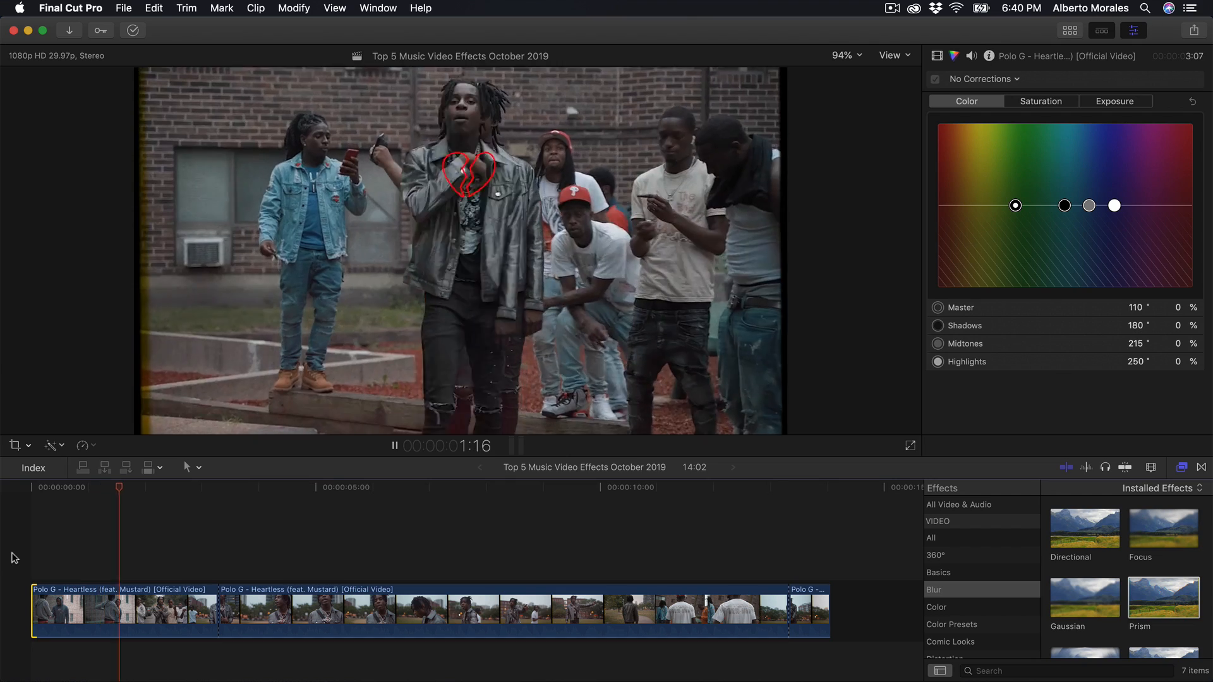
key("Home")
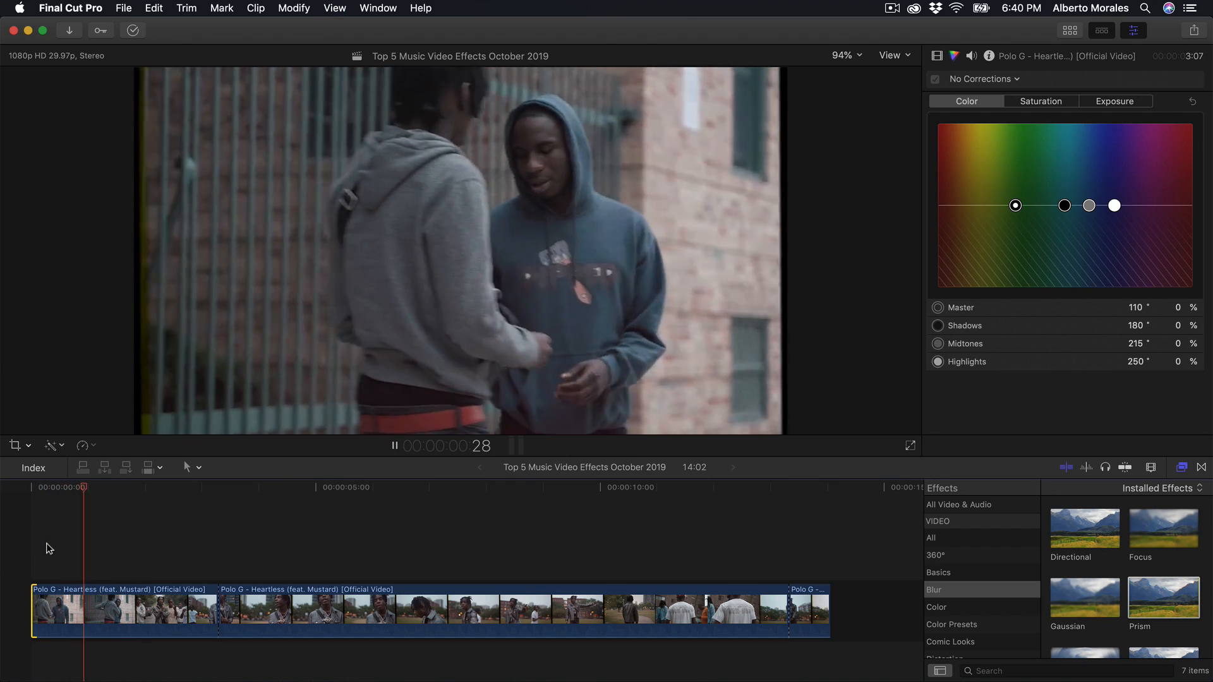
key("space")
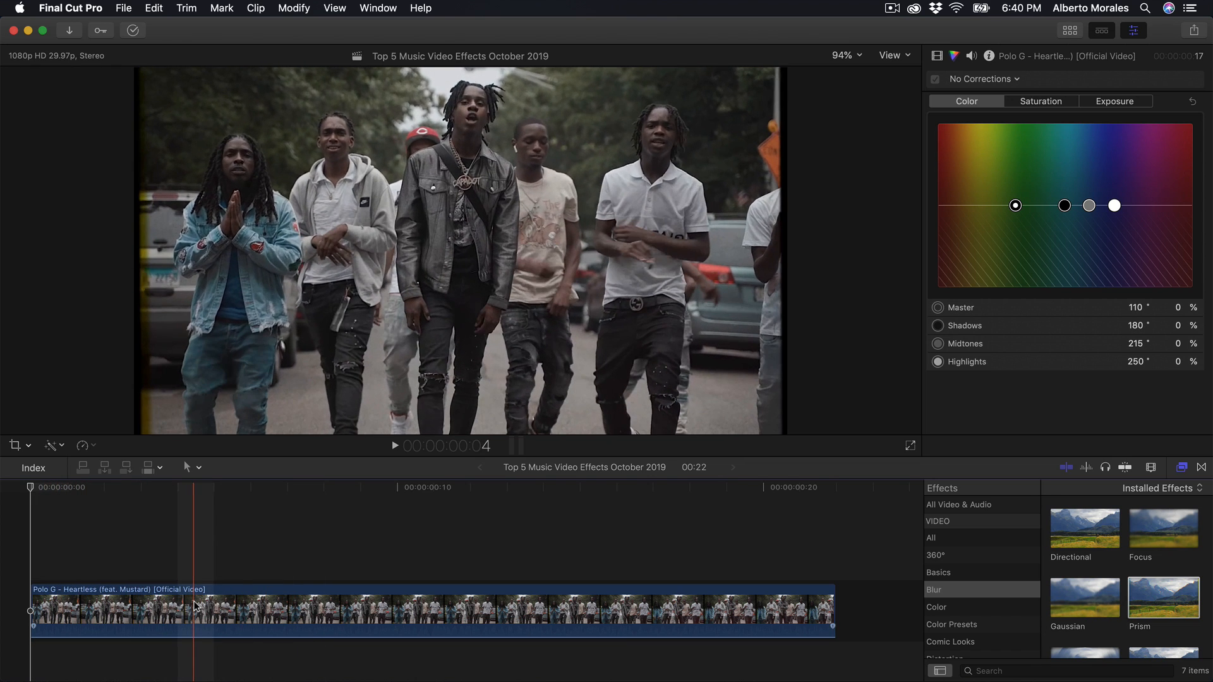
- Blade the Polo G clip at every frame from 5 to 10 to make five one-frame pieces
key("b")
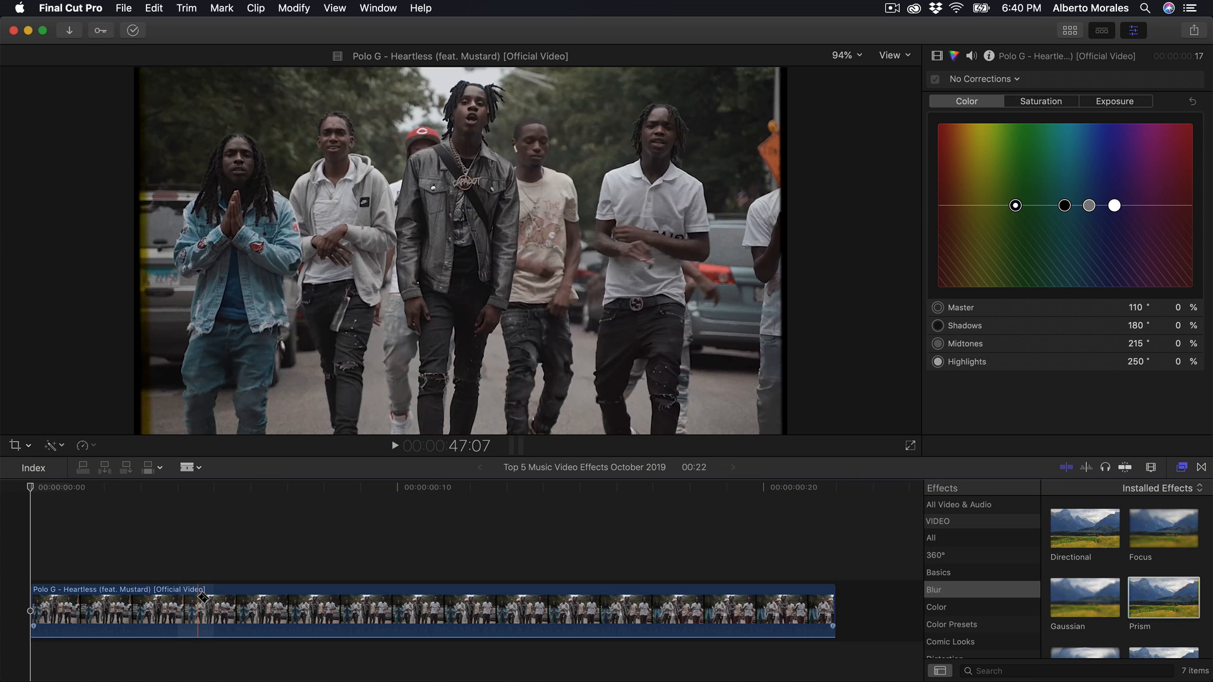
left_click(213, 596)
left_click(250, 595)
left_click(287, 596)
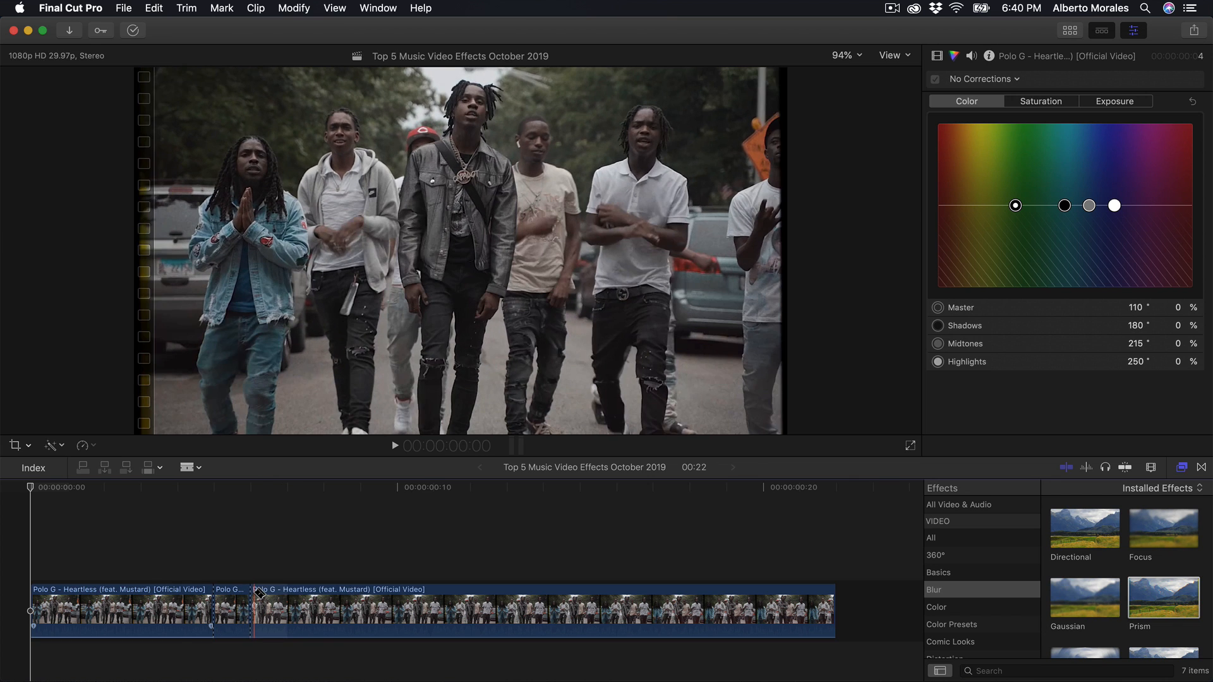
left_click(324, 596)
left_click(361, 596)
left_click(397, 596)
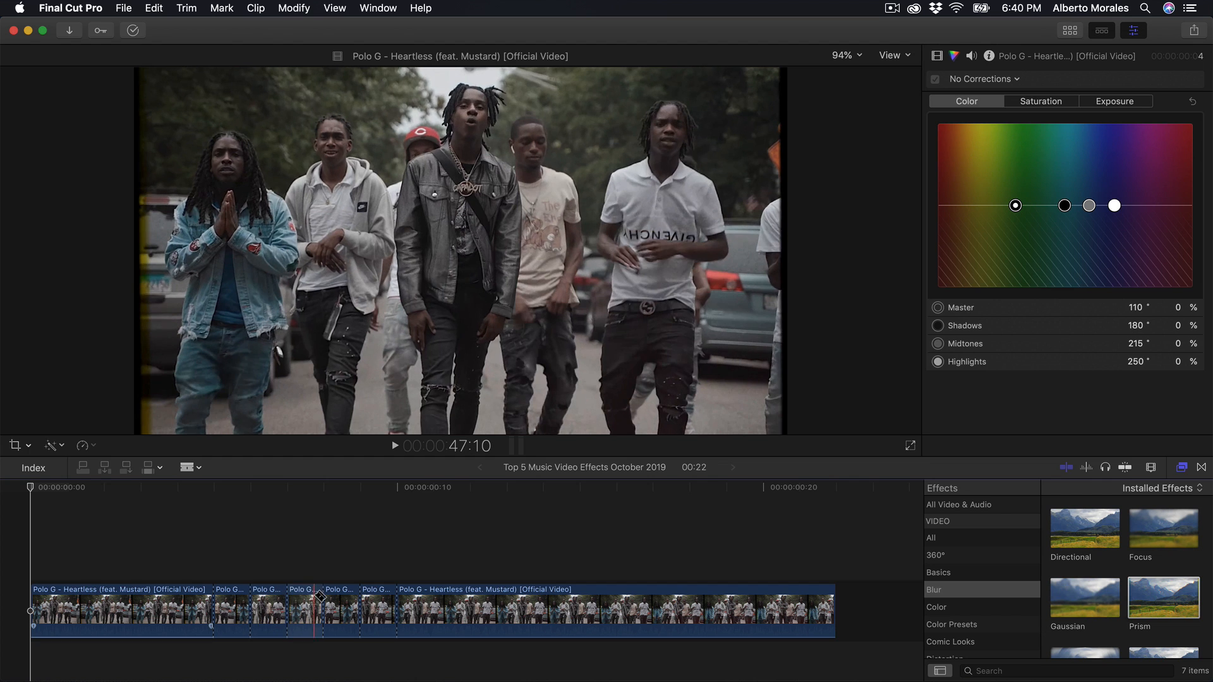
- Apply the Draw Mask effect from the Masks category to the first one-frame piece at frame 5
key("space")
key("space")
key("a")
left_click(233, 603)
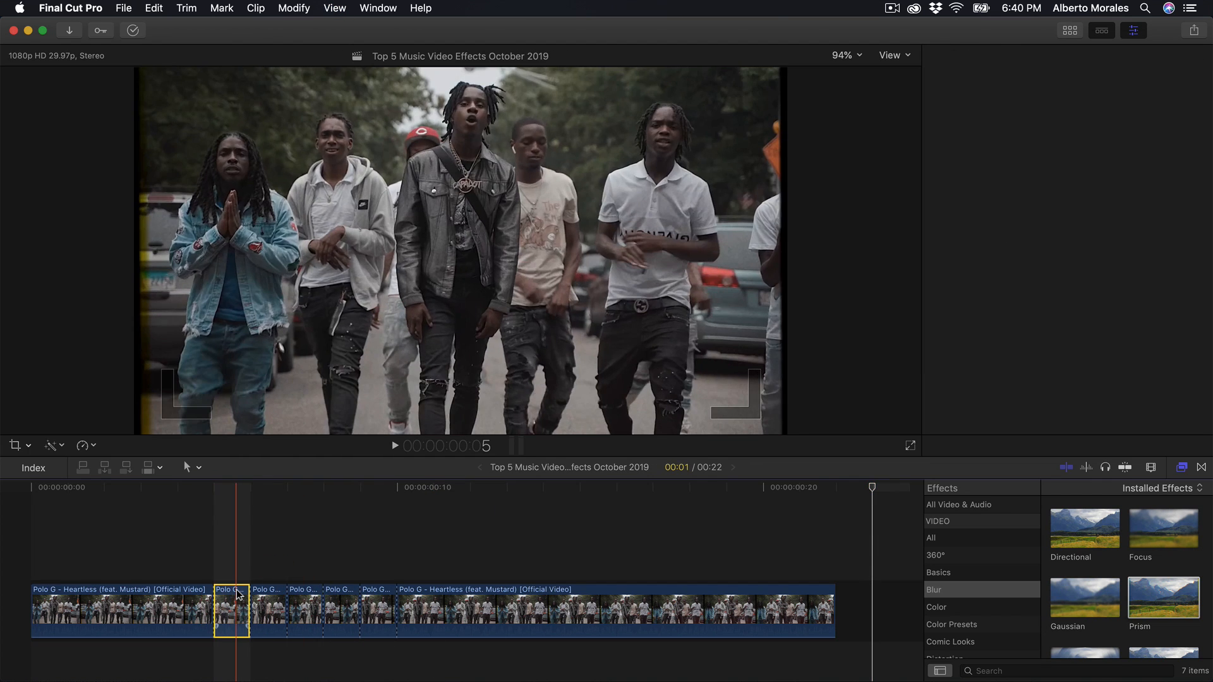
left_click(227, 490)
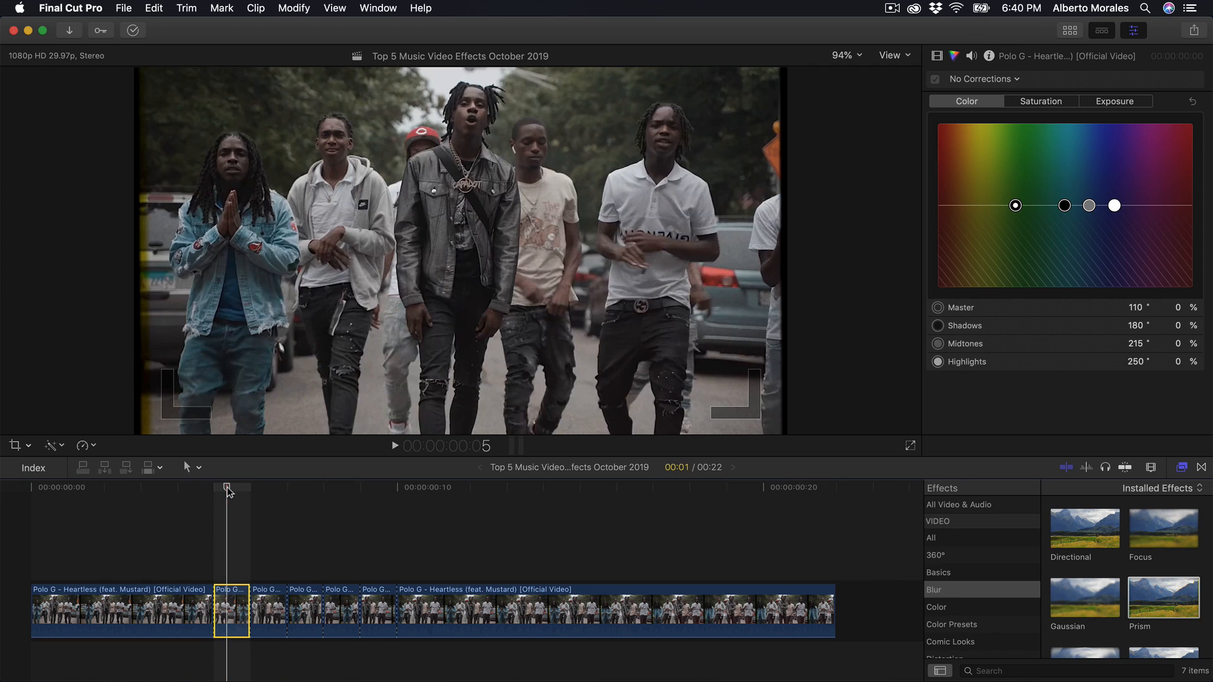
left_click(938, 57)
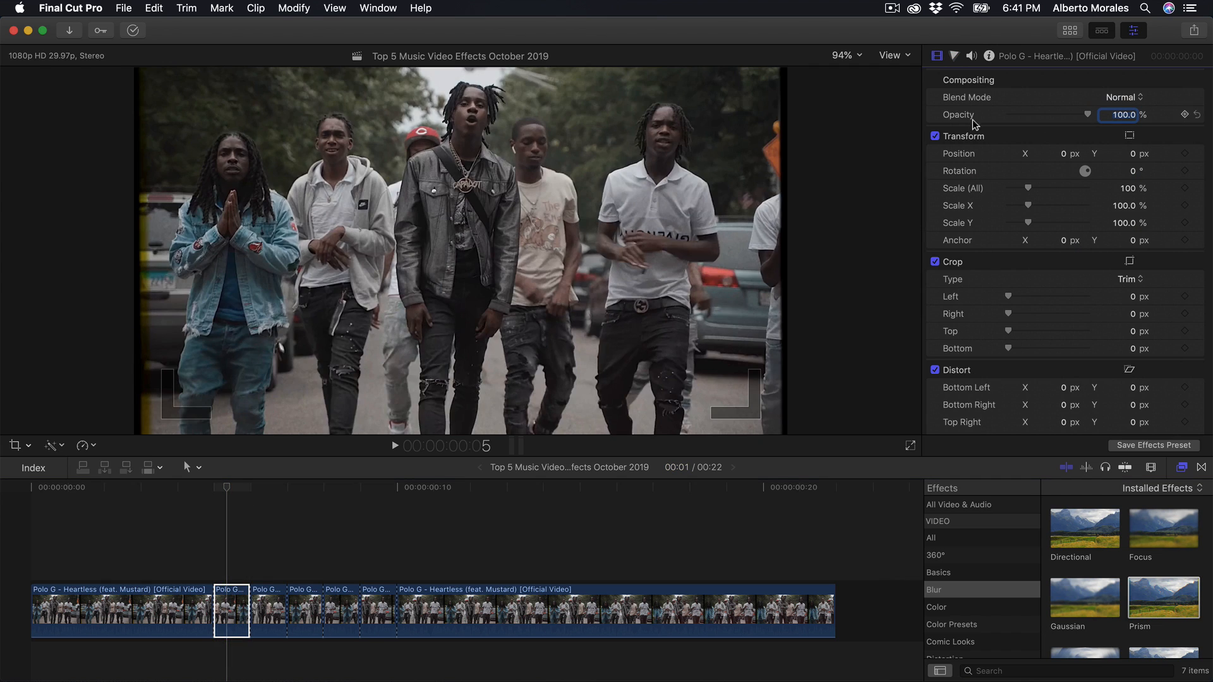
scroll(988, 575, "down", 2)
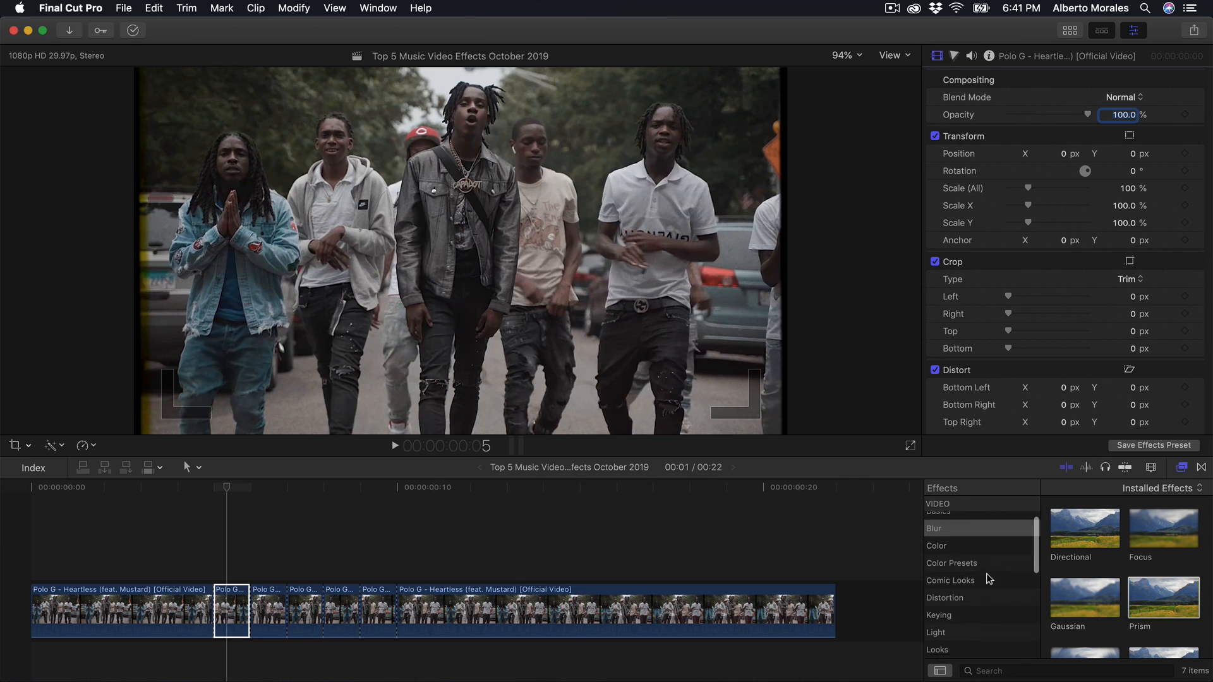
scroll(990, 579, "down", 2)
left_click(967, 590)
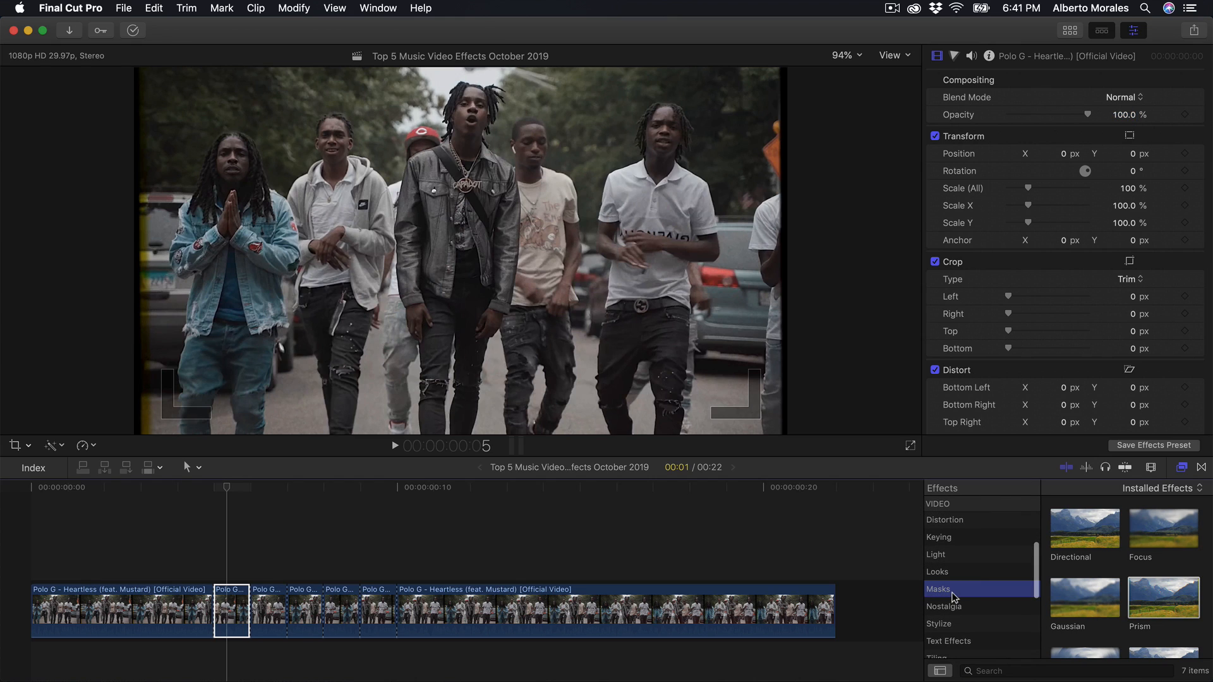
mouse_move(1089, 545)
left_mouse_down()
mouse_move(366, 556)
mouse_move(231, 609)
left_mouse_up()
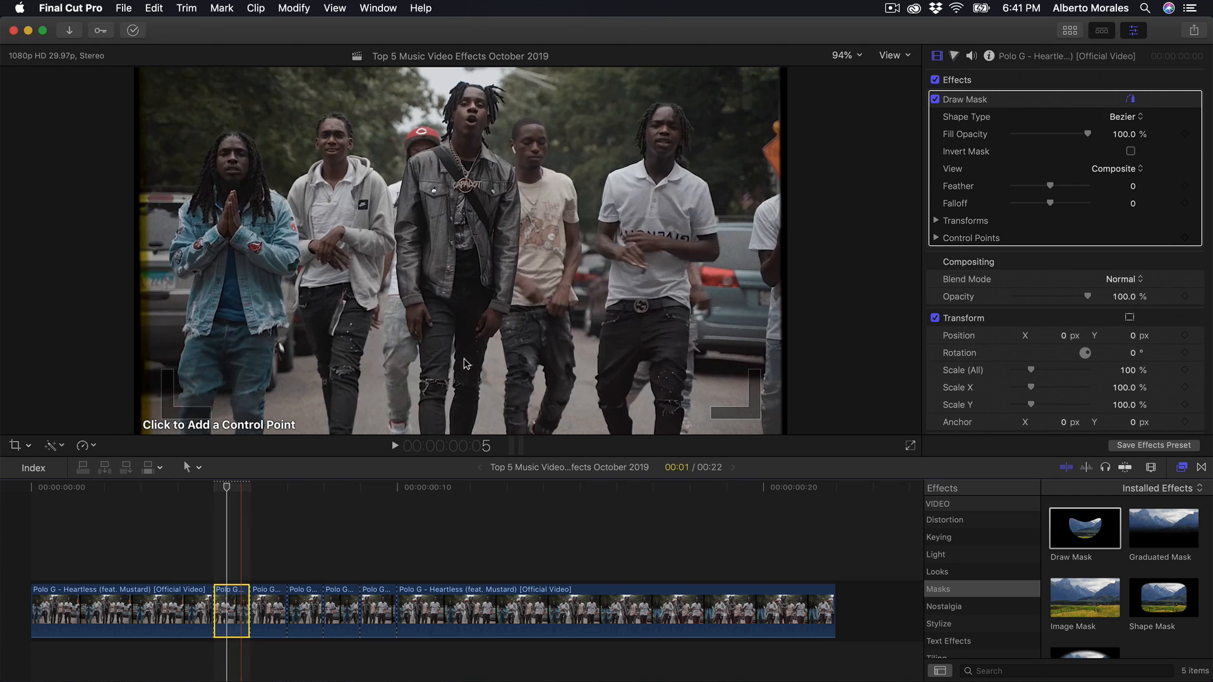
- Trace a closed mask around the man in the leather jacket at the center and invert the mask
left_click(421, 433)
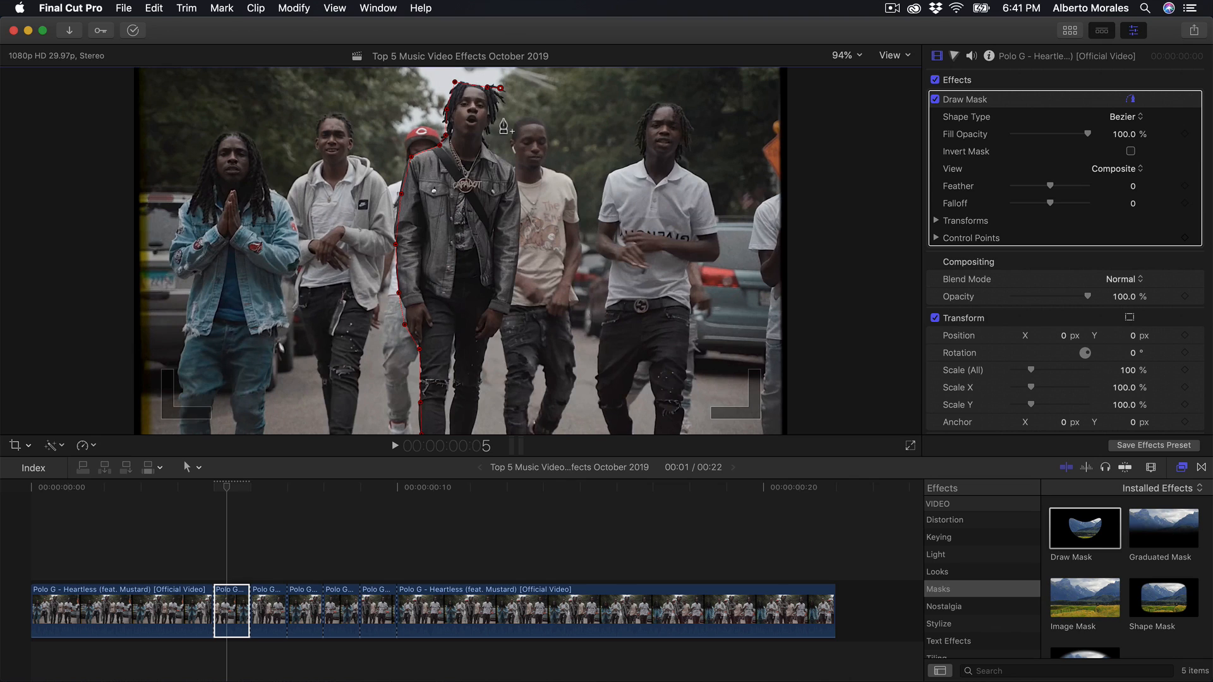
left_click(422, 437)
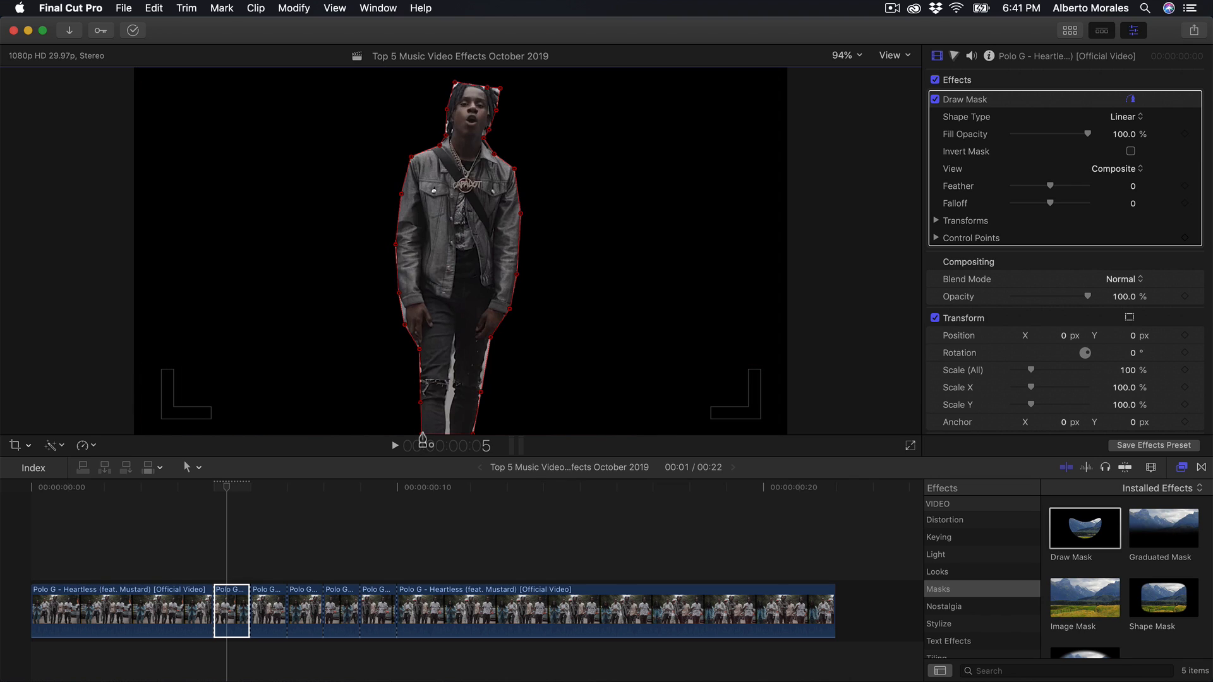
left_click(1131, 152)
- Place a connected copy of the masked frame above the original and turn off its mask inversion
left_click(240, 624)
left_click_drag(241, 623, 234, 546)
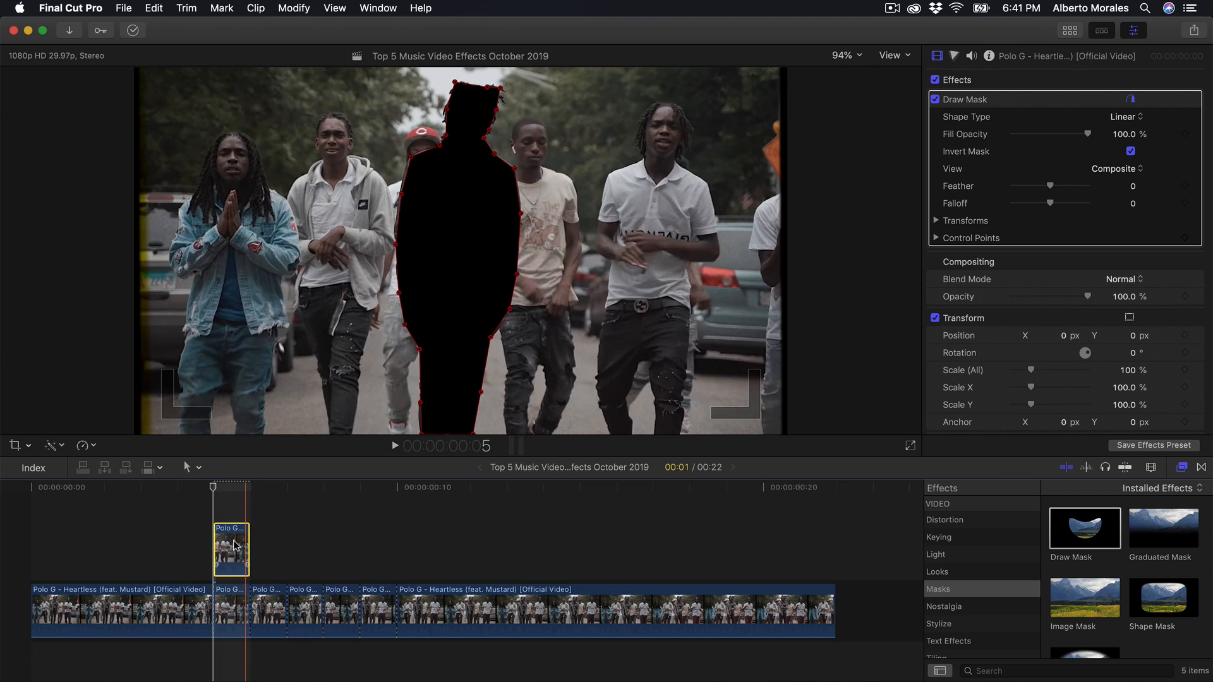
left_click(233, 486)
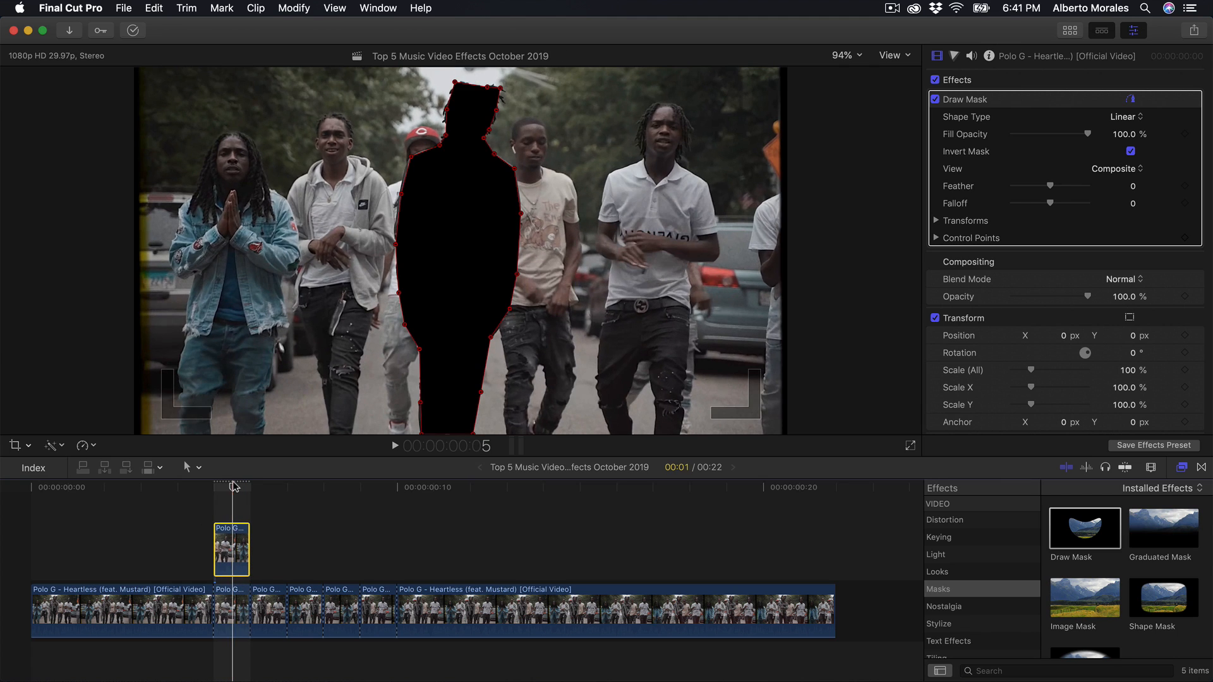
left_click(1131, 151)
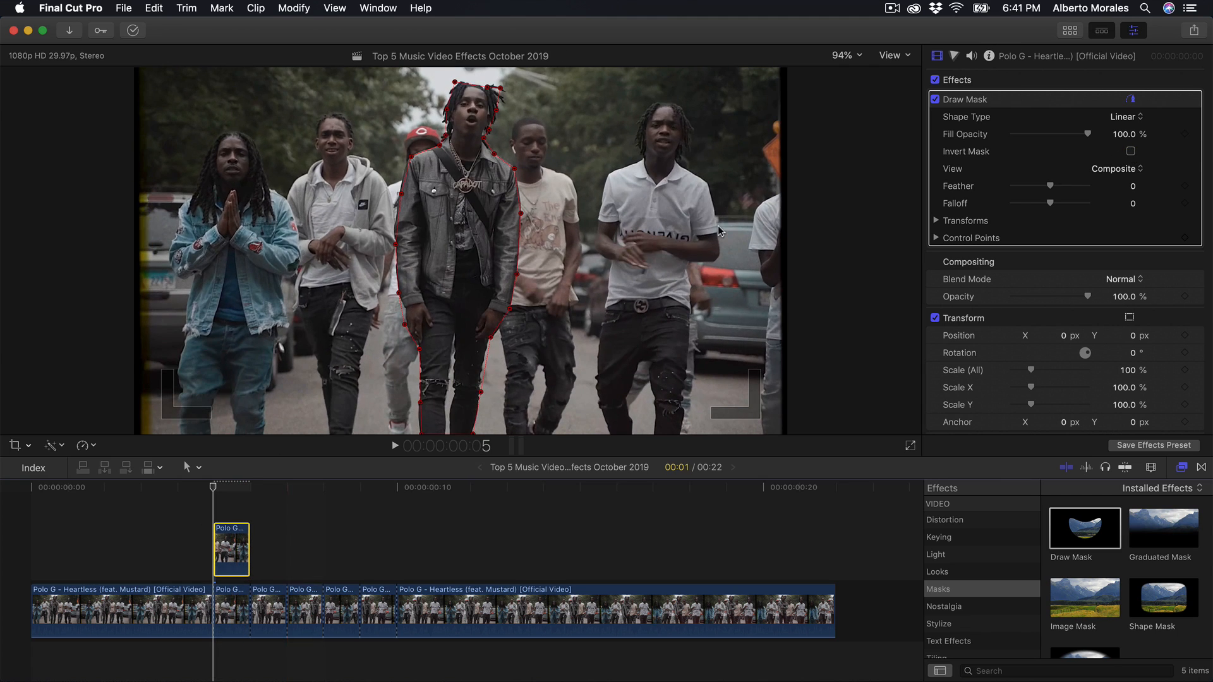
scroll(1029, 313, "down", 3)
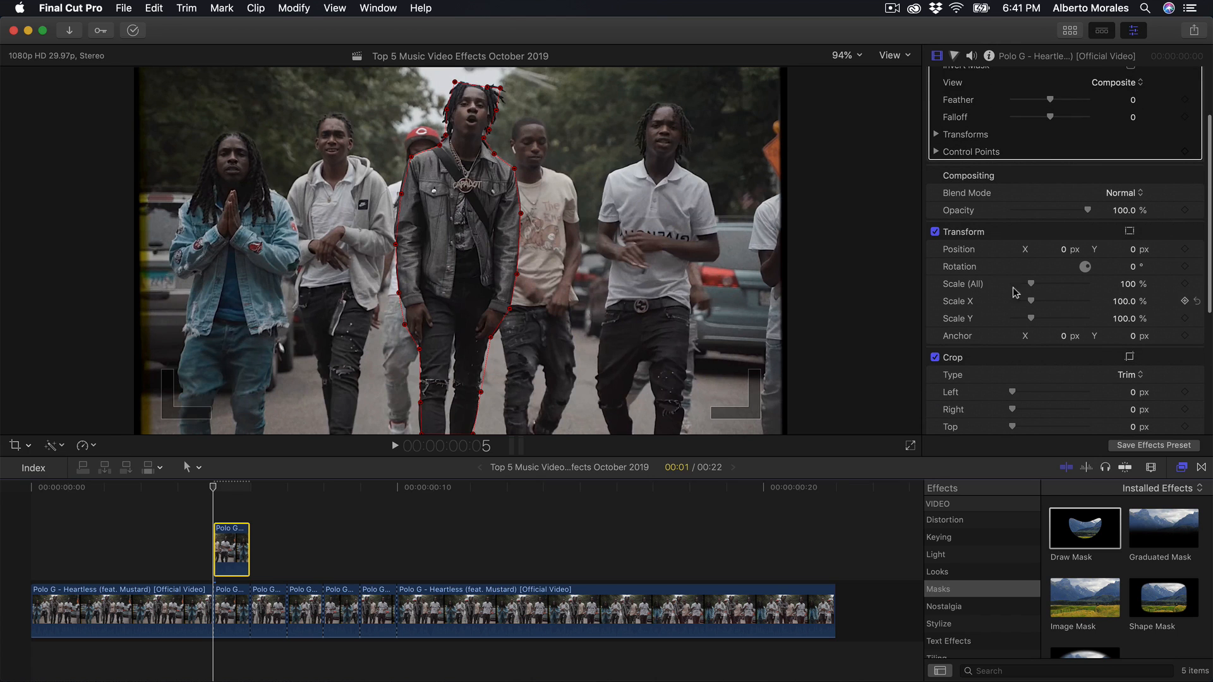
left_click_drag(1034, 289, 1032, 286)
- Disable the Draw Mask on the original frame 5 piece in the main storyline
left_click(222, 610)
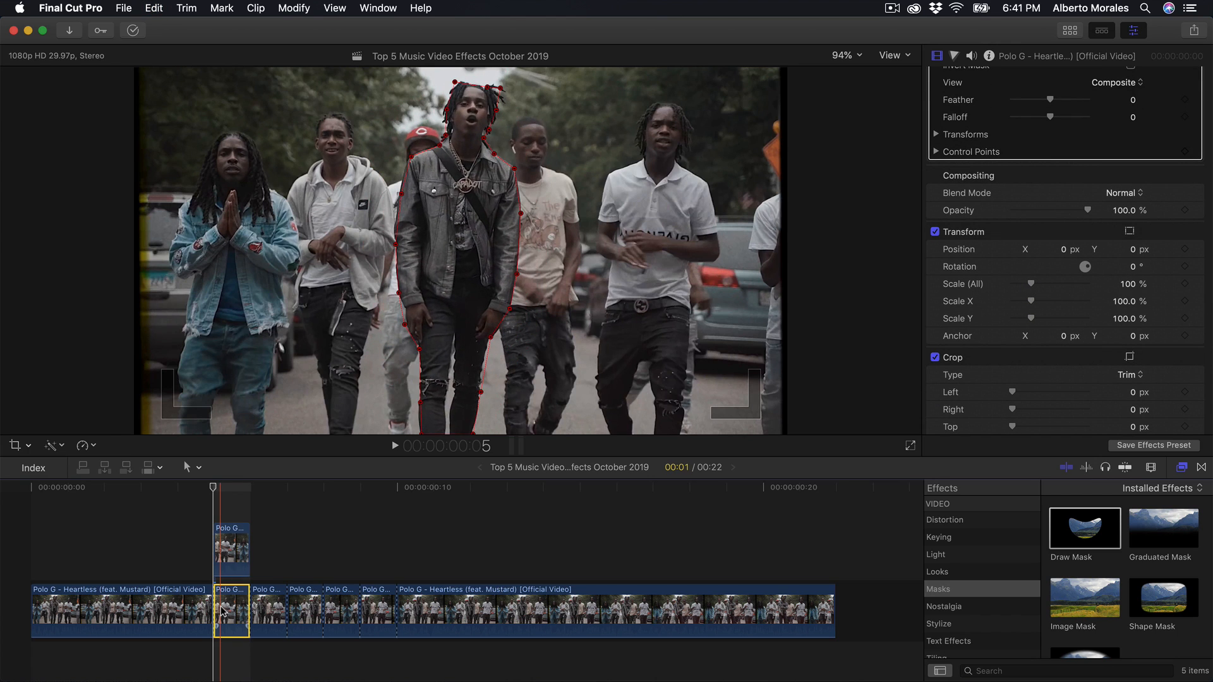
scroll(988, 115, "up", 3)
left_click(935, 99)
left_click(228, 543)
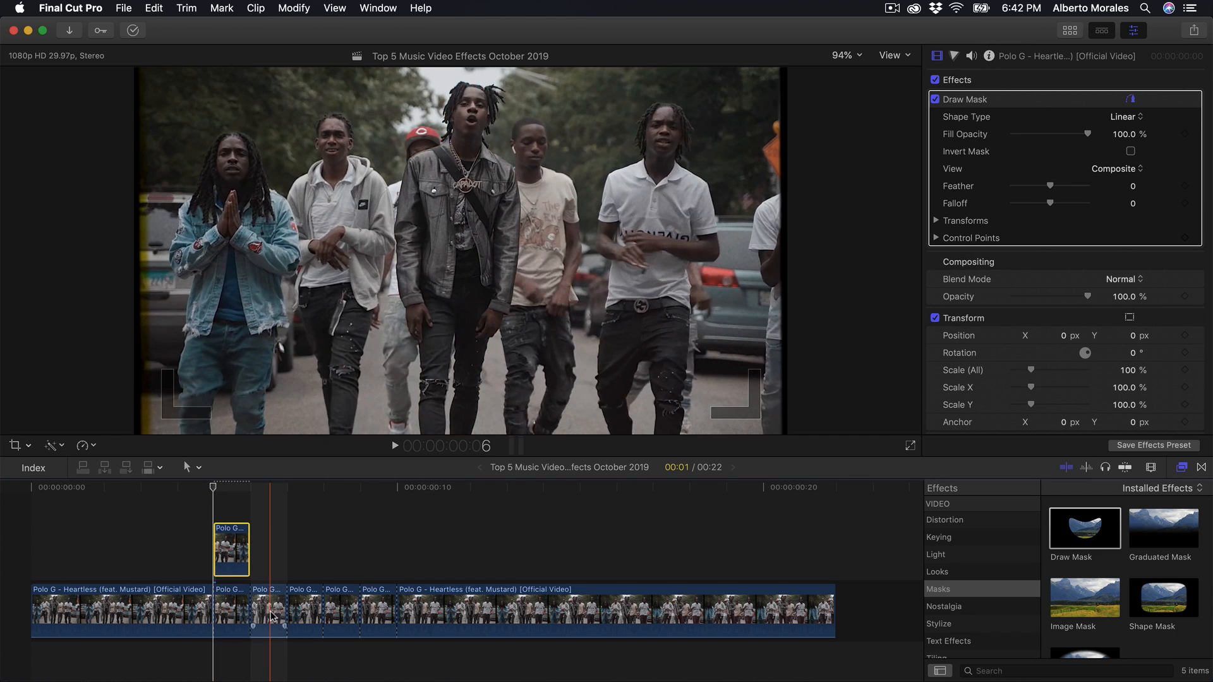
- Place connected copies of the other four one-frame pieces directly above their originals
left_click_drag(270, 612, 271, 550)
left_click_drag(321, 608, 307, 549)
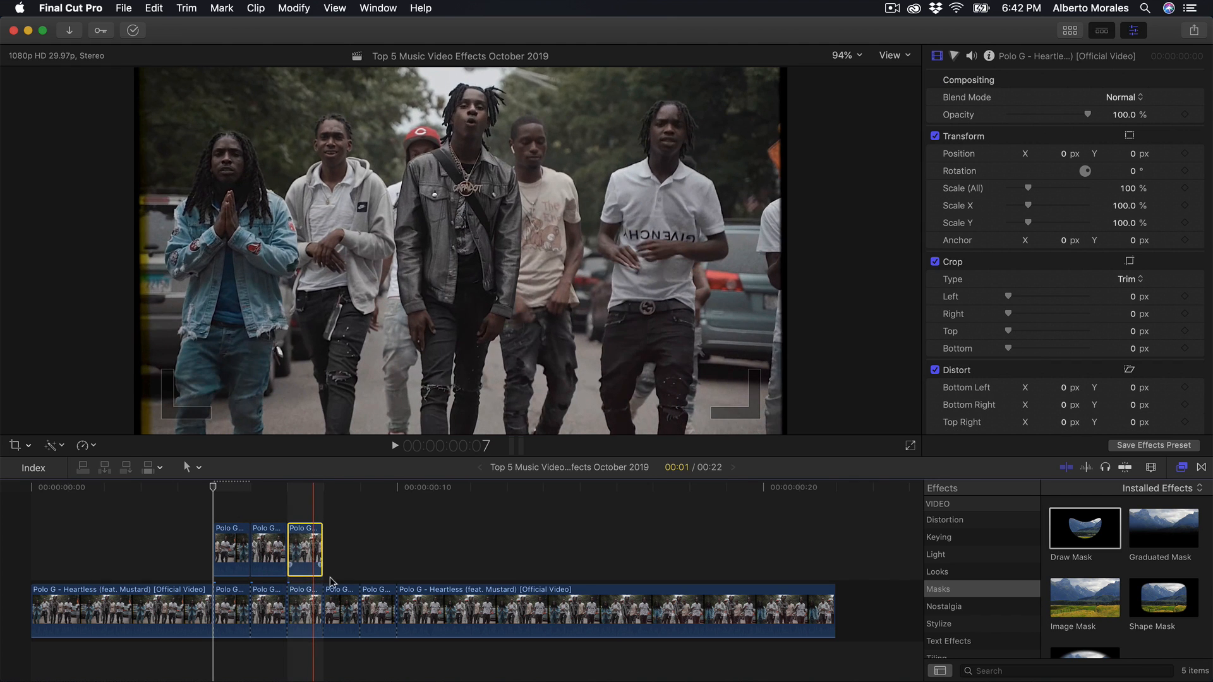
left_click(346, 607)
left_click_drag(345, 607, 395, 547)
- Paste the first connected frame's Draw Mask attributes onto the other four connected frames
left_click(234, 546)
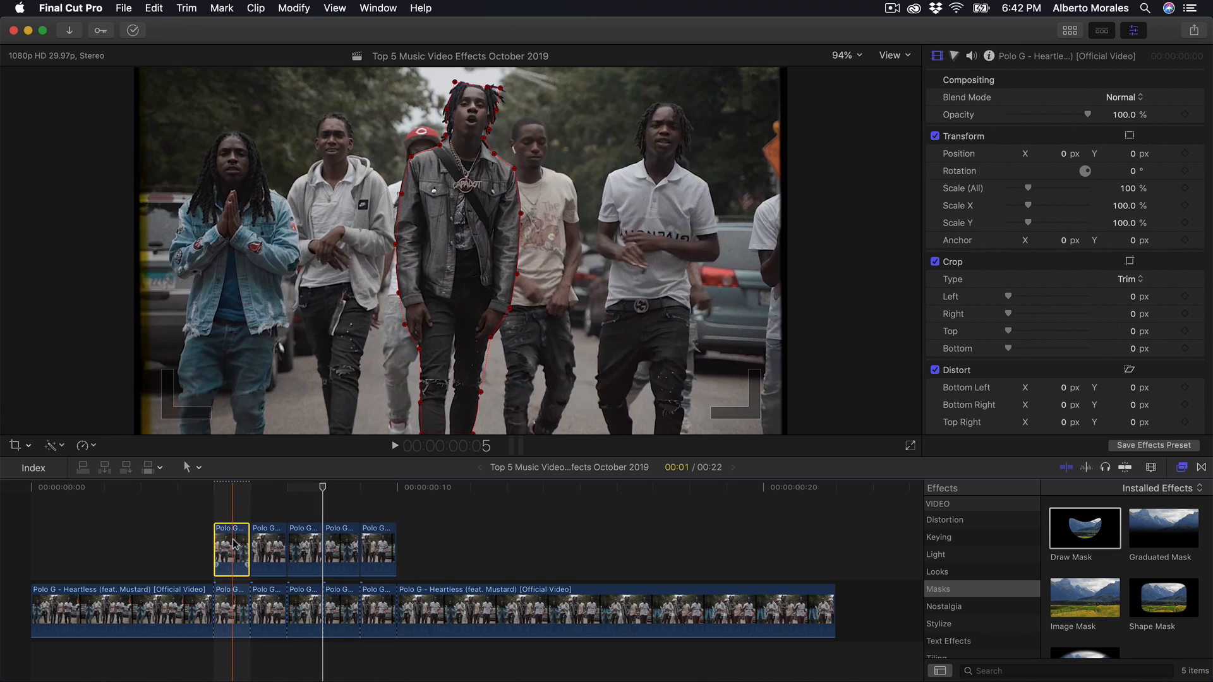
left_click(264, 530)
left_click(241, 533)
left_click(260, 536)
left_click_drag(436, 533, 259, 544)
key("super+shift+v")
key("Return")
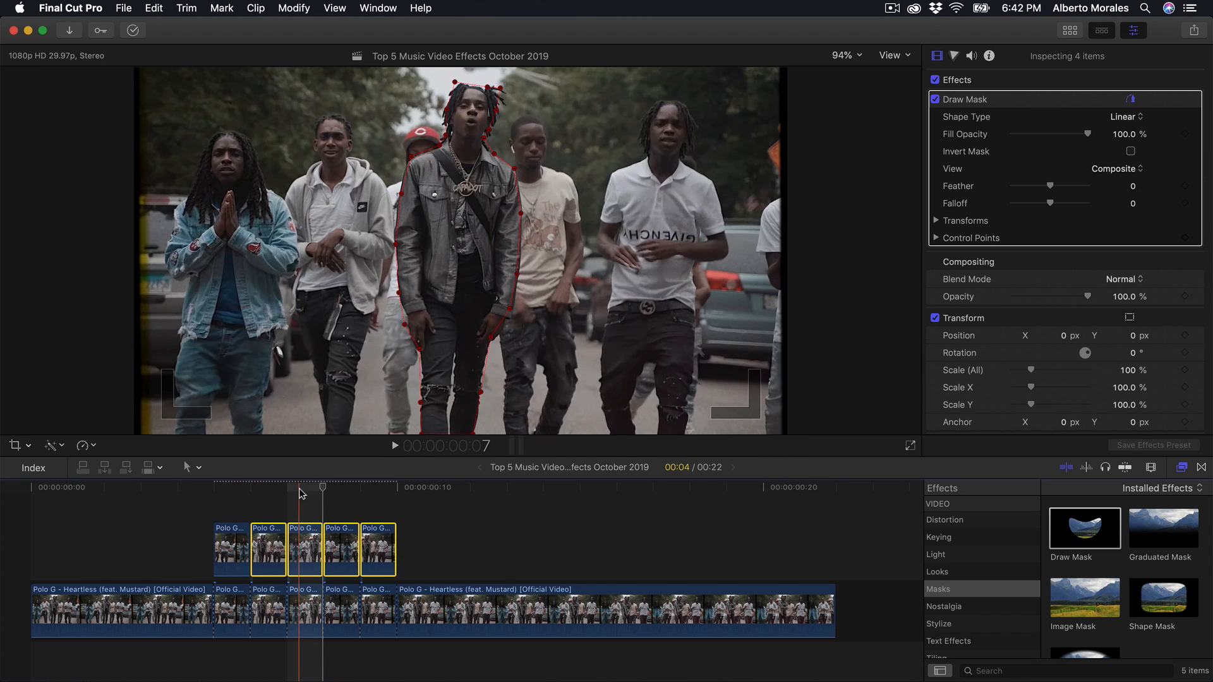
- Refit the Draw Mask and its control points to the man's outline on the last connected frame, frame 9
left_click(263, 501)
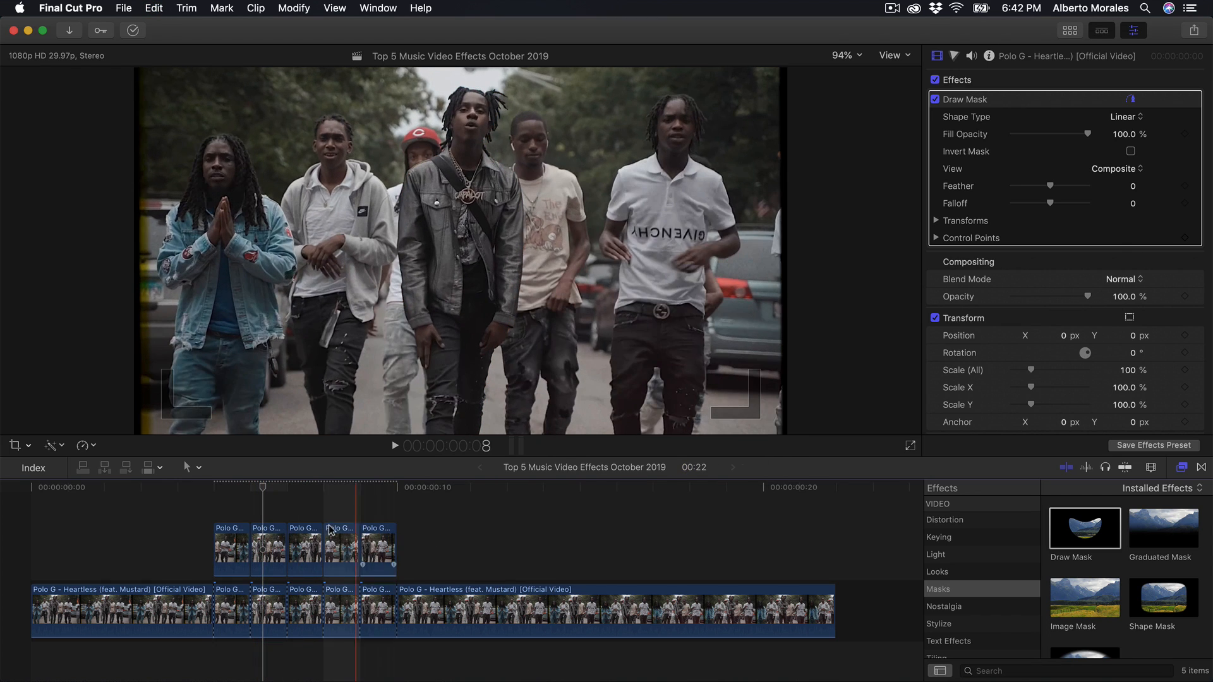
left_click(272, 545)
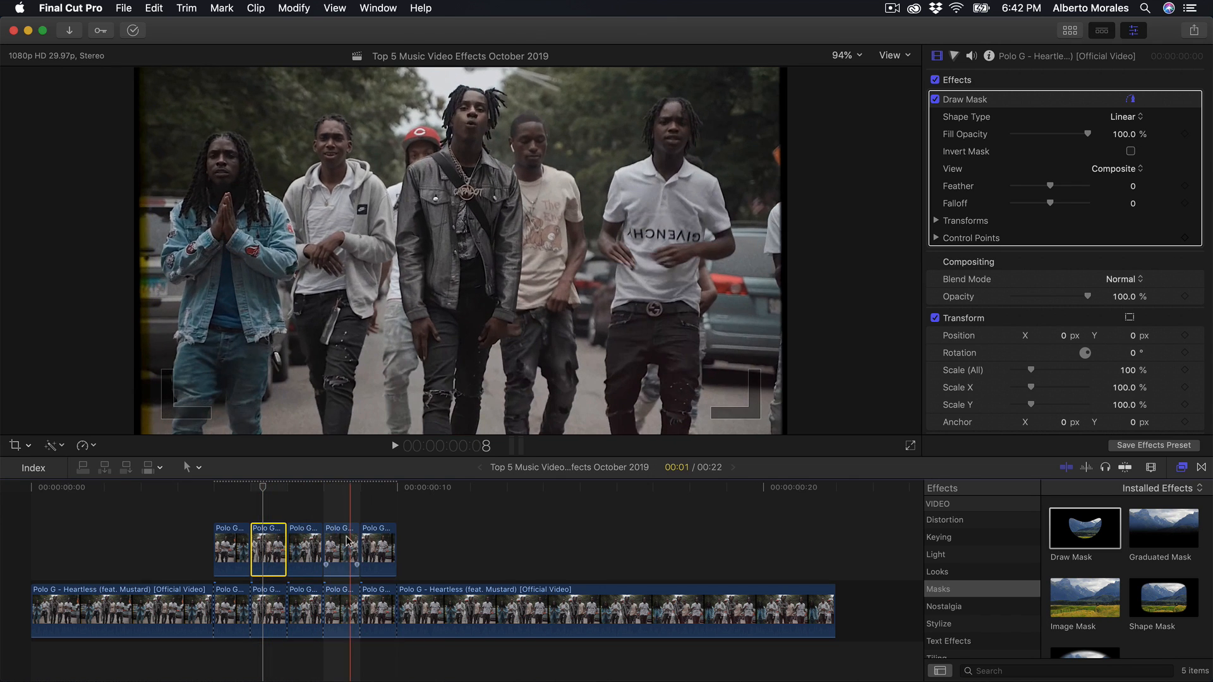
left_click(307, 543)
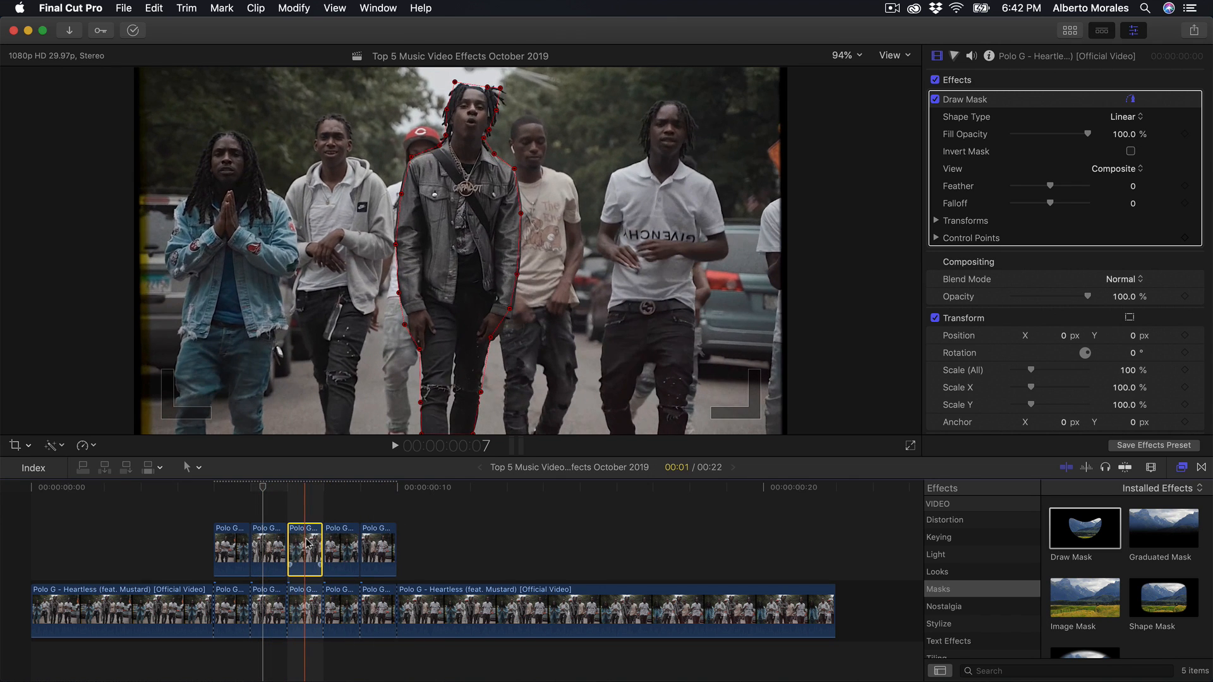
left_click(267, 547)
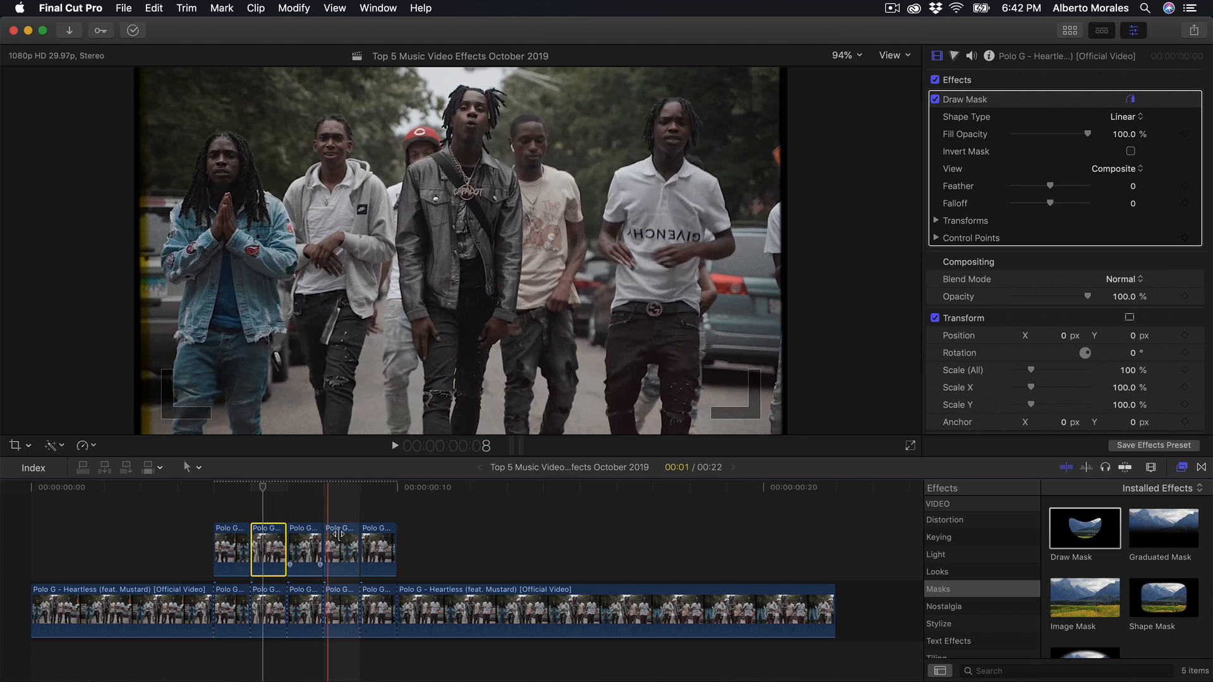
left_click(370, 542)
left_click(376, 486)
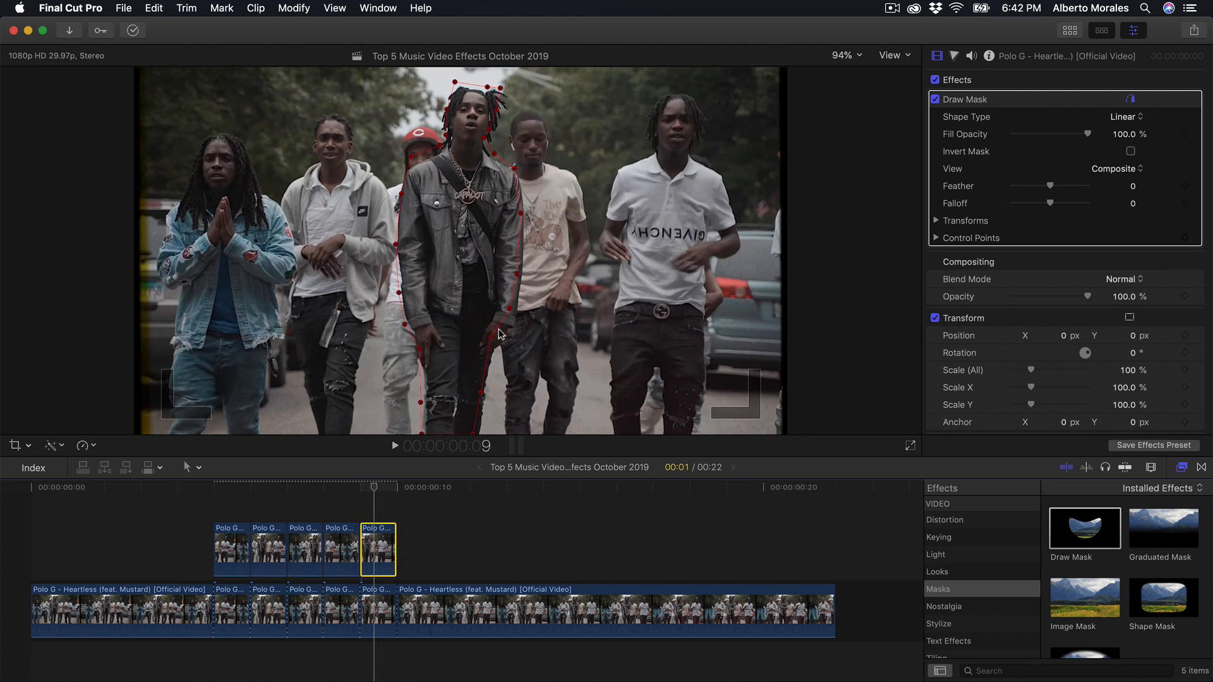
left_click_drag(486, 315, 486, 319)
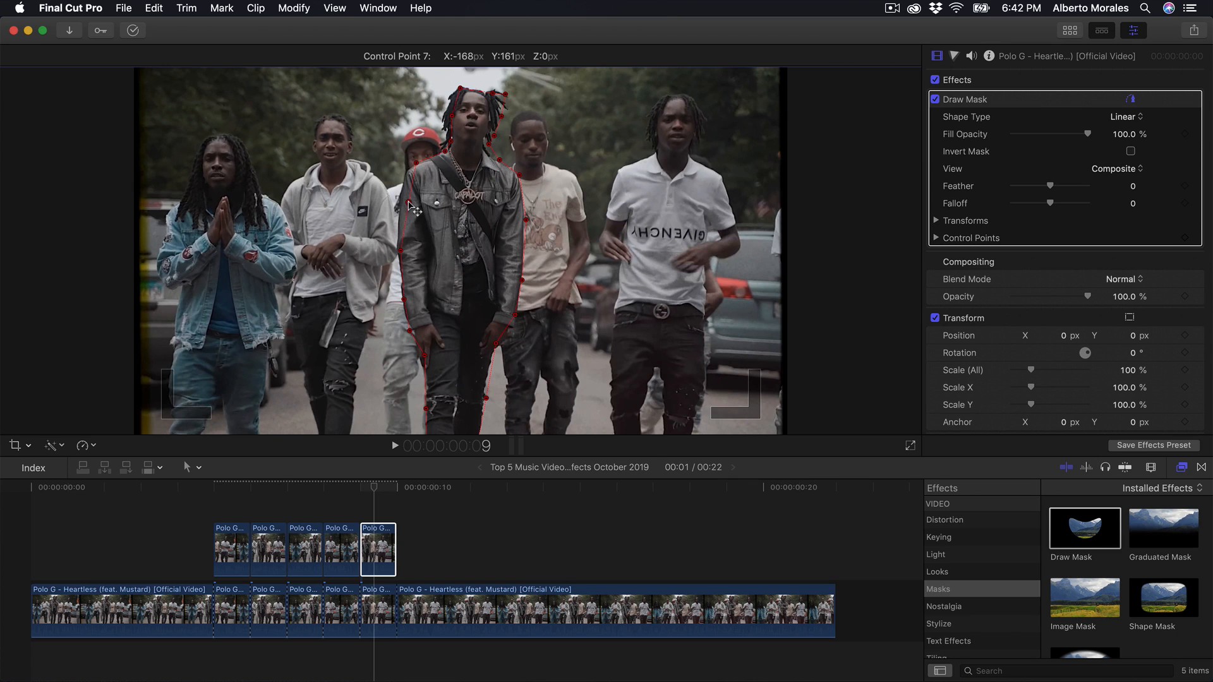
left_click_drag(412, 162, 409, 168)
- Refit the Draw Mask outline to the man on the connected frames 8, 7 and 6
left_click(344, 549)
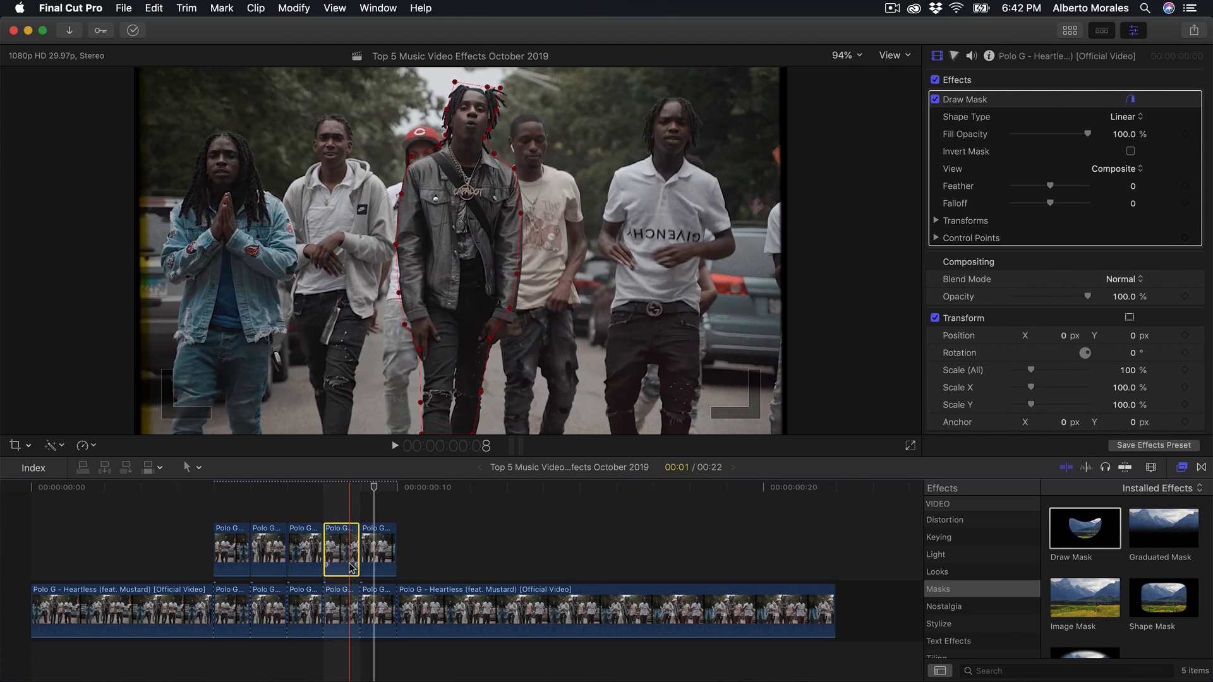
left_click(345, 488)
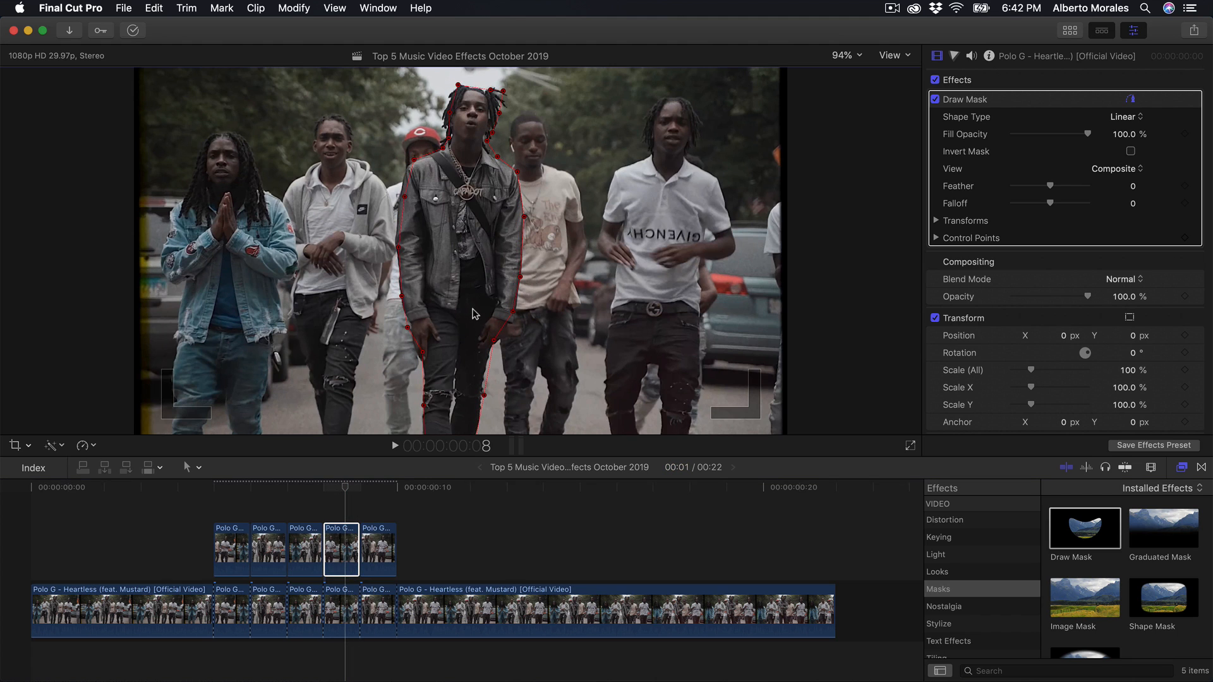
left_click(305, 550)
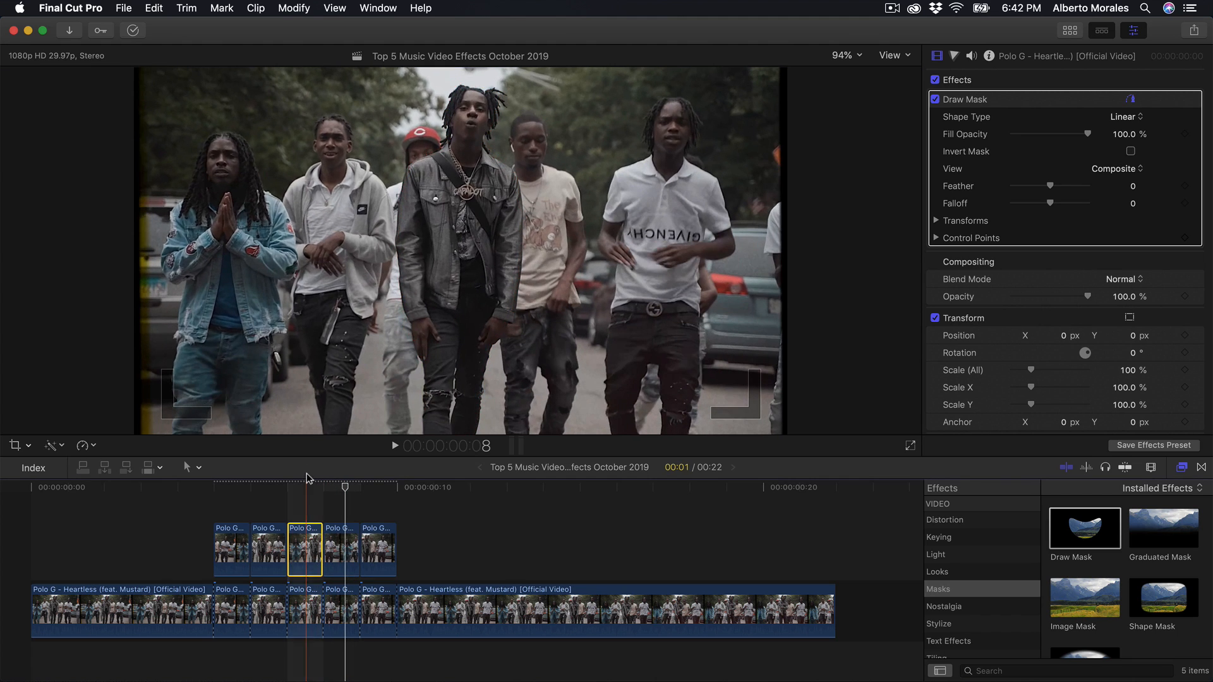
left_click(304, 488)
left_click(449, 298)
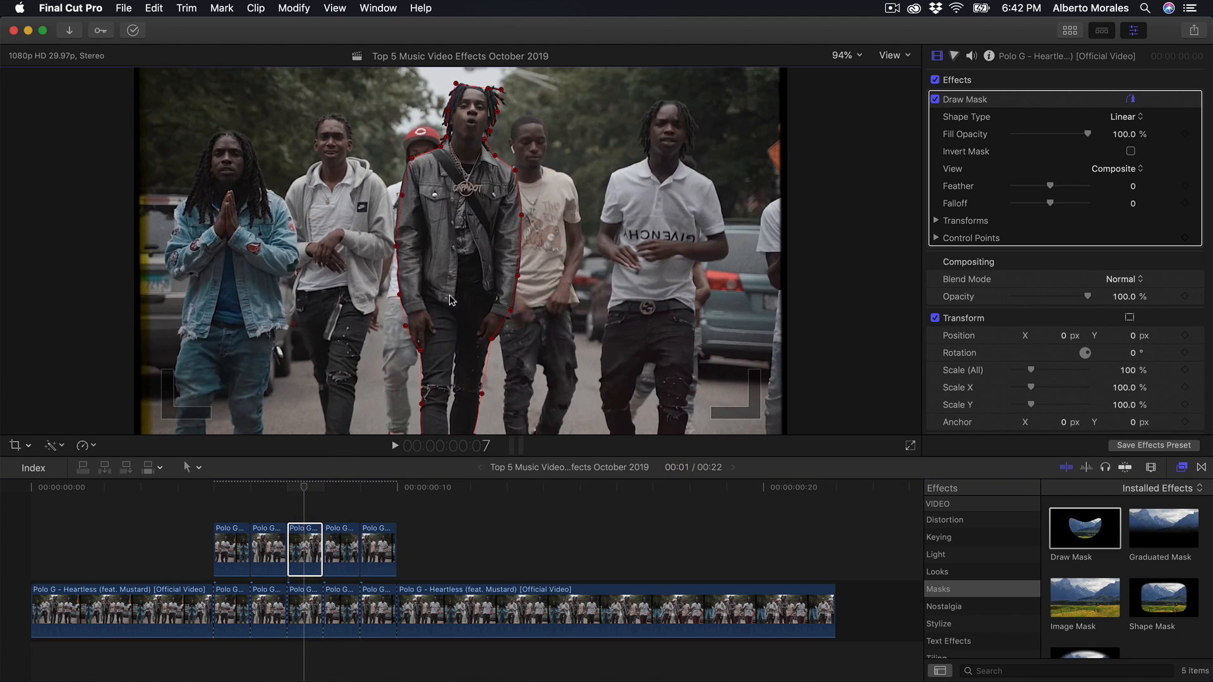
left_click(273, 556)
left_click(272, 499)
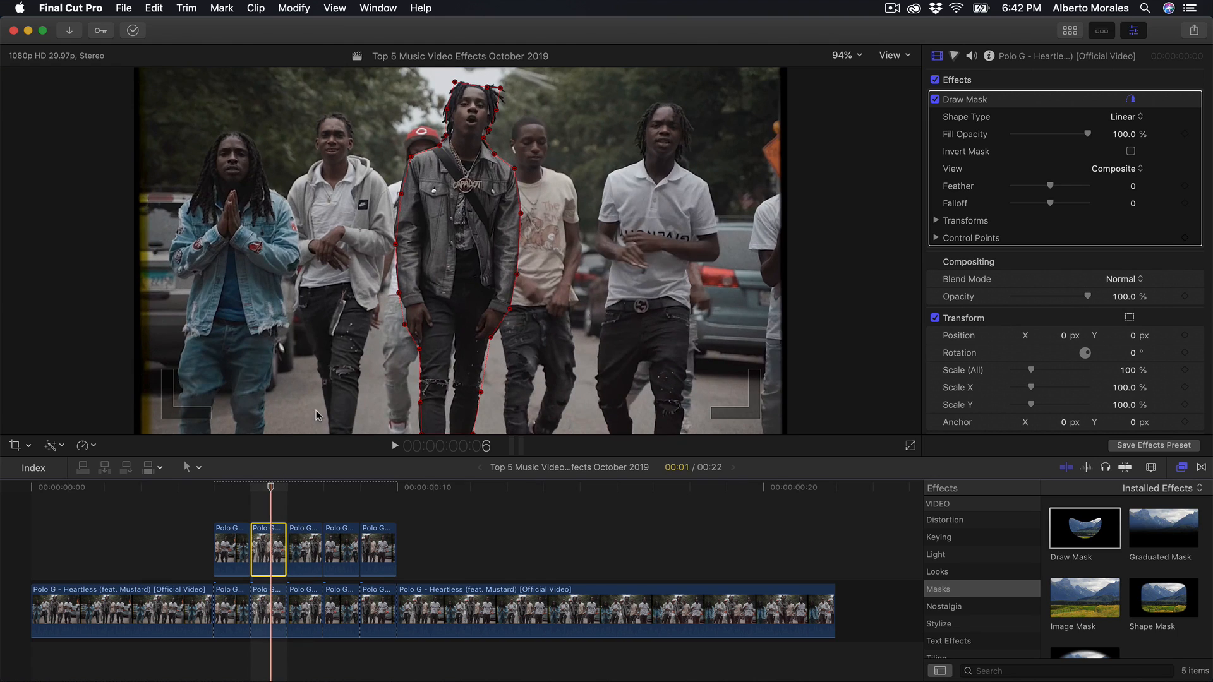
left_click(402, 199)
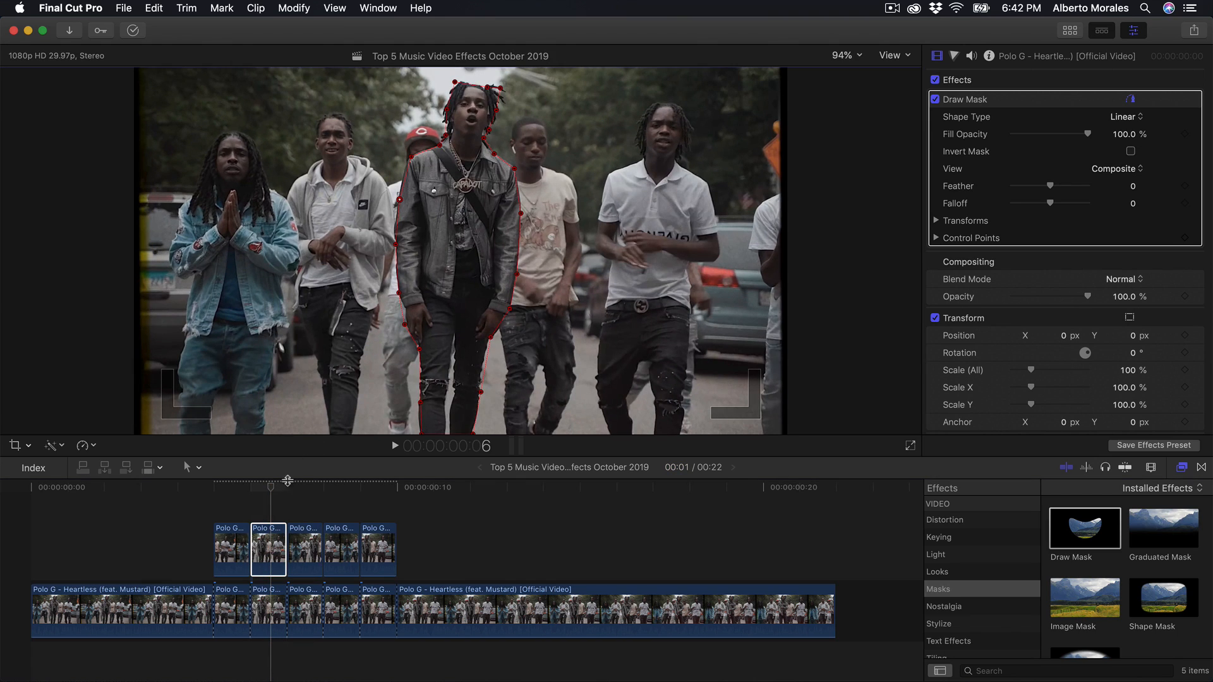
- Scrub through the masked frames and set the first connected frame's X position to -38 px
left_click(243, 542)
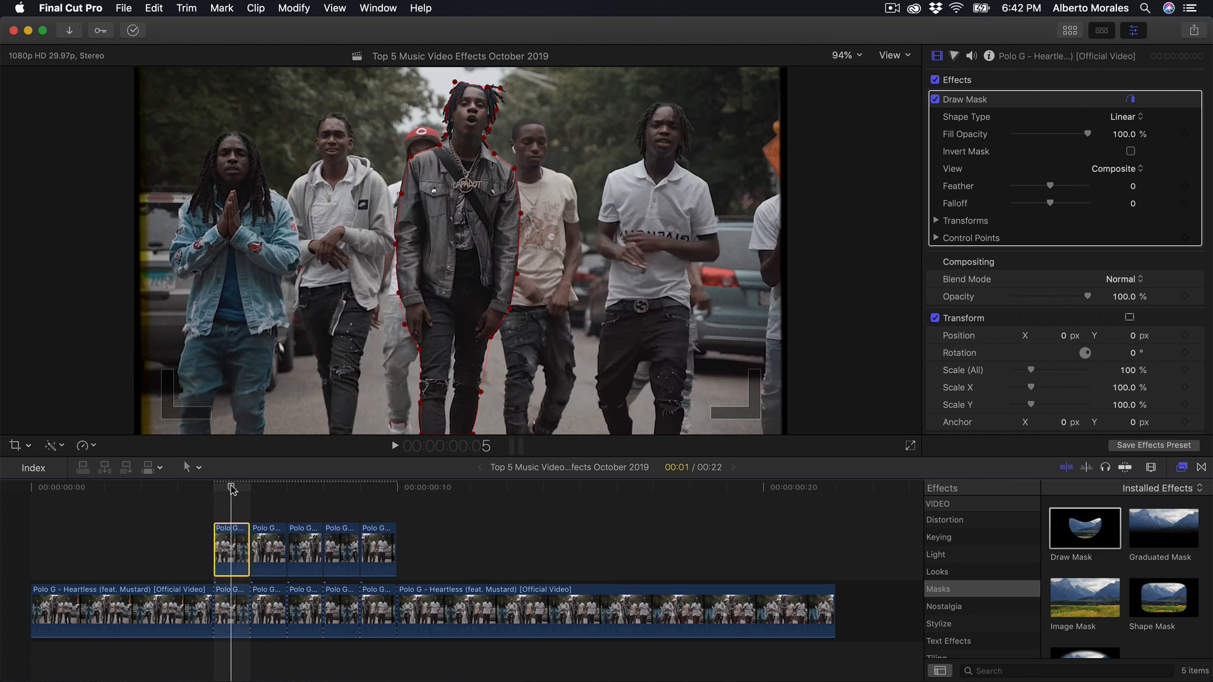
left_click(360, 492)
left_click_drag(363, 494, 229, 506)
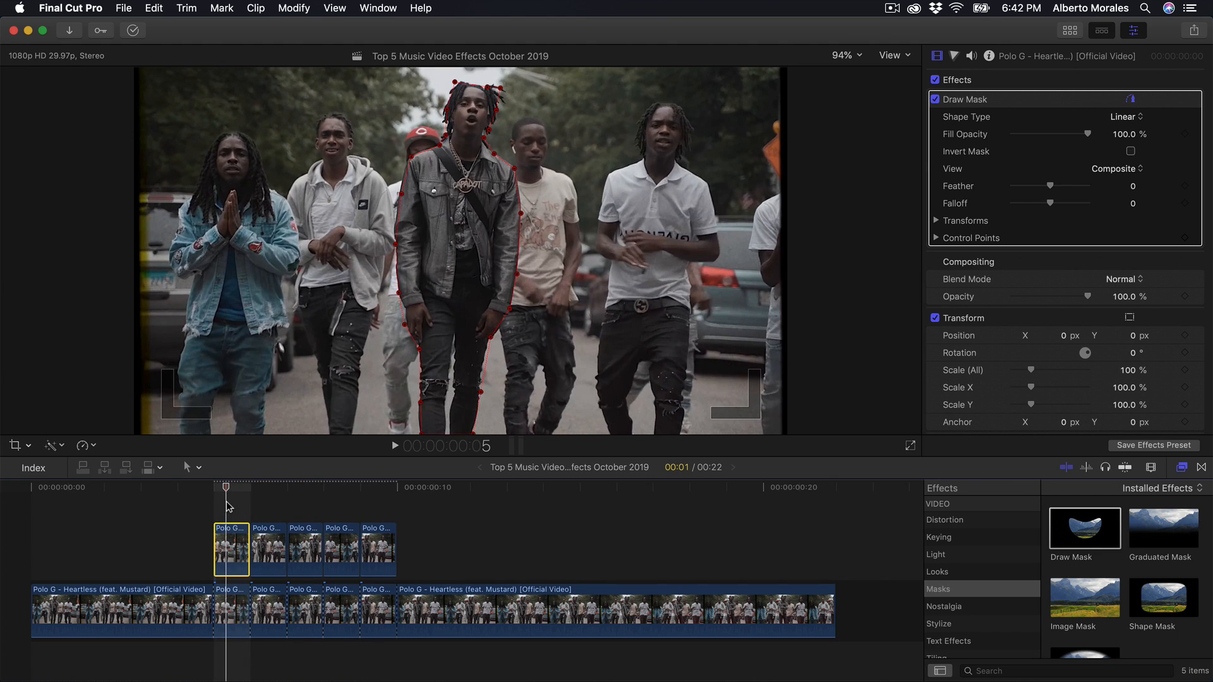
scroll(1075, 376, "down", 5)
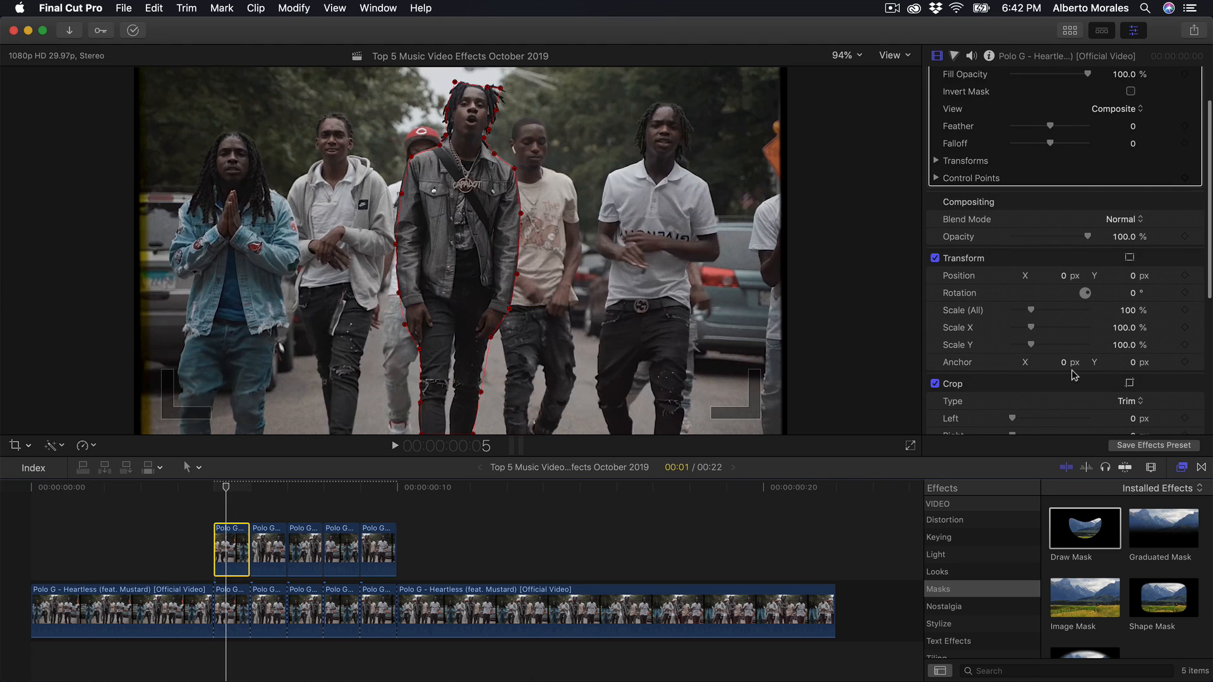
scroll(1073, 379, "up", 5)
scroll(1026, 215, "down", 3)
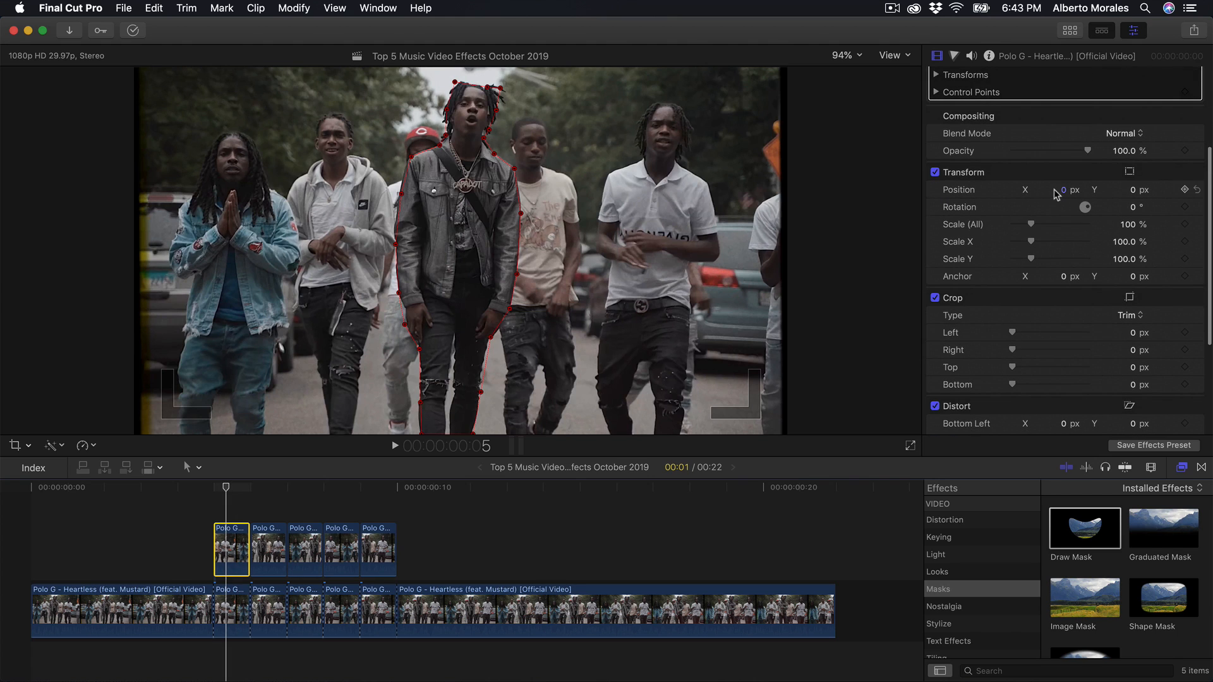
left_click_drag(1066, 192, 1039, 193)
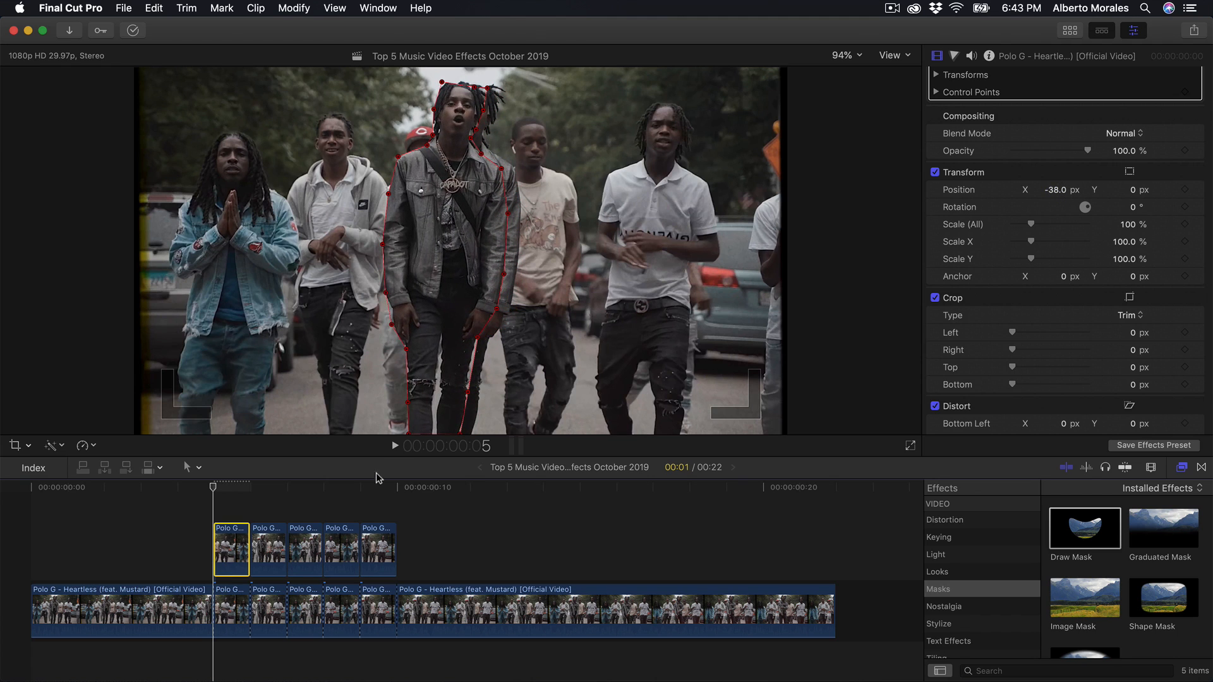
- Shift the second connected frame slightly to the right and the third to the left by changing their X positions
left_click(267, 548)
left_click(266, 487)
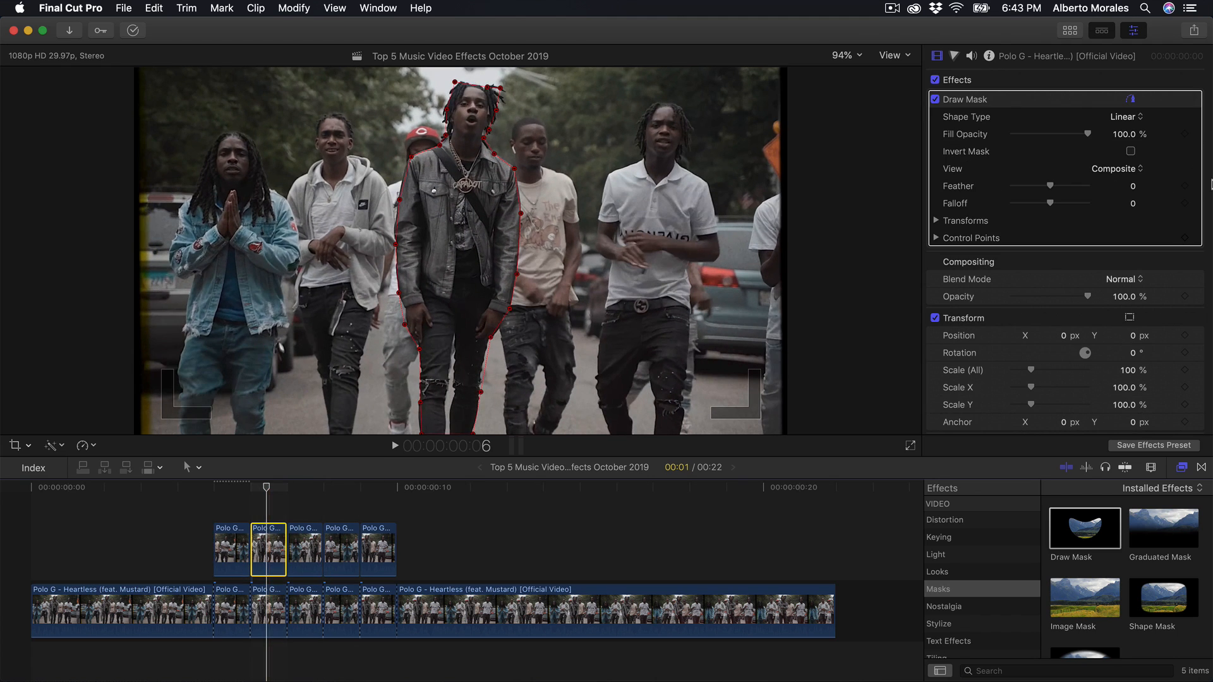
scroll(1105, 354, "down", 2)
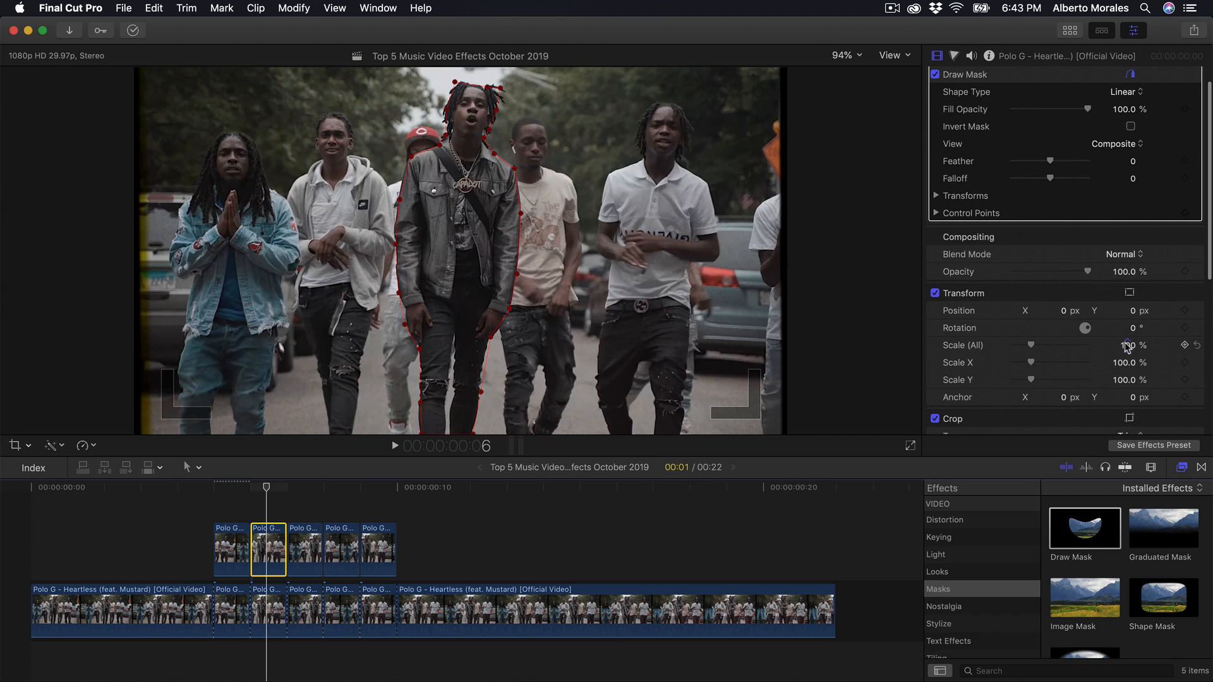
left_click_drag(1062, 311, 1062, 294)
left_click(303, 549)
left_click(303, 486)
scroll(1070, 381, "down", 2)
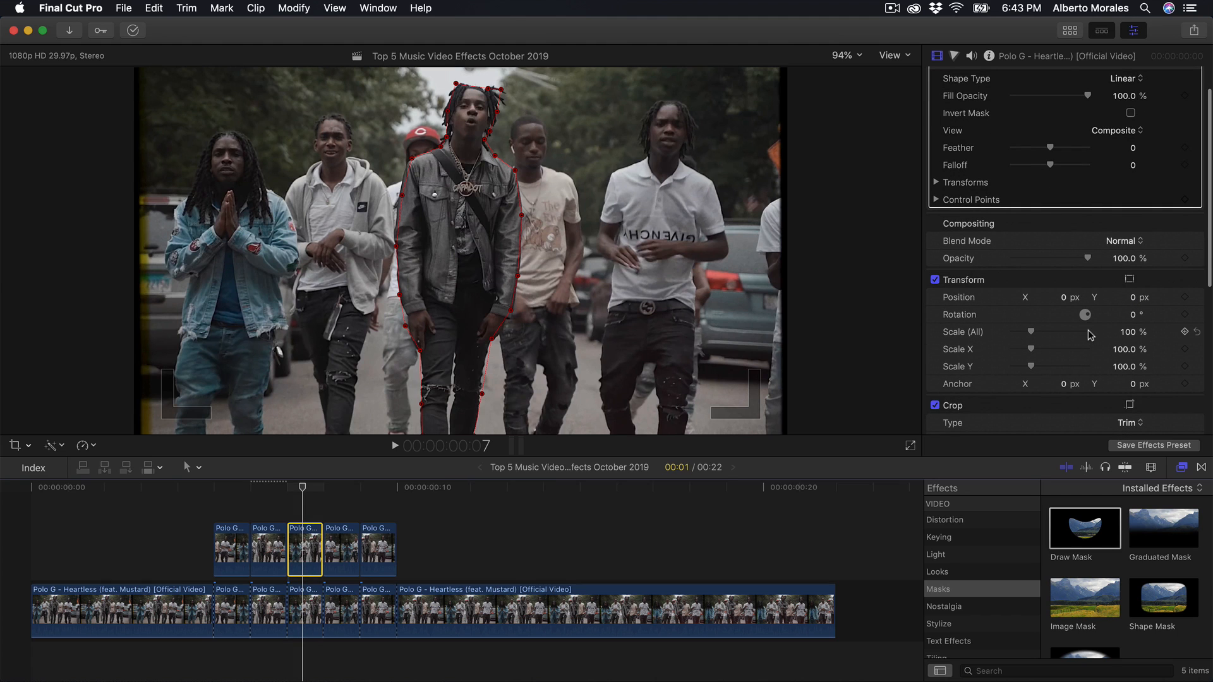
left_click_drag(1068, 302, 1068, 320)
- Shift the fourth connected frame to the right and set the last connected frame's X position to -36.2 px
left_click(340, 547)
left_click(346, 491)
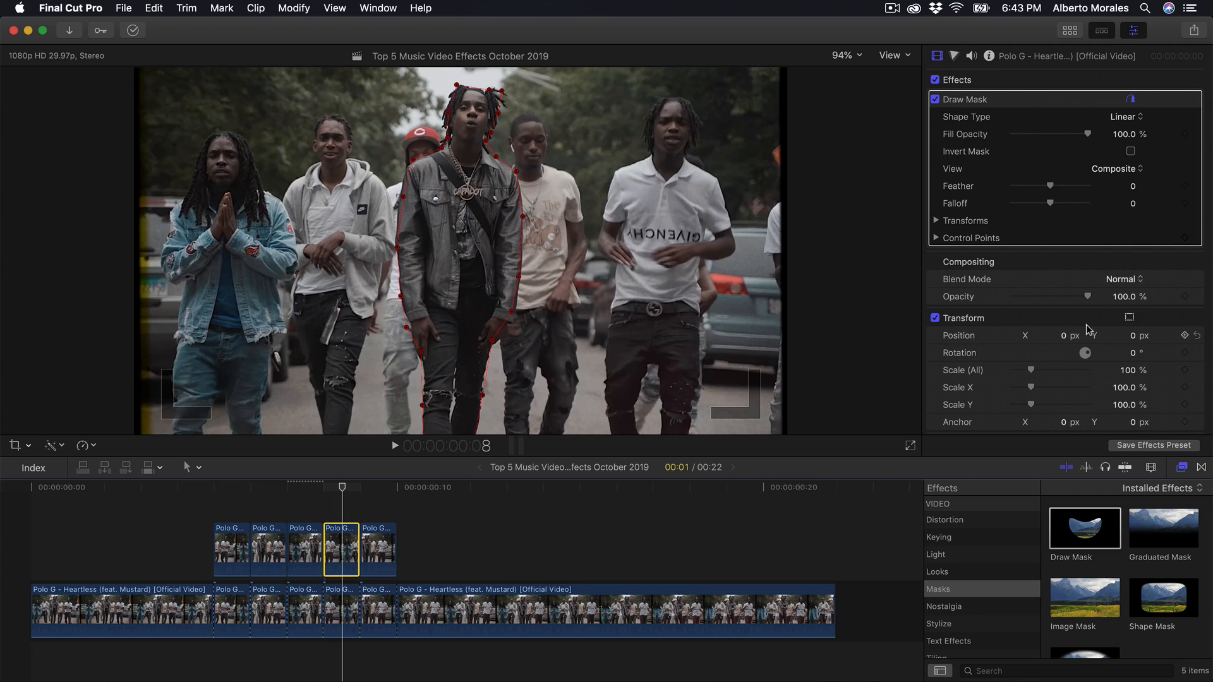
left_click_drag(1064, 340, 1063, 320)
left_click(378, 547)
left_click(377, 487)
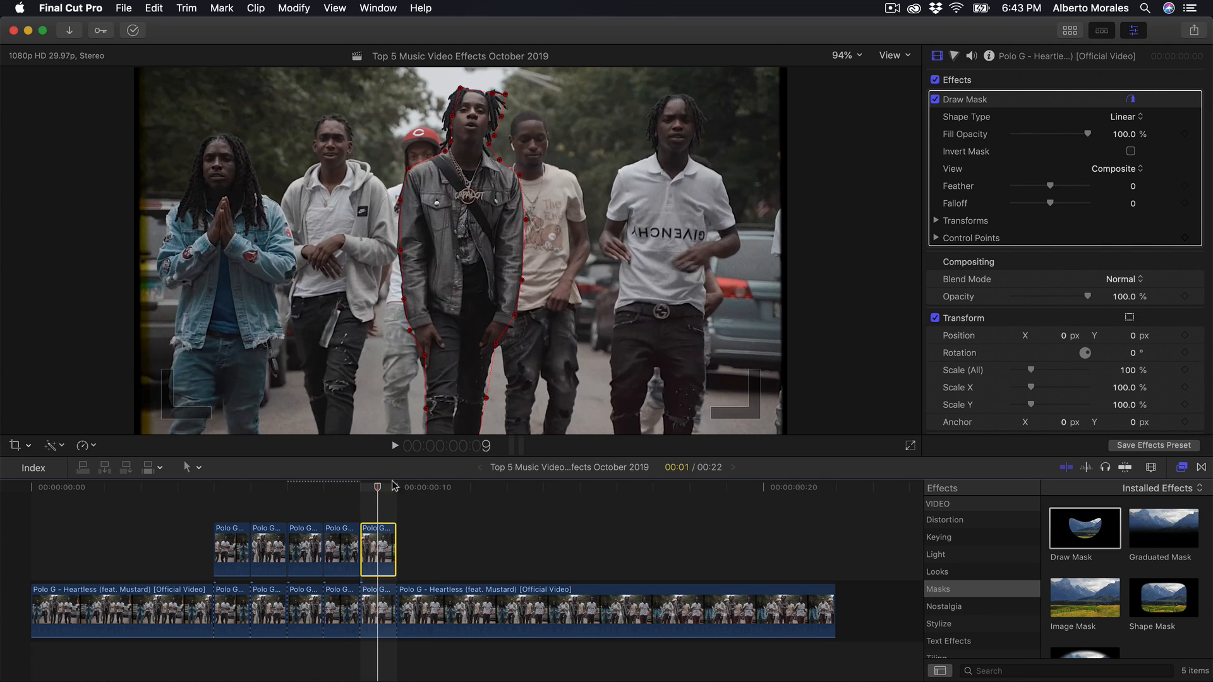
left_click_drag(1064, 340, 1064, 363)
- Play back the sequence and check the side-to-side jumps on the masked frames
key("space")
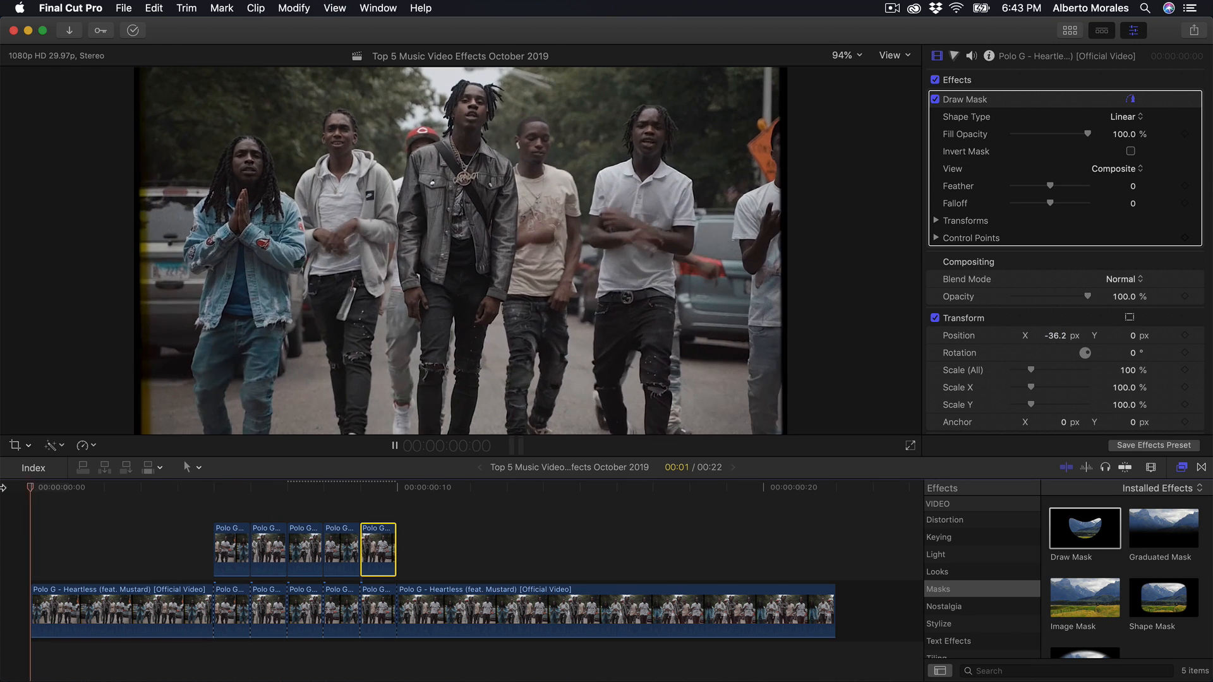
key("space")
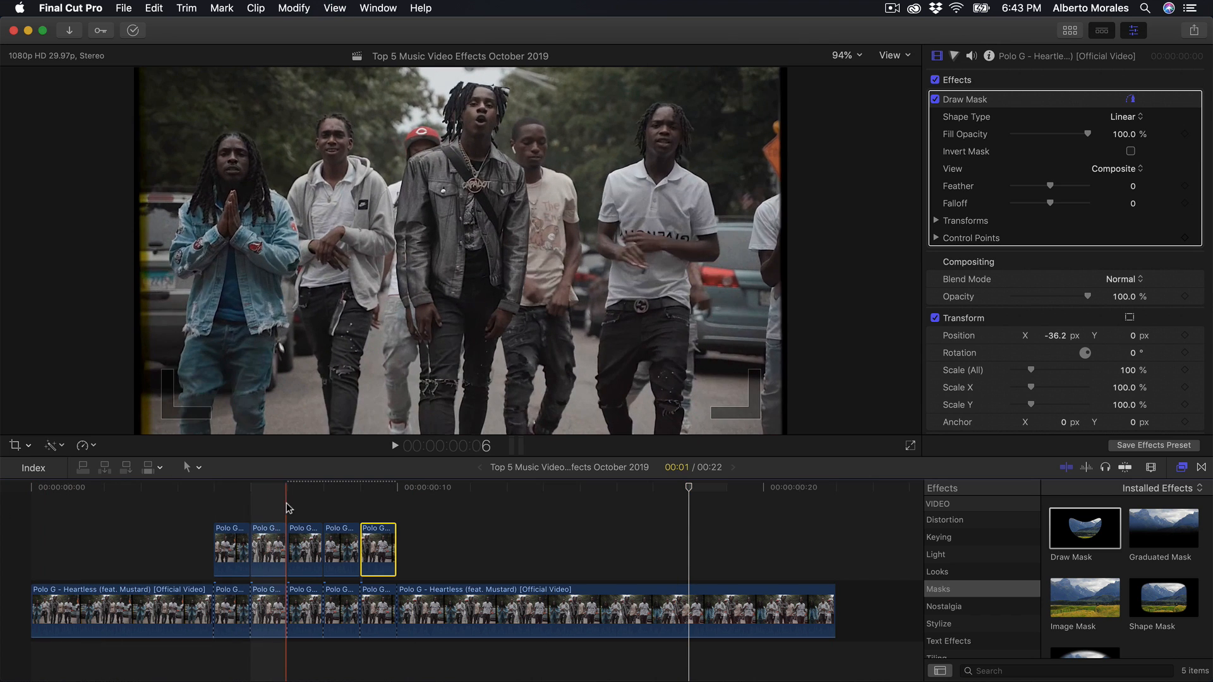
left_click(301, 488)
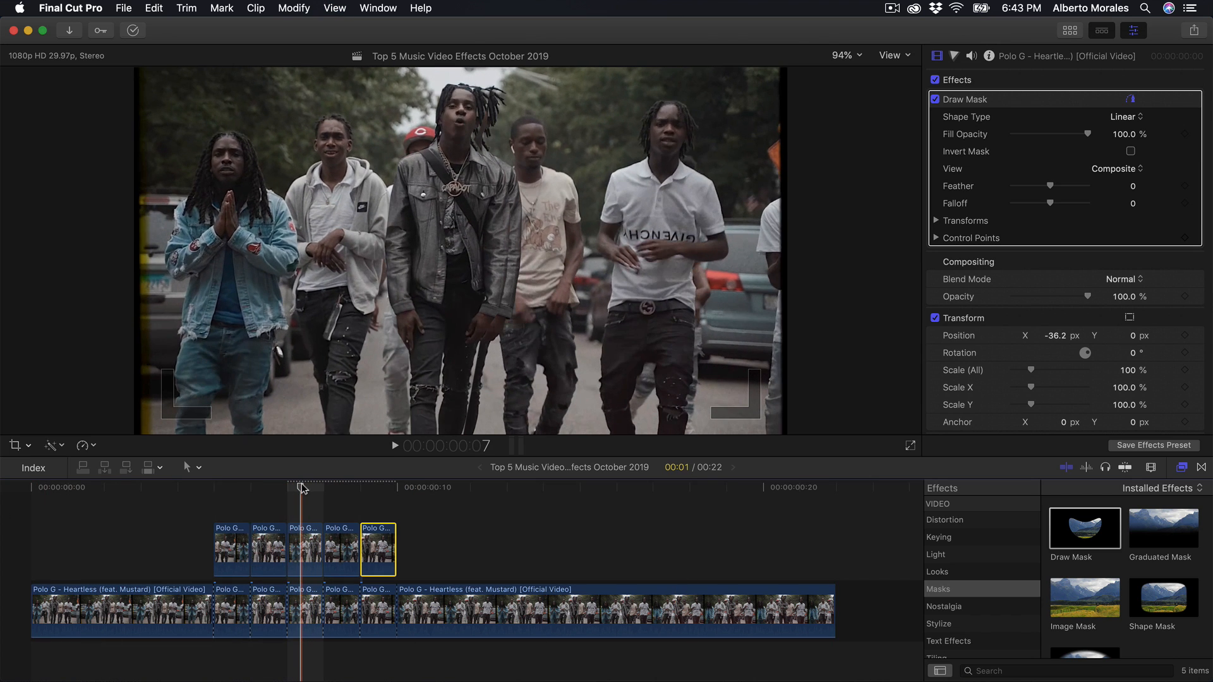
left_click(224, 488)
key("space")
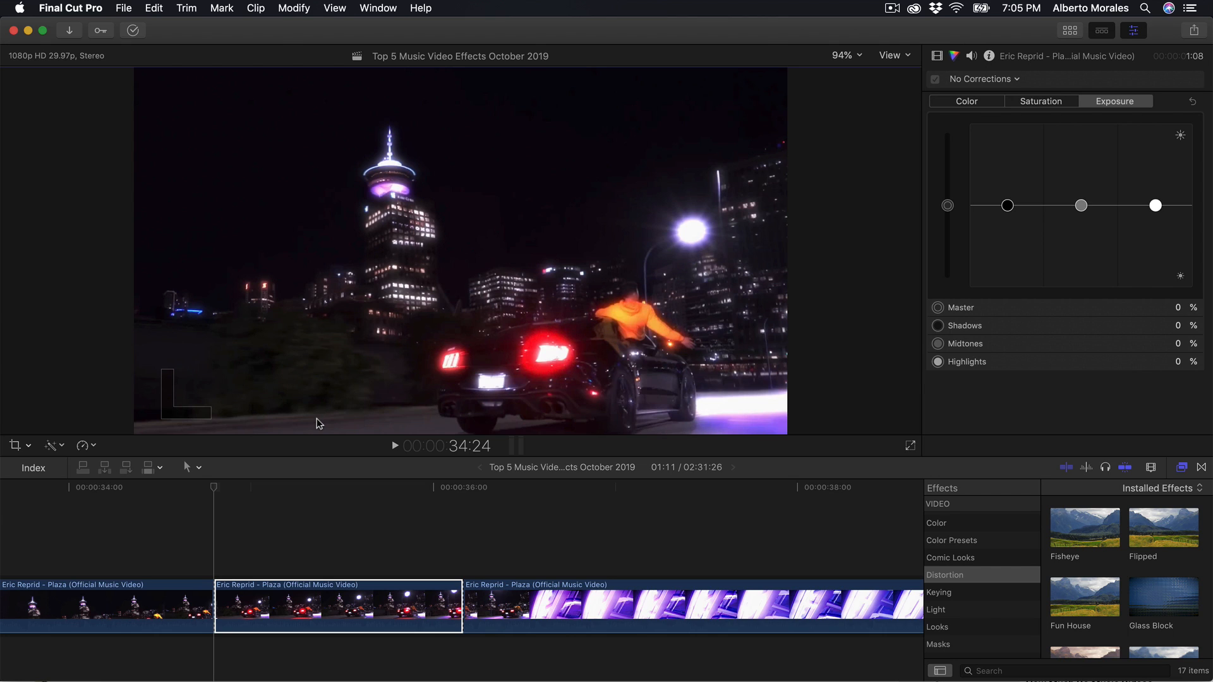
- Skim back through the Plaza music video to examine its recolored night shots, and return to the selected car clip
scroll(306, 551, "left", 5)
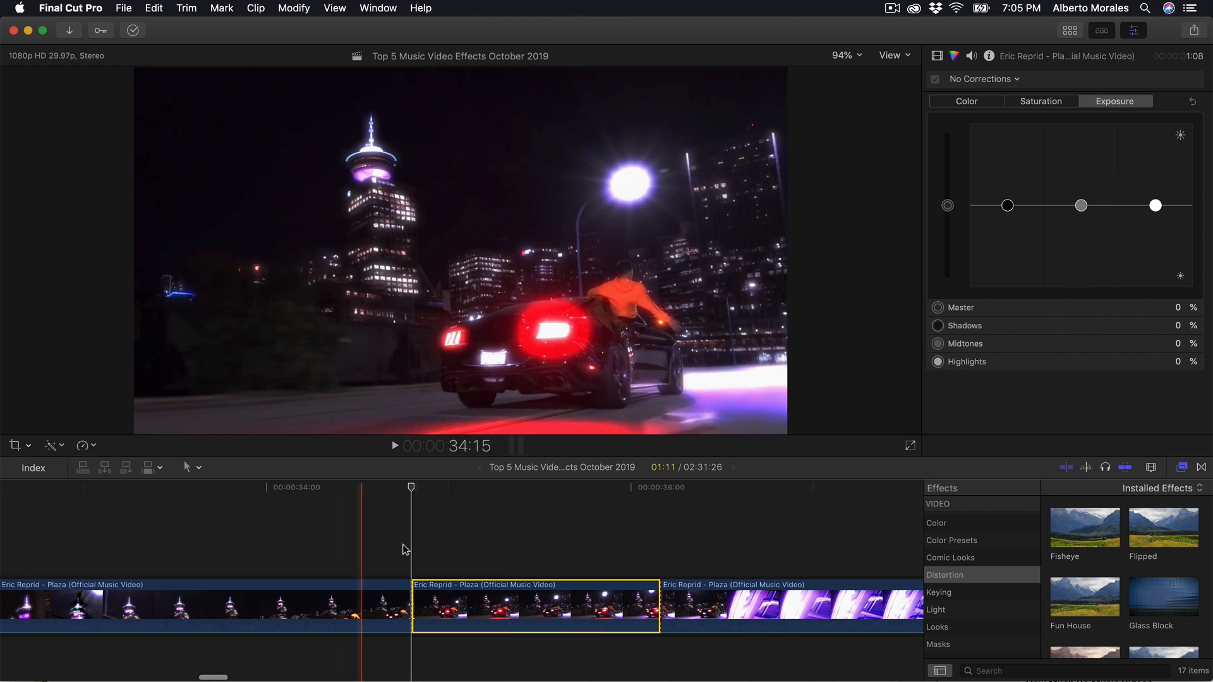
scroll(412, 552, "left", 15)
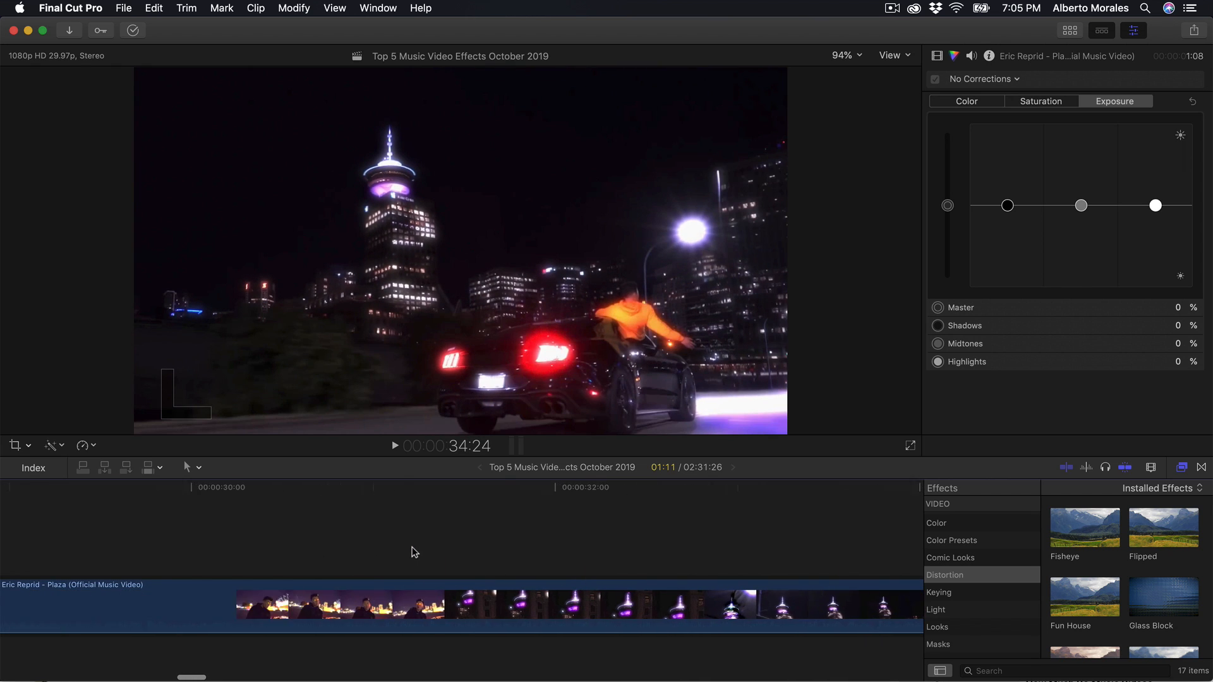
scroll(413, 551, "left", 15)
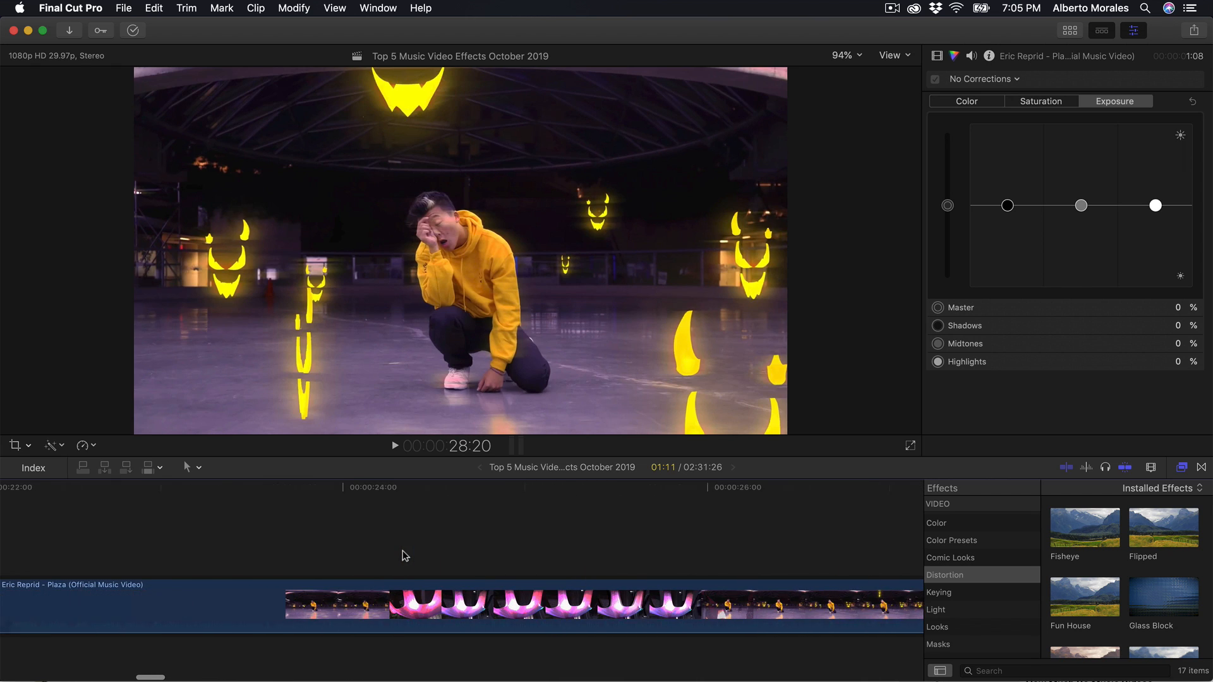
scroll(405, 556, "left", 12)
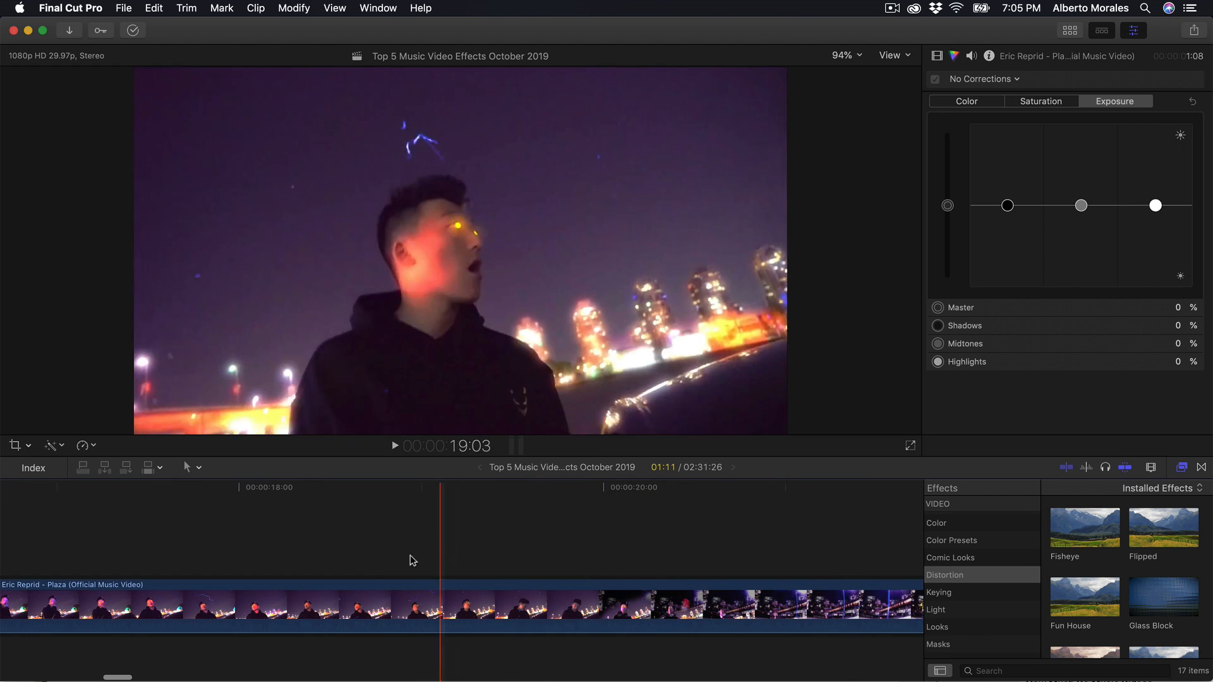
scroll(380, 564, "left", 3)
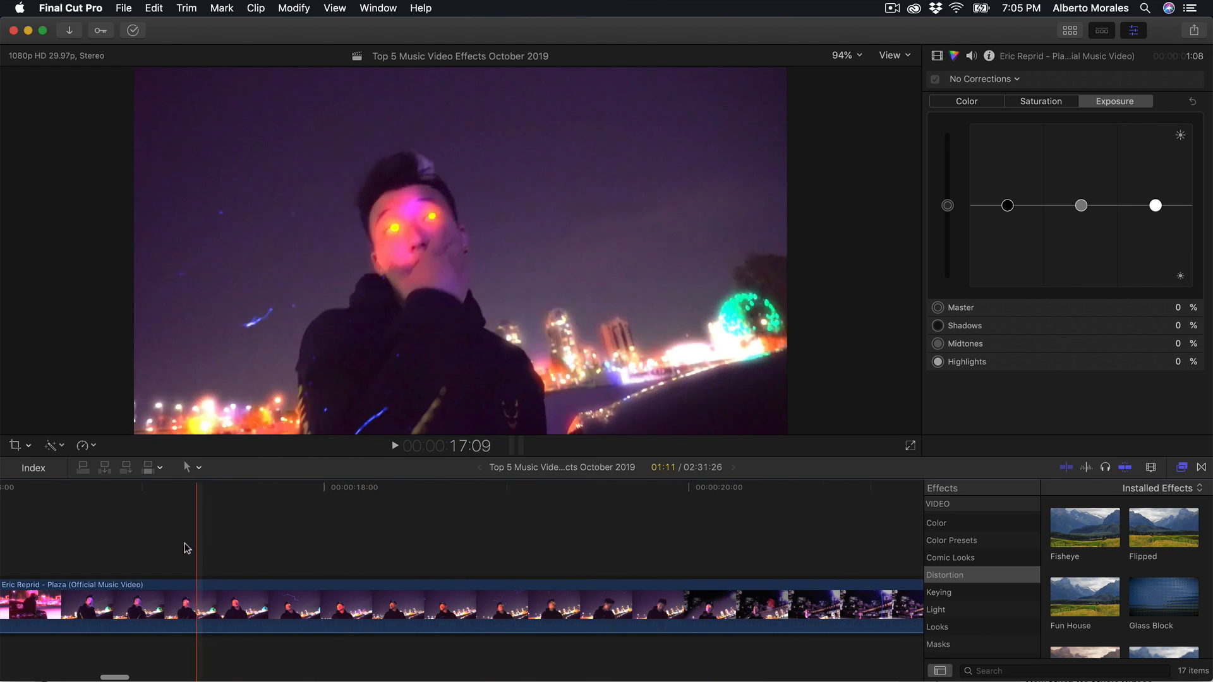
scroll(116, 544, "left", 8)
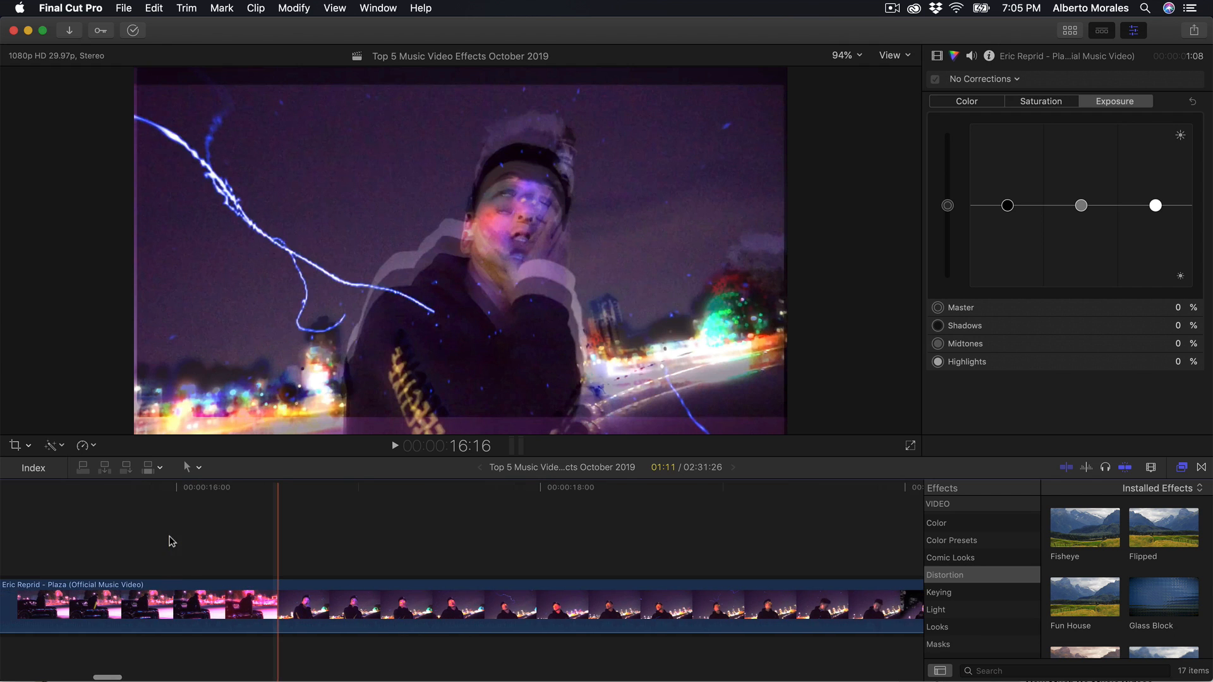
scroll(130, 540, "right", 15)
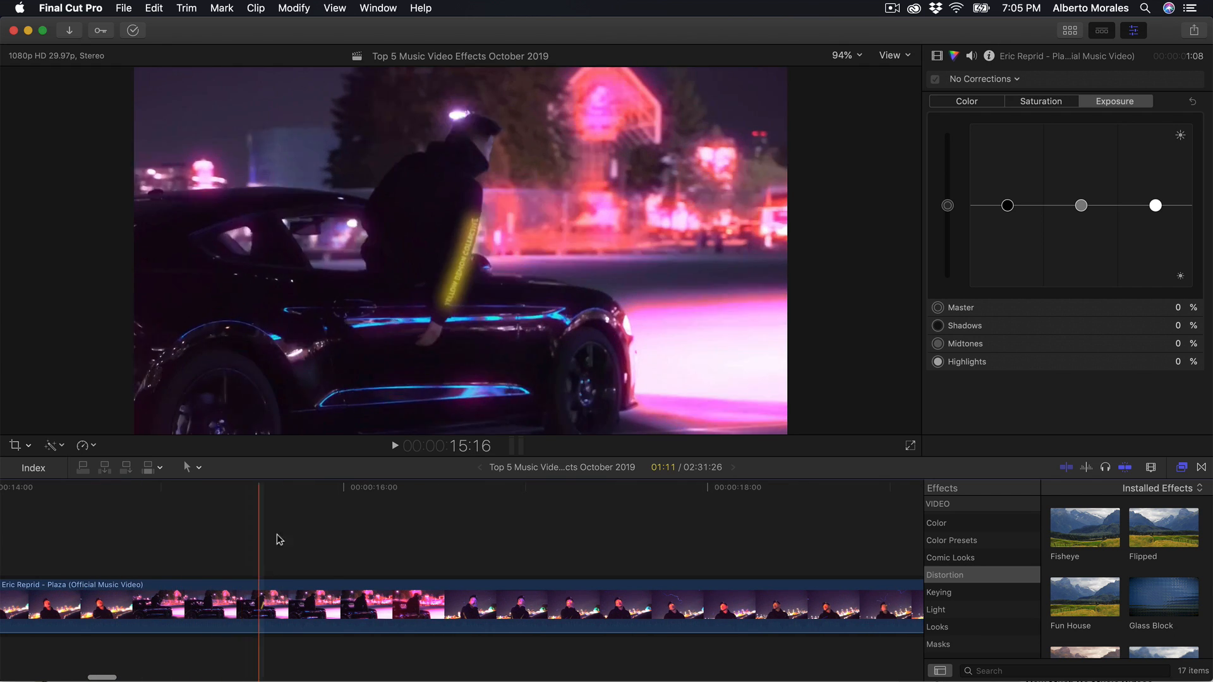
scroll(298, 541, "right", 20)
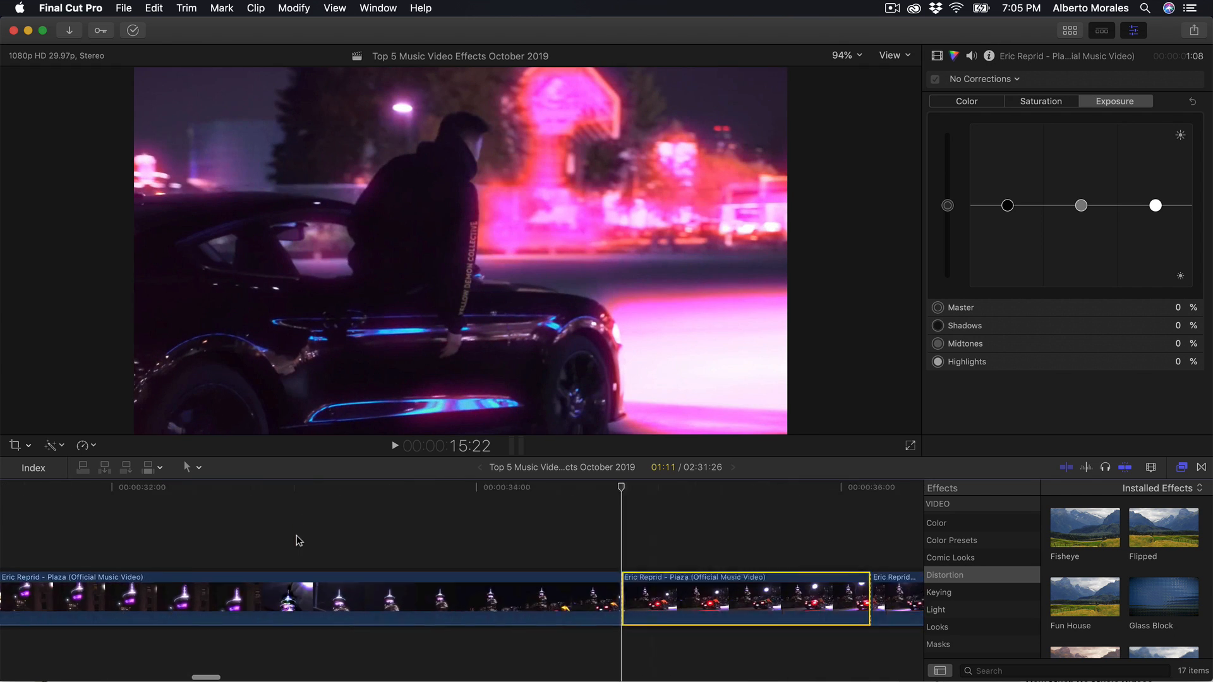
- Scrub through the selected car clip to examine the building lights and park the playhead at 34:26
scroll(371, 556, "left", 4)
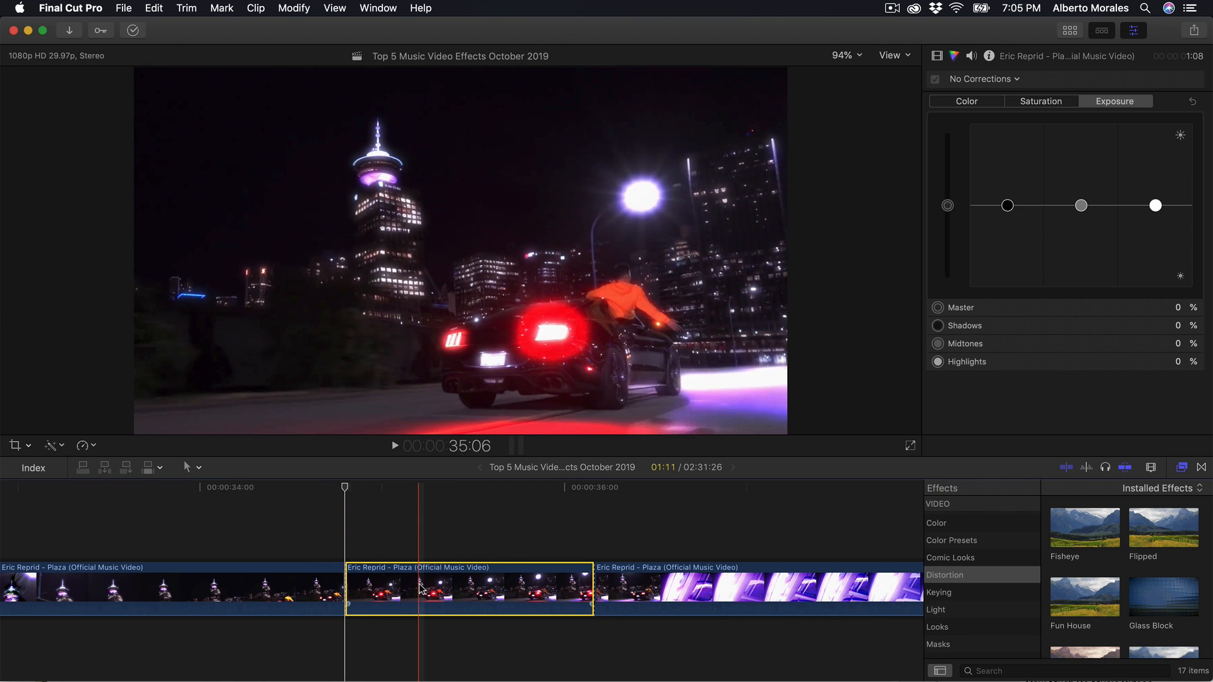
left_click(393, 487)
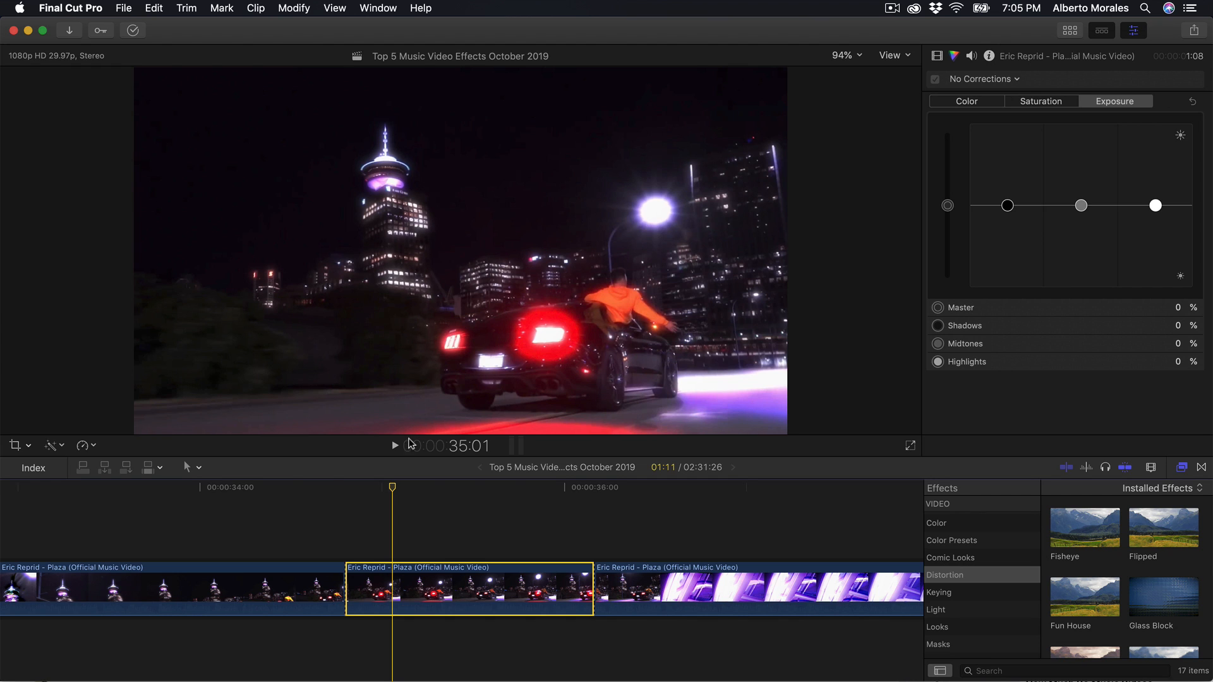
left_click(442, 487)
left_click_drag(441, 488, 413, 488)
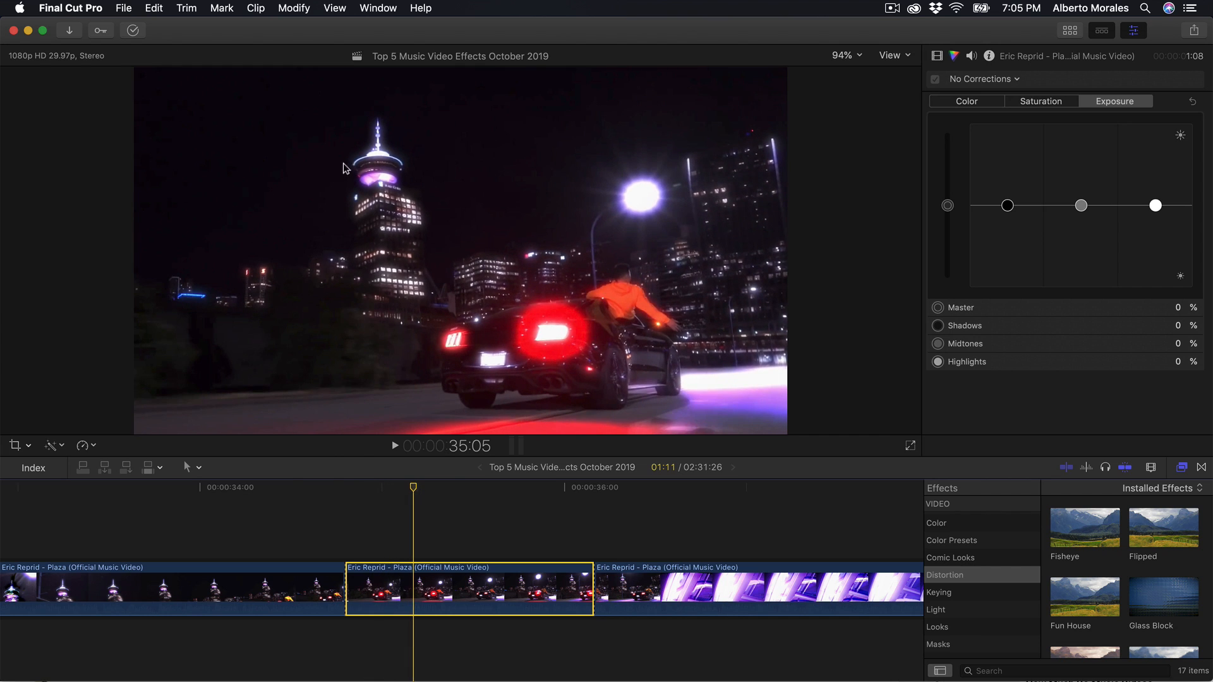
left_click_drag(418, 489, 358, 487)
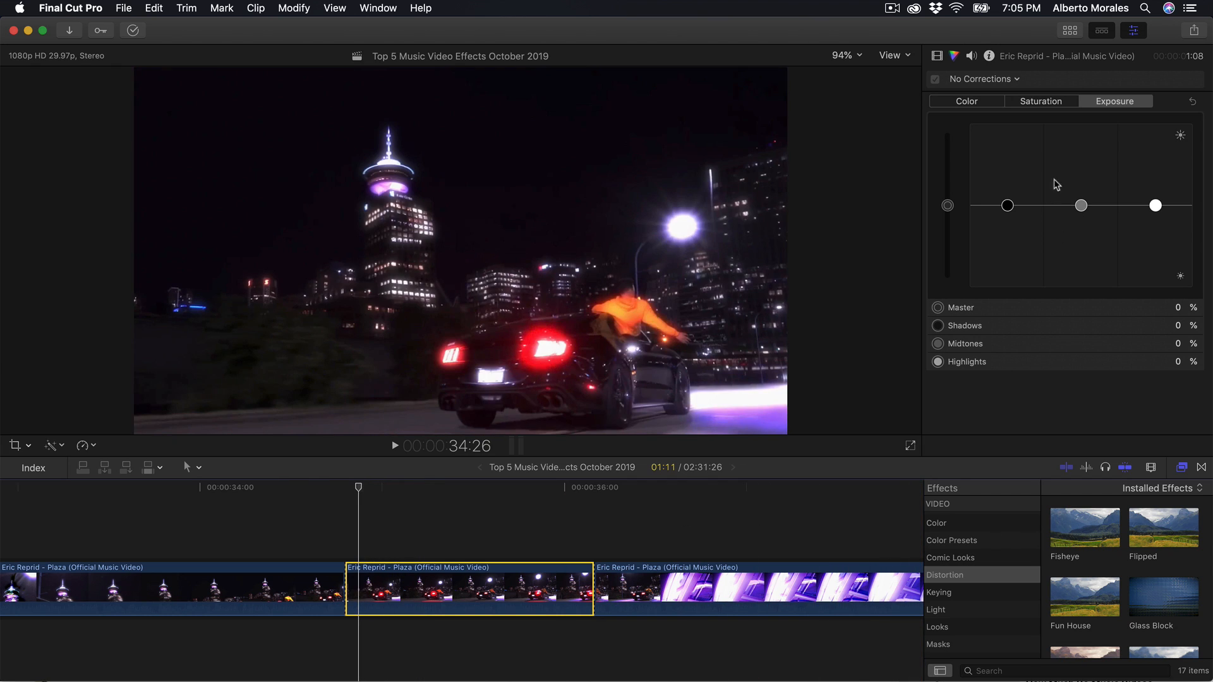
- Add a Color Board correction with a color mask to the car clip, sample the tower's window lights, and open the Color controls
left_click(955, 55)
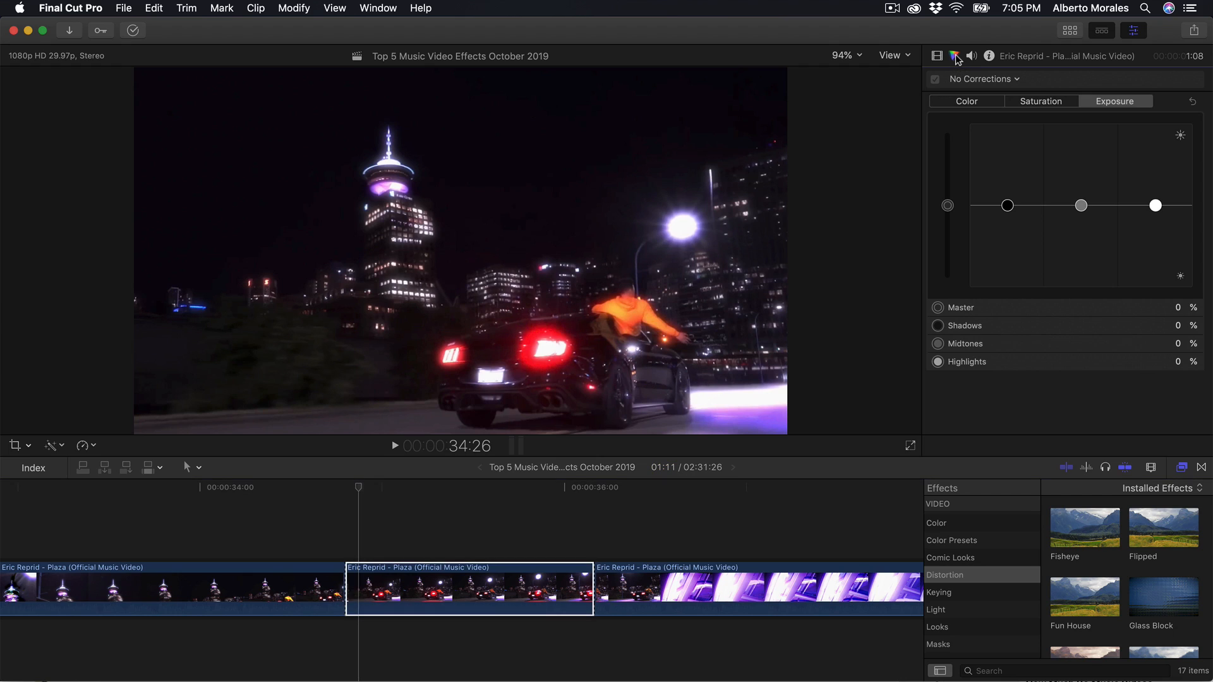
left_click(993, 79)
left_click(993, 110)
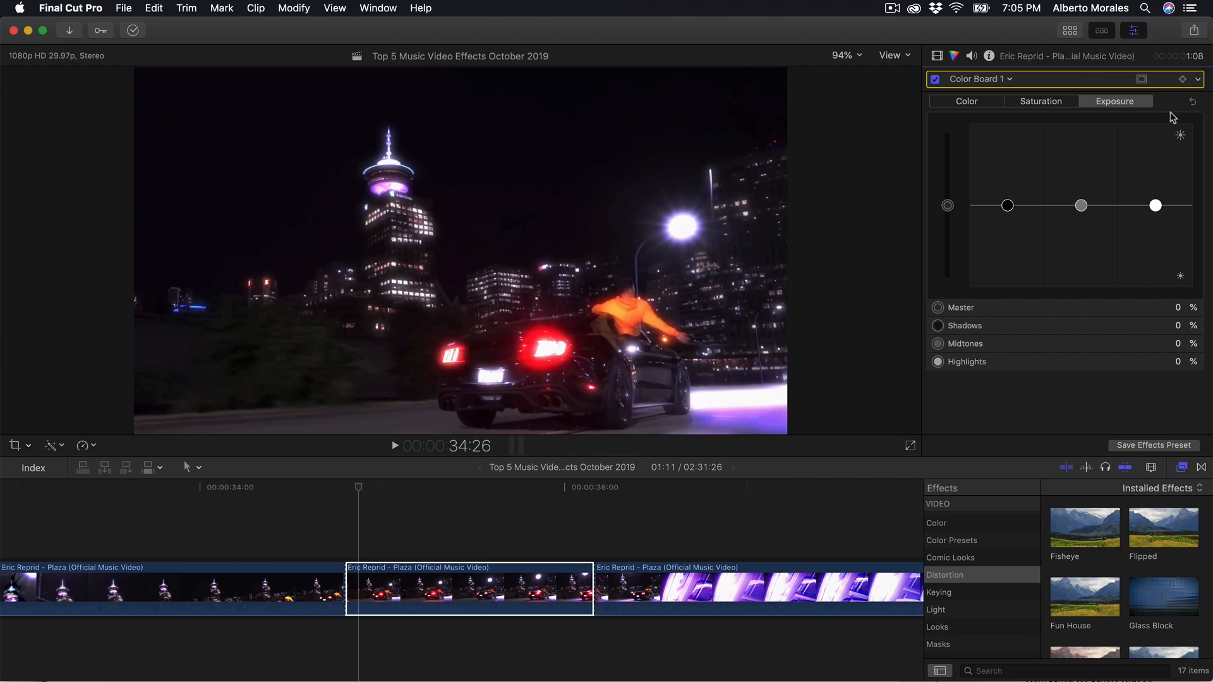
left_click(1197, 80)
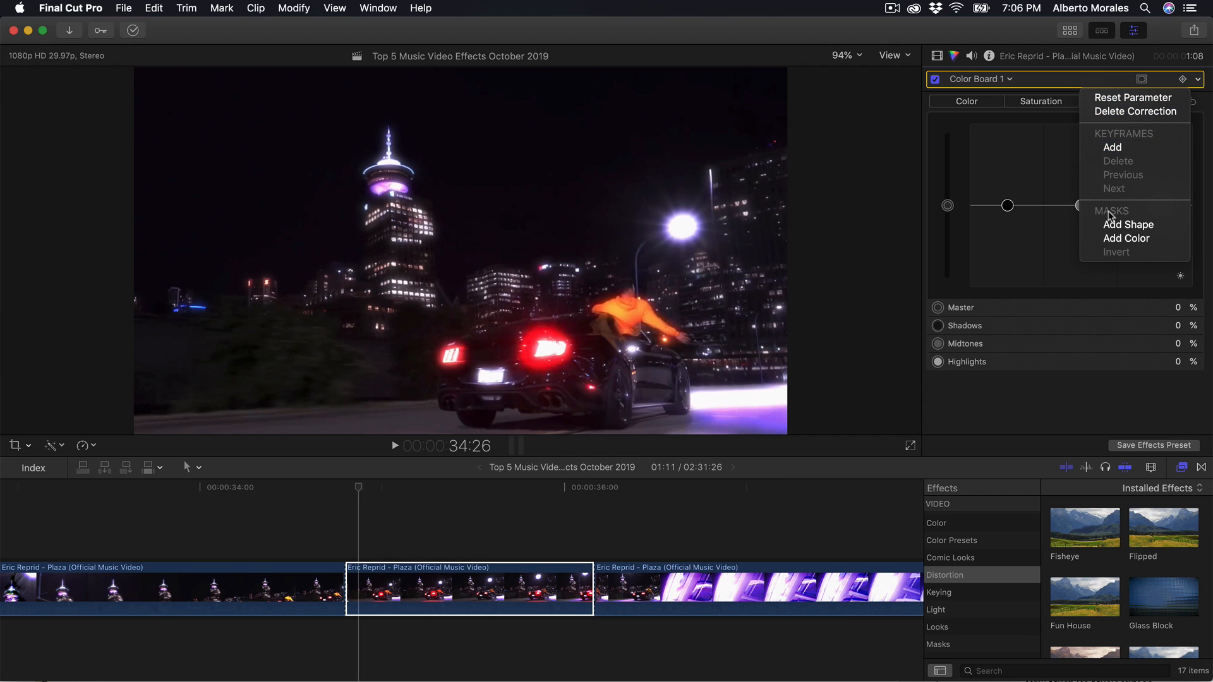
left_click(1120, 240)
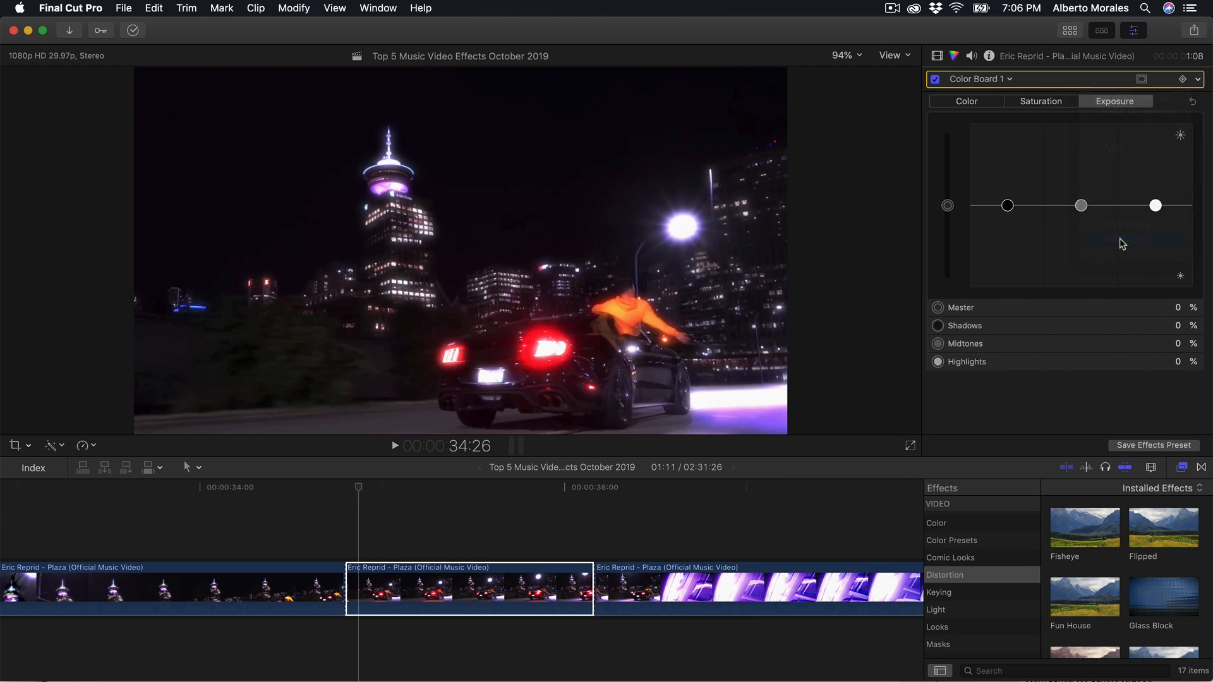
scroll(1036, 338, "down", 1)
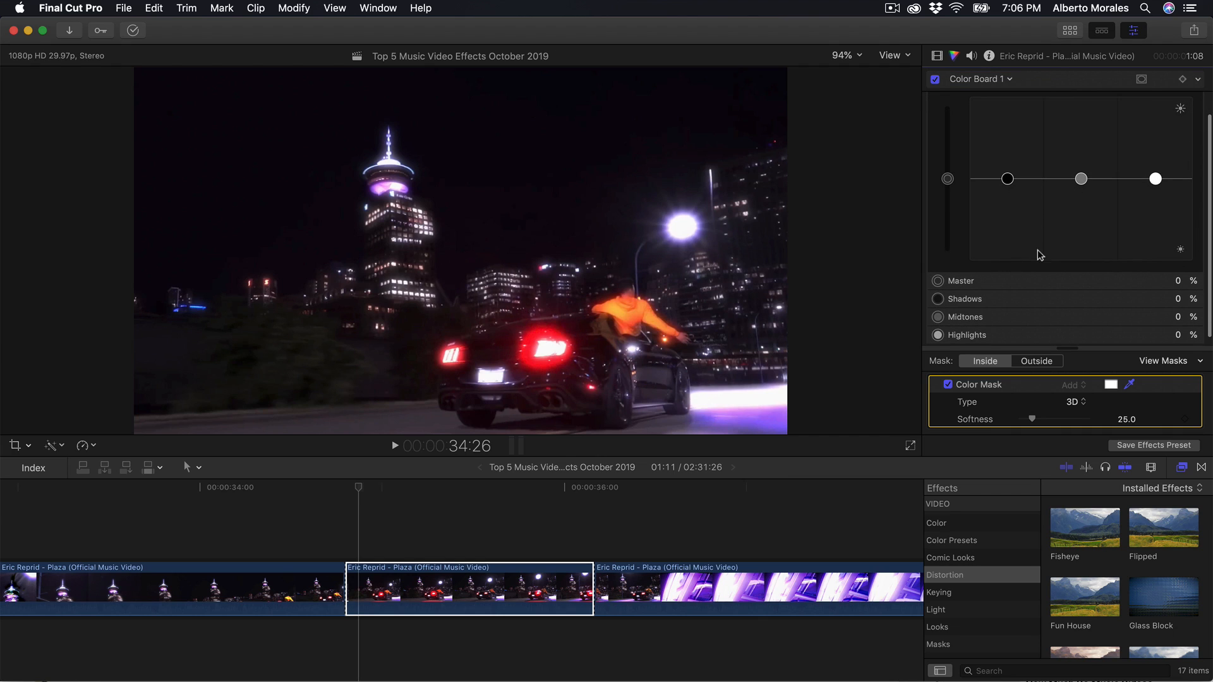
left_click(433, 216)
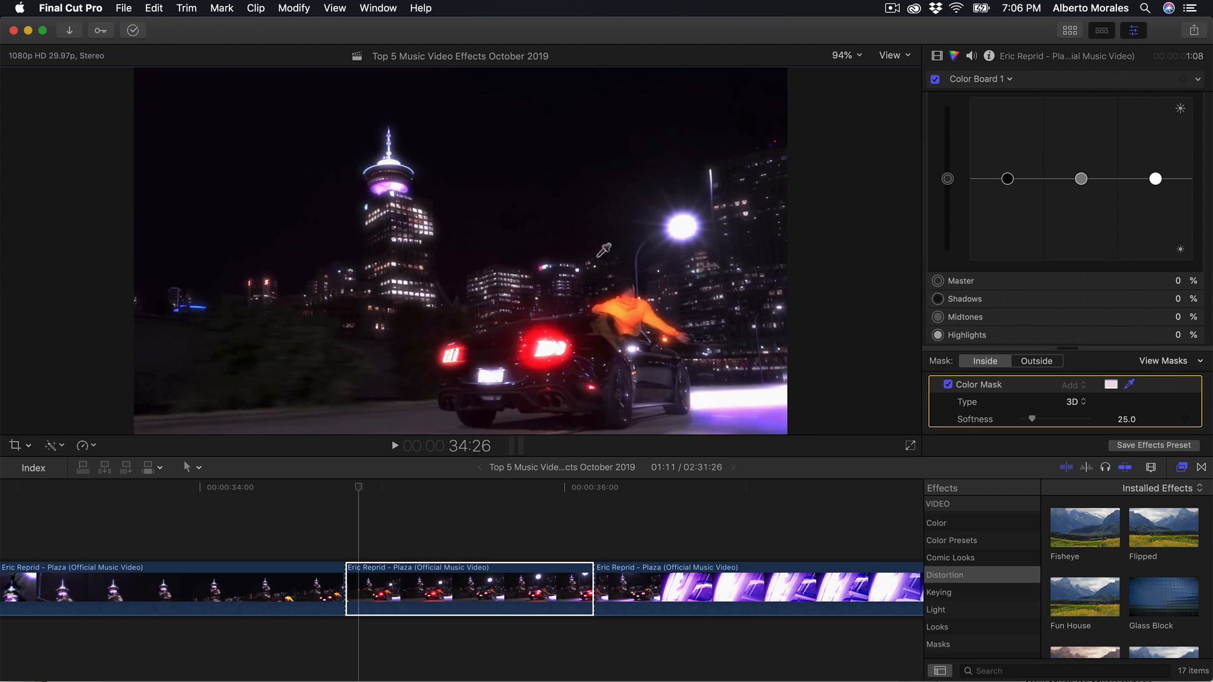
scroll(991, 222, "up", 1)
scroll(984, 150, "up", 2)
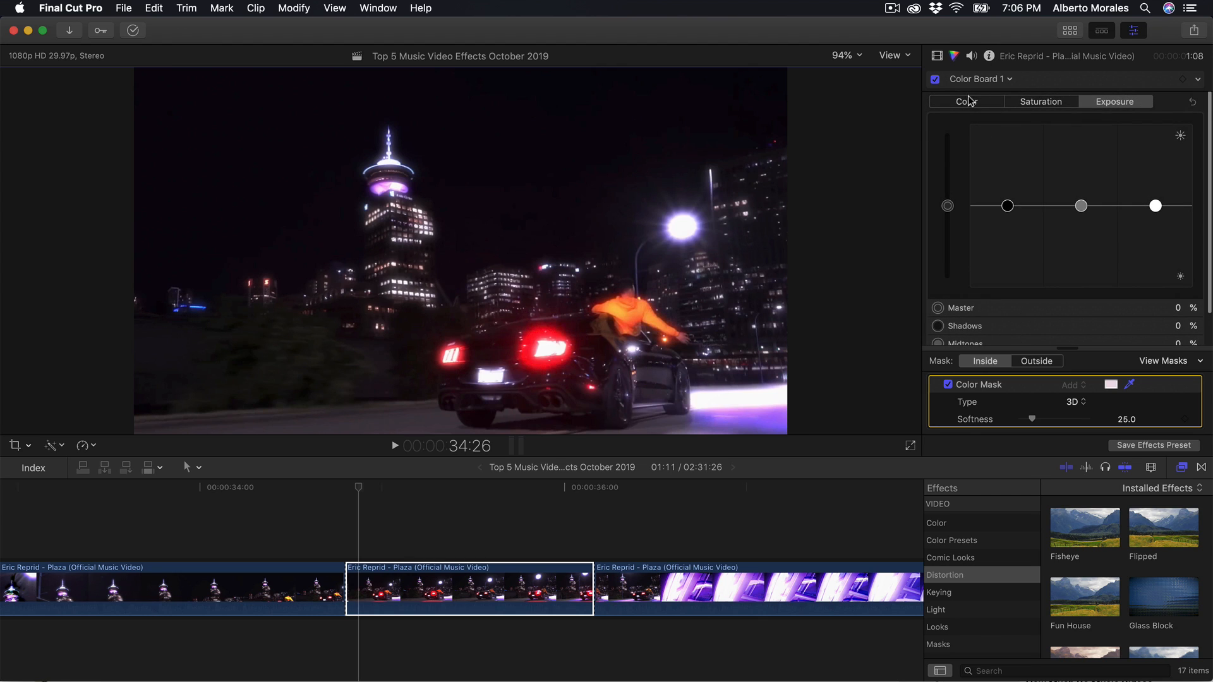
left_click(966, 103)
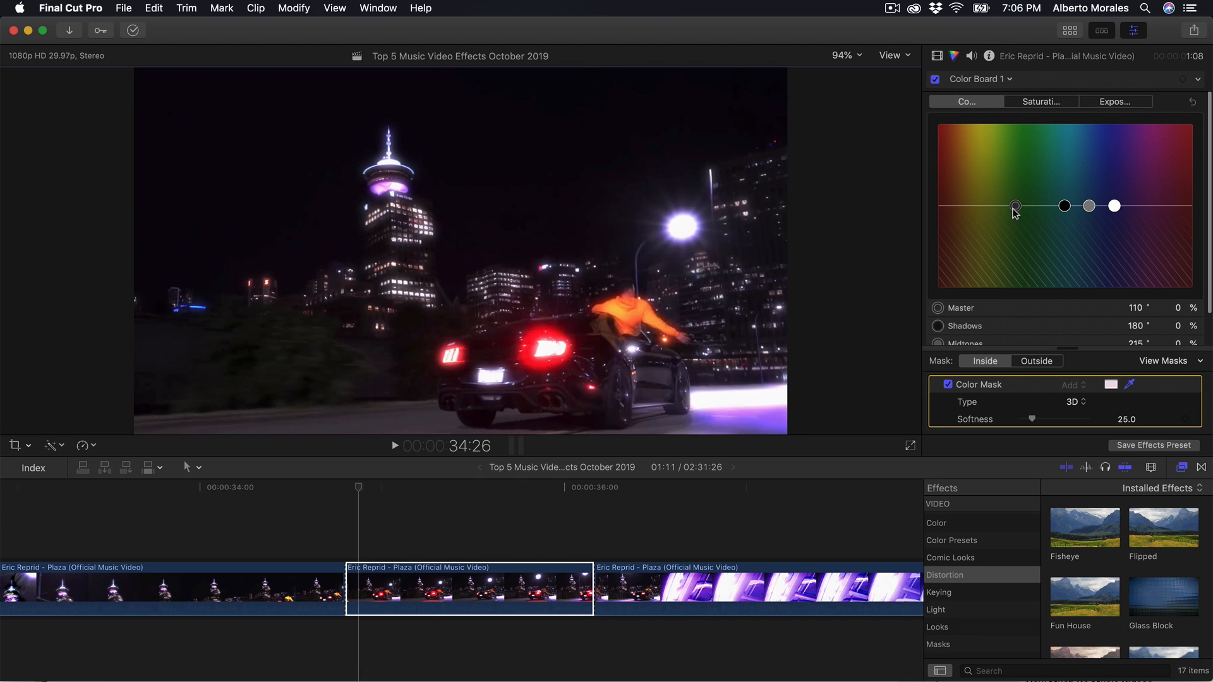
- Try tinting the masked area red with the Master color at 352° and 93%, and undo it
left_click_drag(1016, 208, 1104, 246)
left_click_drag(1137, 196, 1186, 129)
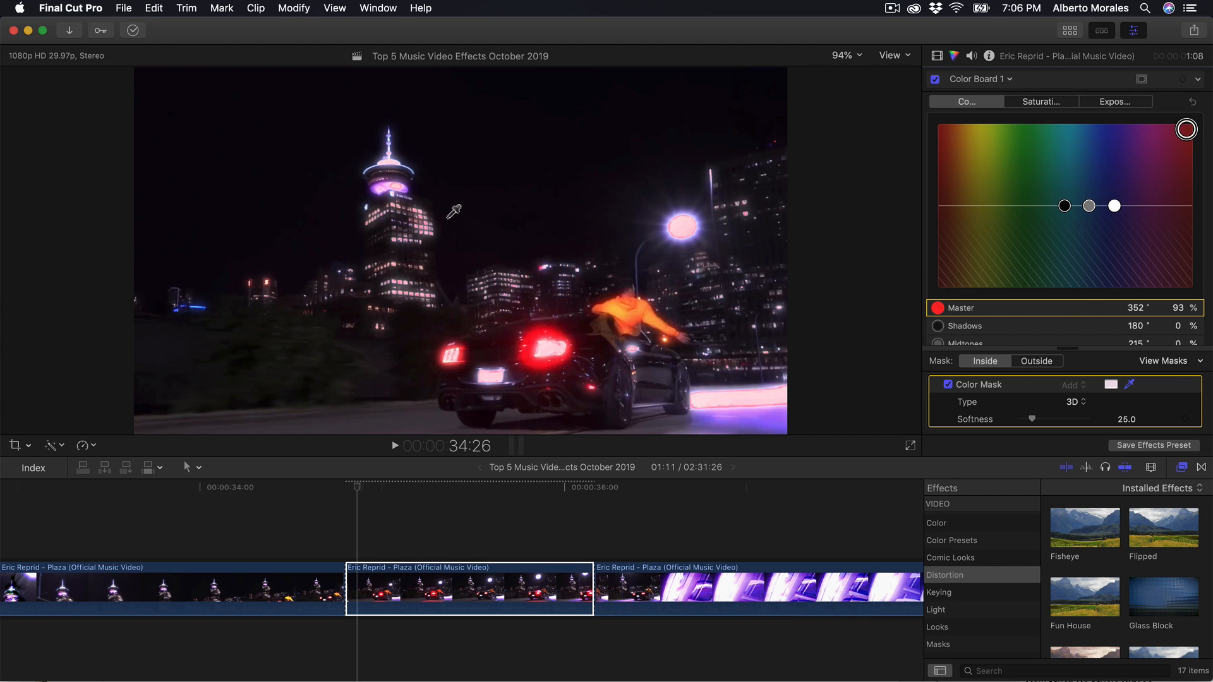
key("super+z")
- Set the Color Board's Master to 186° at 100%, Shadows to 205° at 76%, Midtones to 208° at 60% and Highlights to 241° at 40%
left_click_drag(1016, 205, 1068, 123)
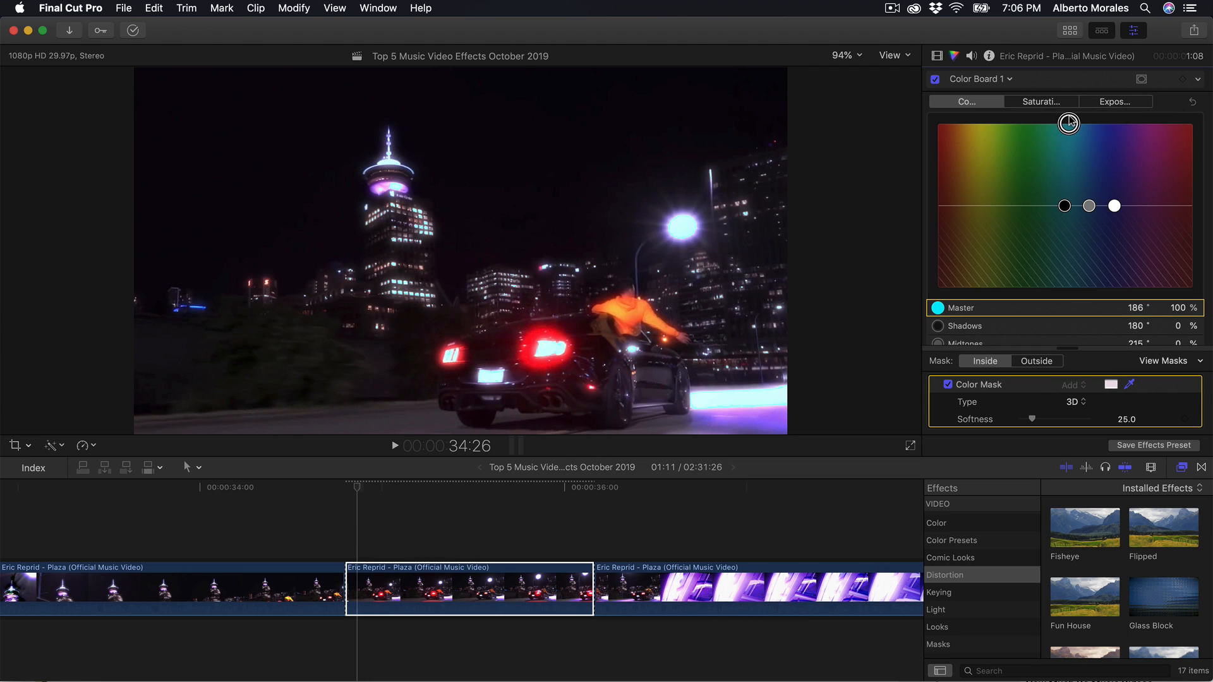
left_click_drag(1065, 207, 1085, 156)
left_click_drag(1114, 206, 1108, 171)
scroll(1104, 177, "down", 1)
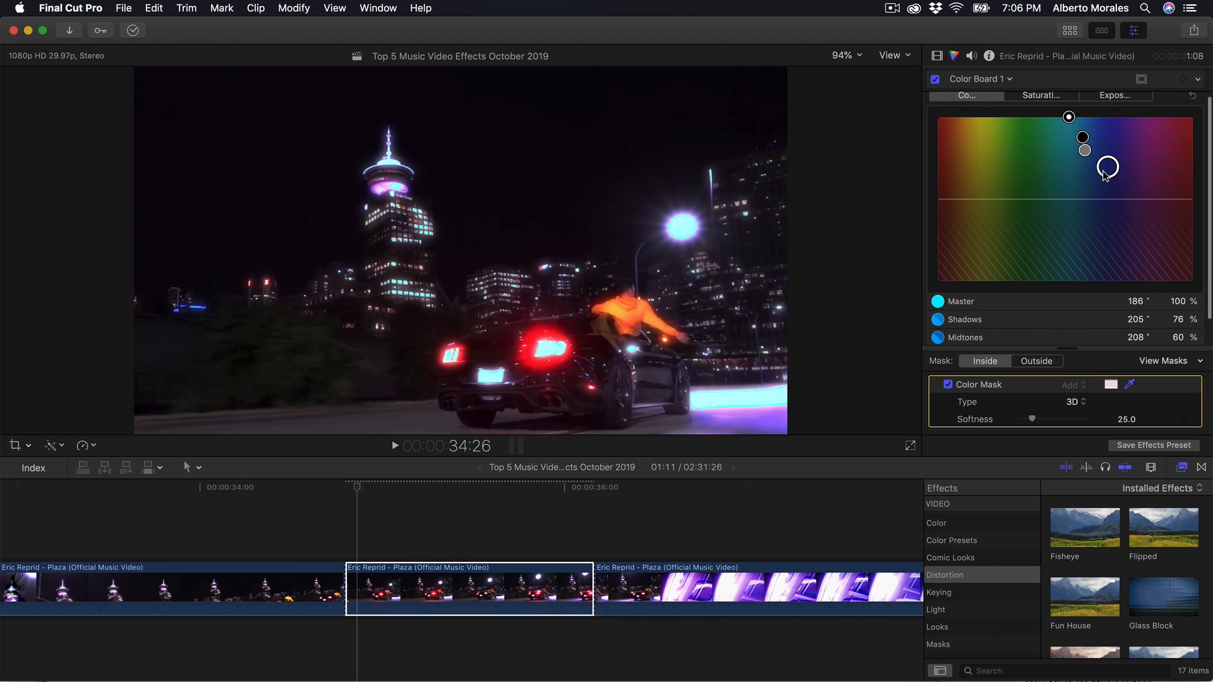
scroll(1080, 139, "up", 2)
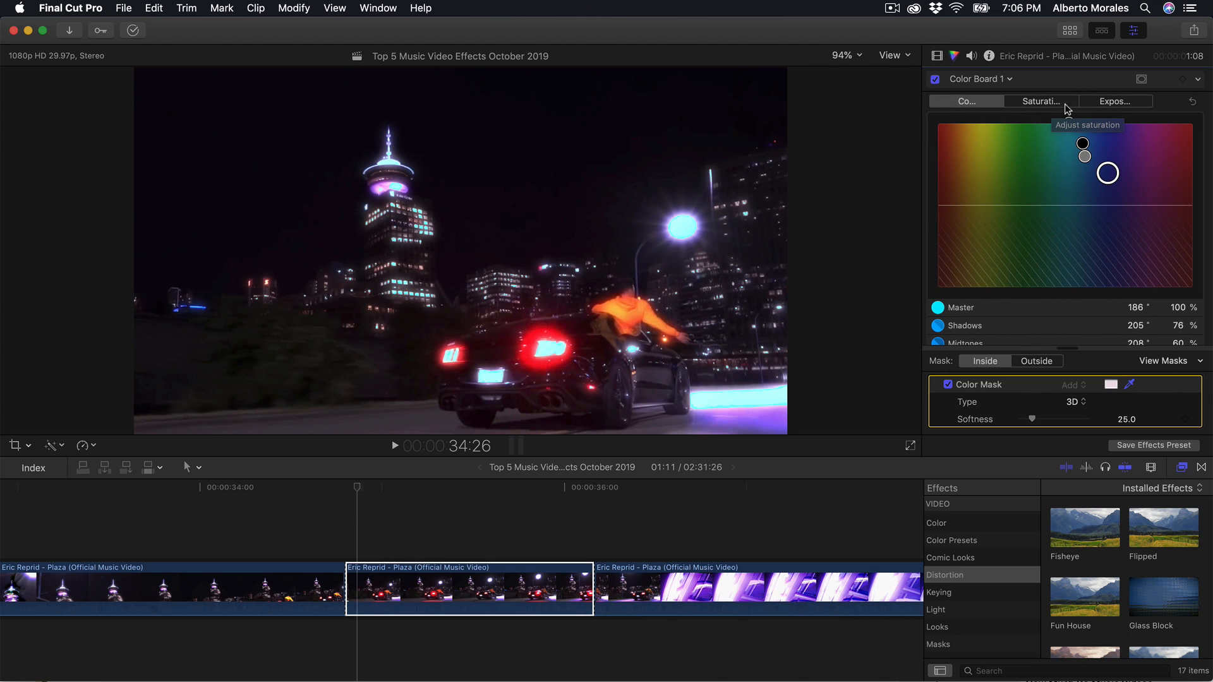
- Resample the color mask from a window area on the tower so the blue tint covers the building lights
scroll(1068, 120, "down", 1)
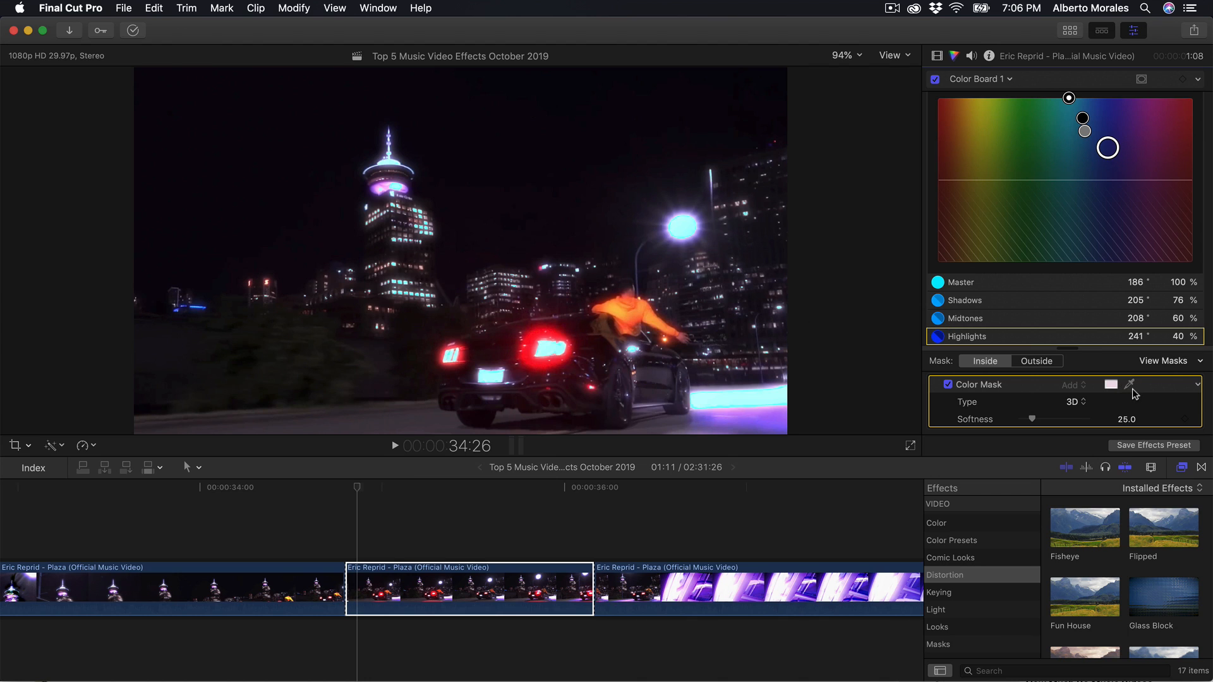
left_click_drag(424, 203, 425, 204)
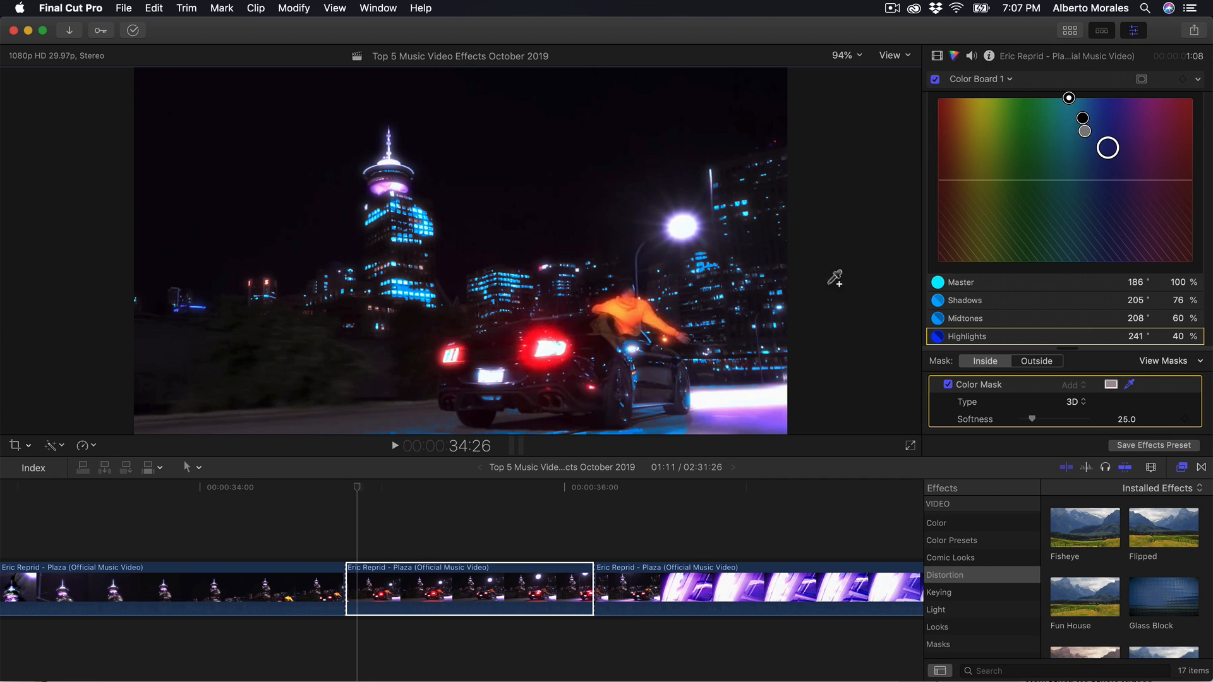
- Set the Color Board's Master to 322° at 88%, Midtones to 190° at 55% and Highlights to 267° at 63%
left_click_drag(1067, 99, 1165, 108)
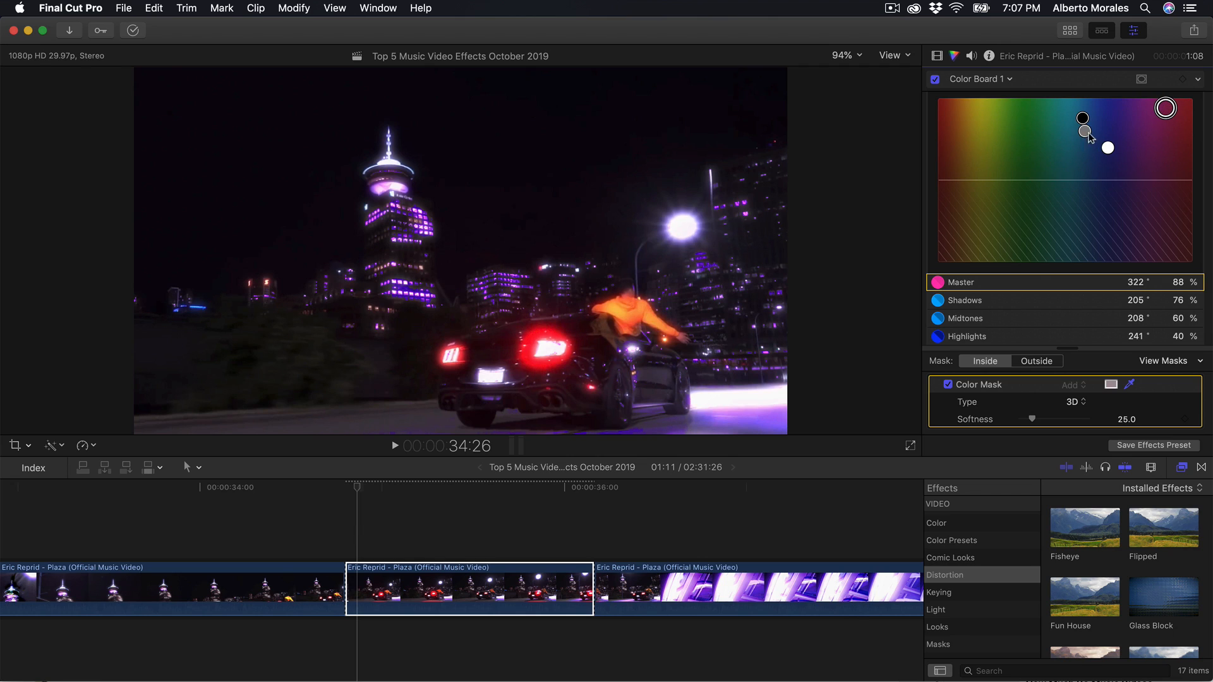
left_click_drag(1086, 133, 1125, 129)
- Compare the building lights with the Color Board 1 correction switched off and on, leaving it enabled
left_click(936, 79)
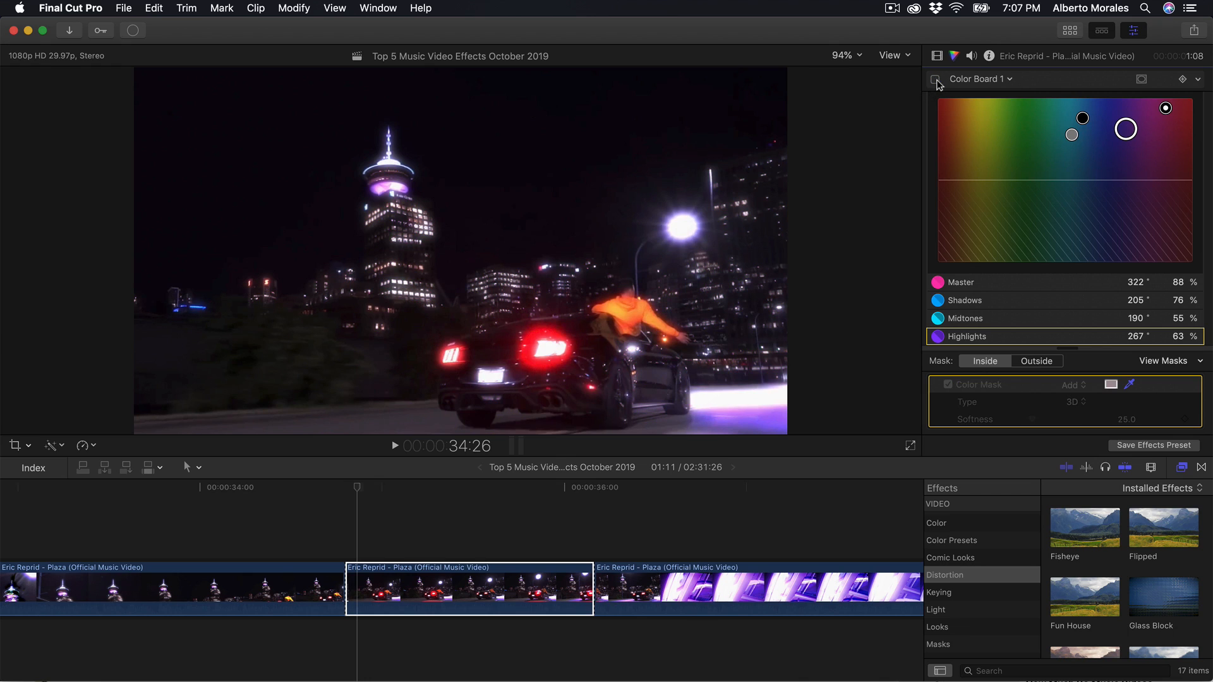
left_click(935, 79)
left_click(935, 79)
left_click(935, 79)
left_click(935, 79)
left_click(935, 79)
left_click(935, 78)
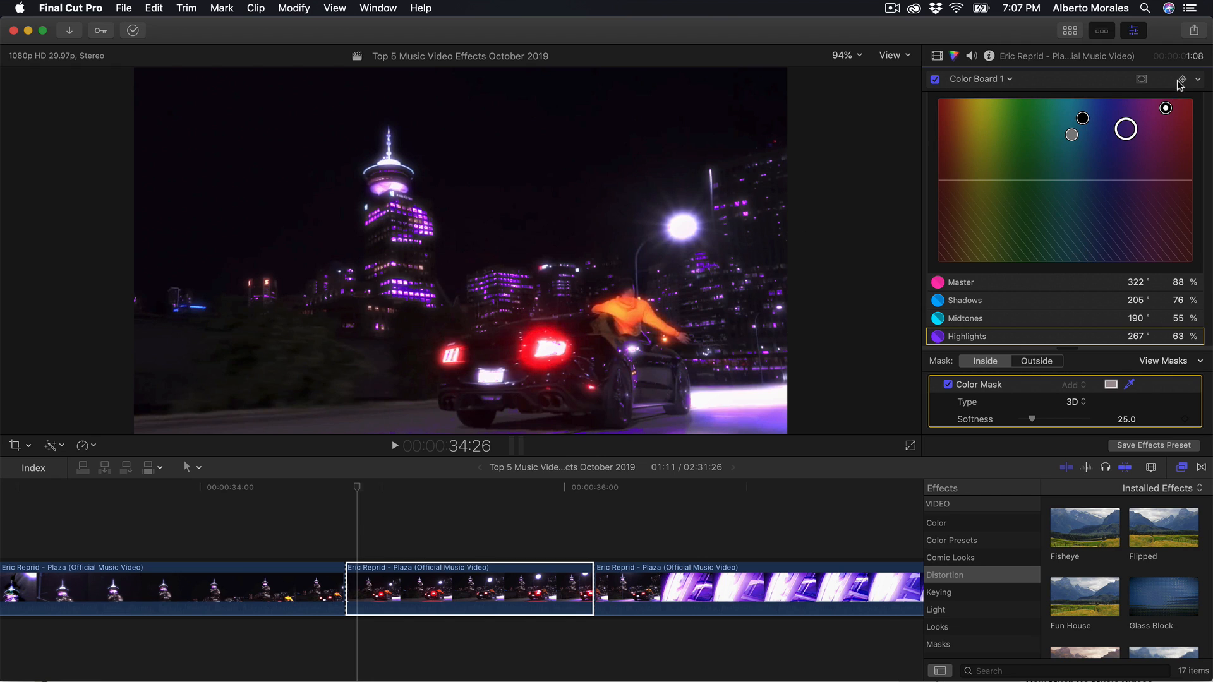
- Add a shape mask to Color Board 1 and center it over the lit tower
left_click(1142, 80)
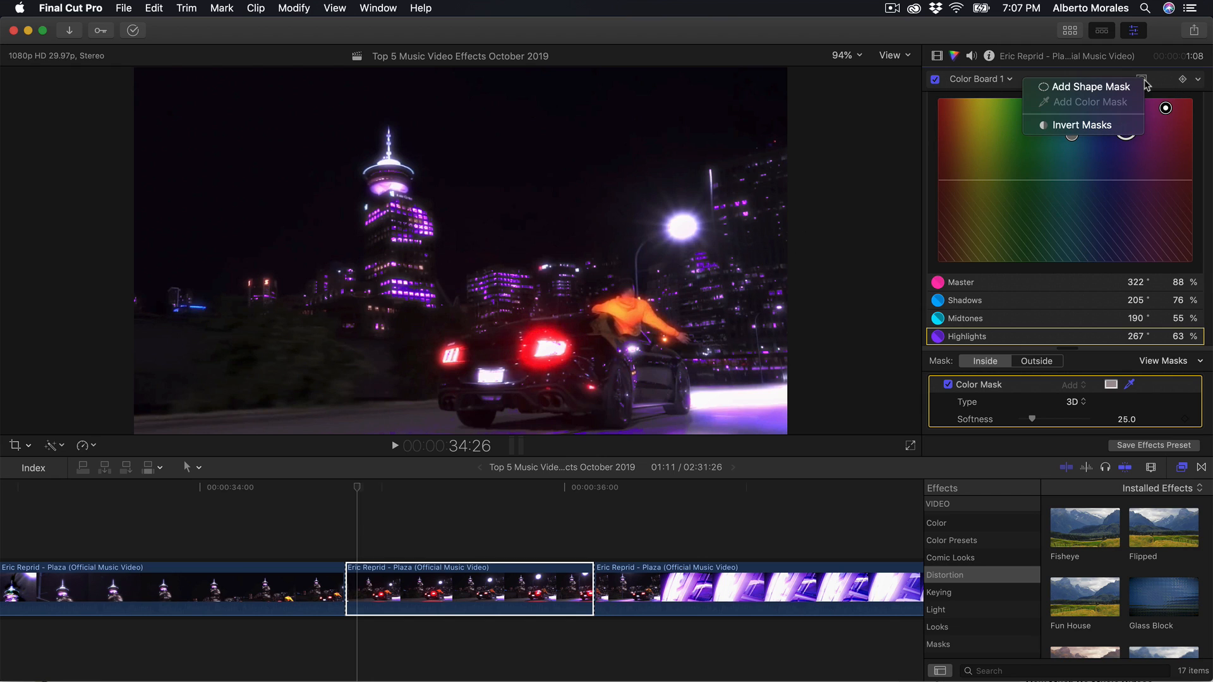
left_click(1104, 88)
left_click_drag(475, 253, 399, 228)
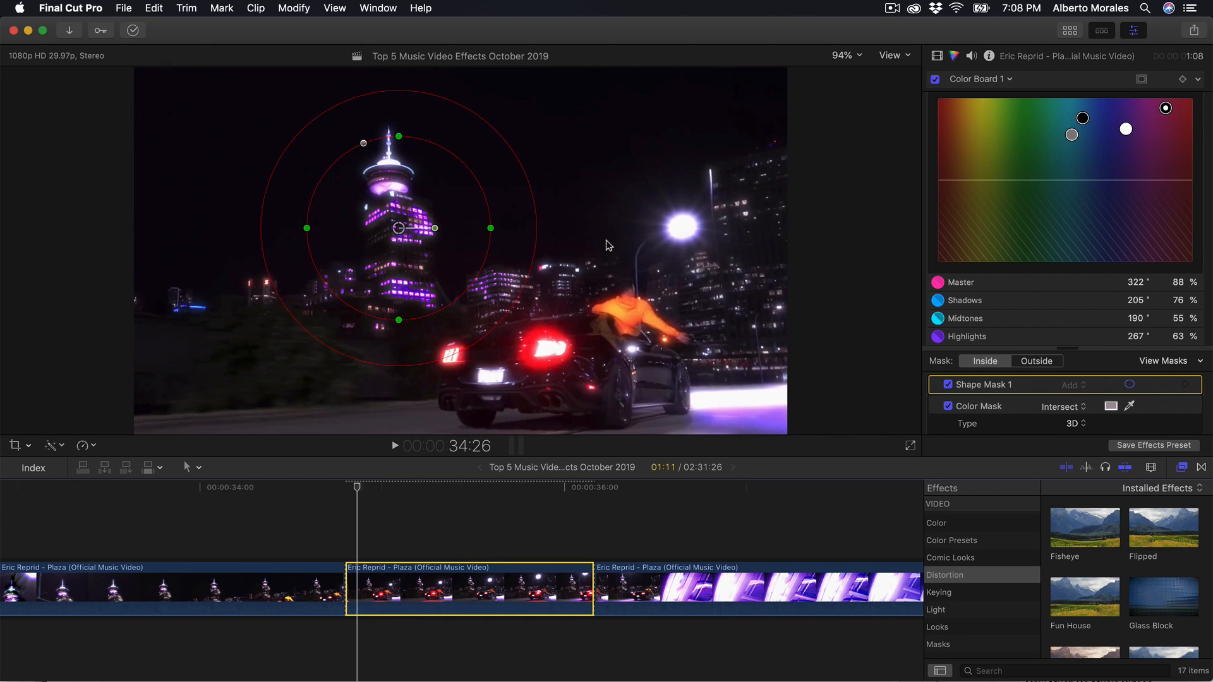
- At the start of the car clip, stretch and reposition the shape mask into a wide ellipse covering the skyline above the car
left_click_drag(357, 487, 345, 488)
left_click_drag(404, 237, 400, 219)
left_click_drag(488, 211, 641, 210)
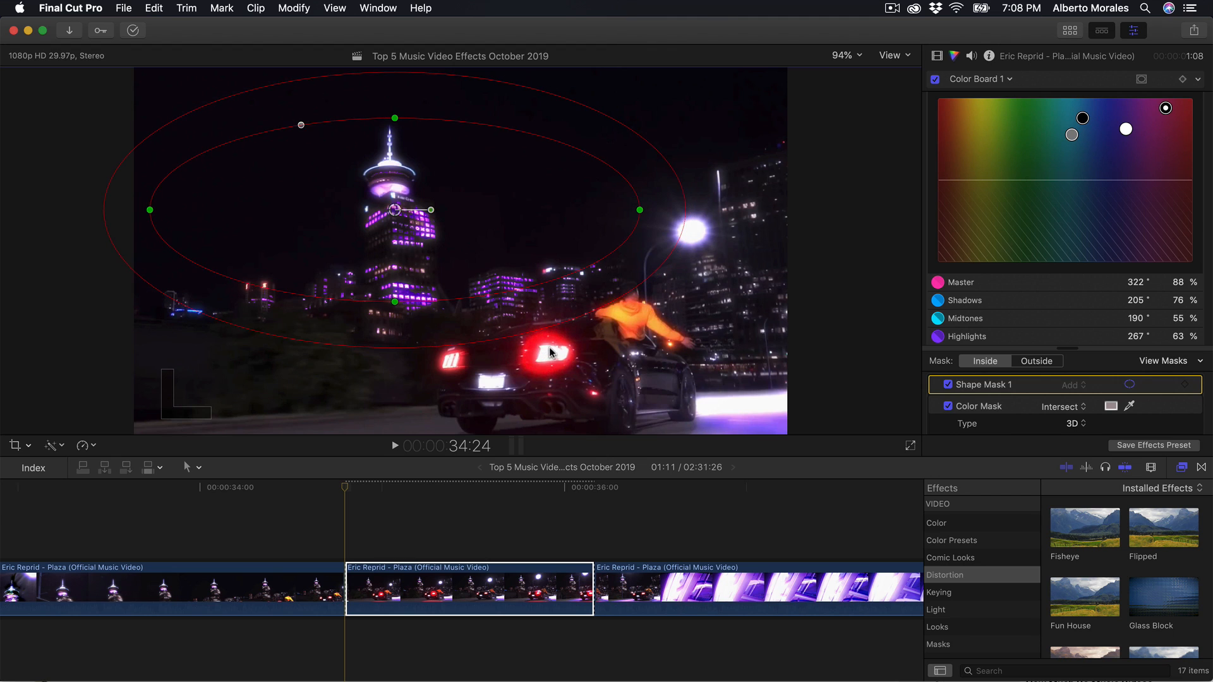
left_click_drag(559, 283, 598, 318)
left_click_drag(394, 210, 421, 210)
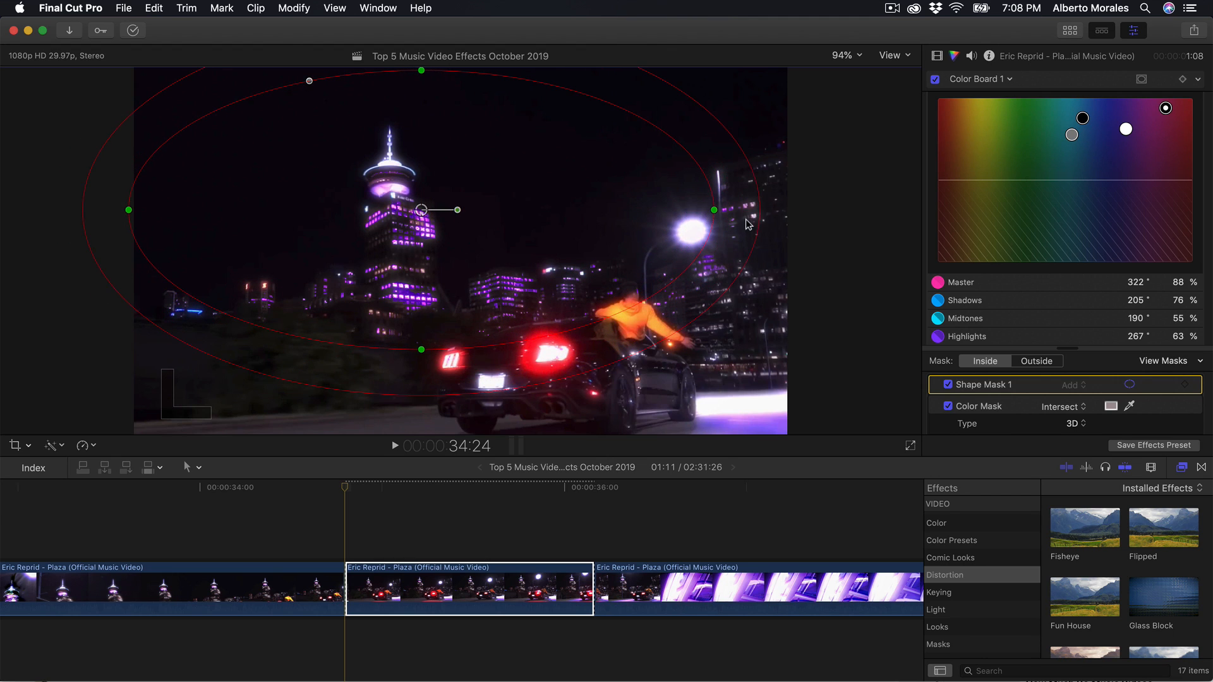
left_click_drag(763, 226, 803, 220)
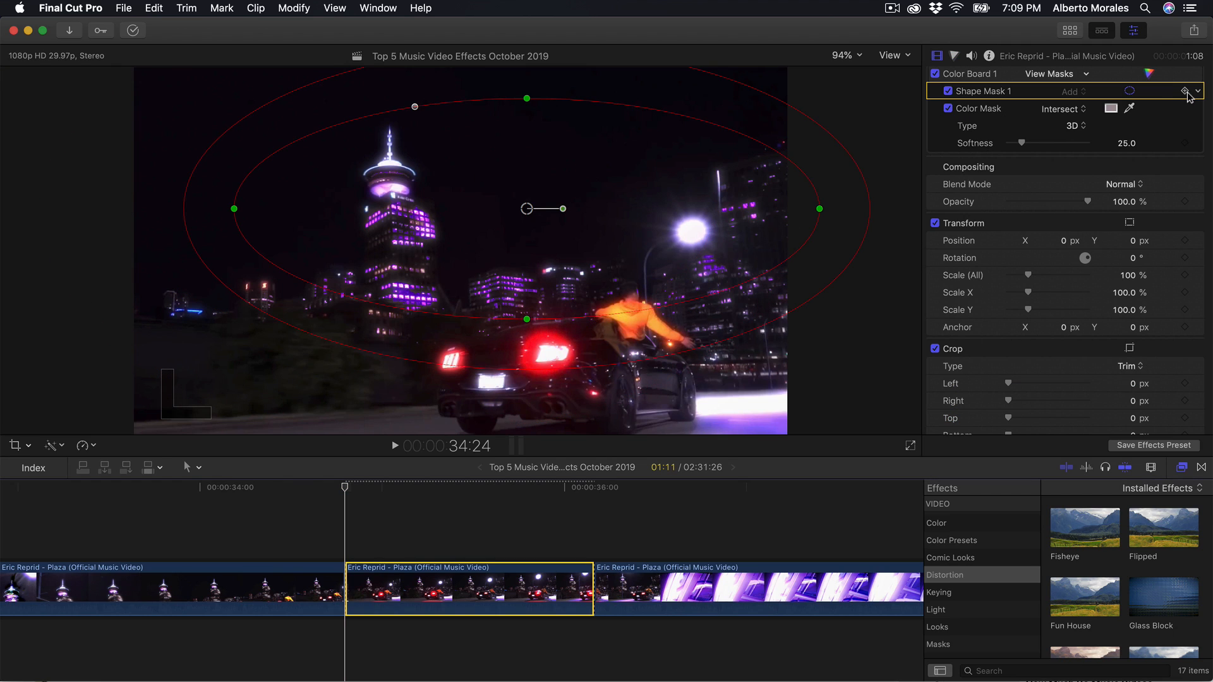
- Add a Shape Mask 1 keyframe at the start of the car clip, at 34:24
left_click(1185, 93)
left_click(953, 55)
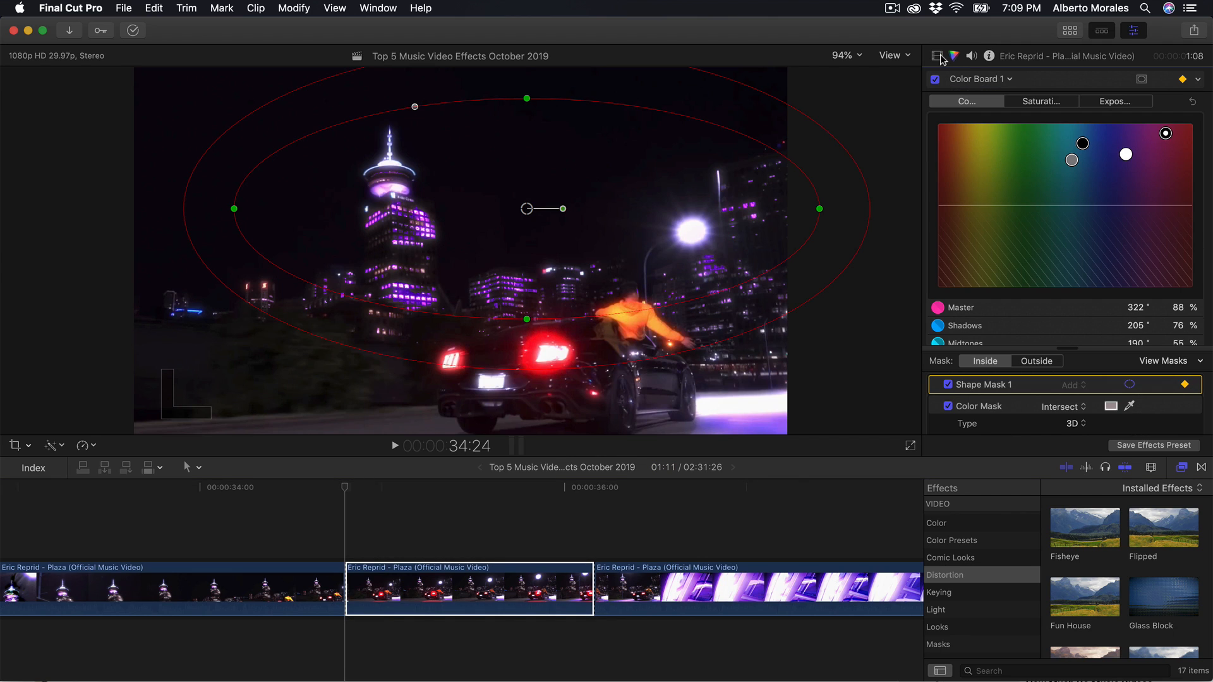
left_click(940, 56)
- Animate the shape mask to follow the skyline by repositioning it at 35:15, 35:27 and the end of the clip
left_click_drag(346, 487, 477, 487)
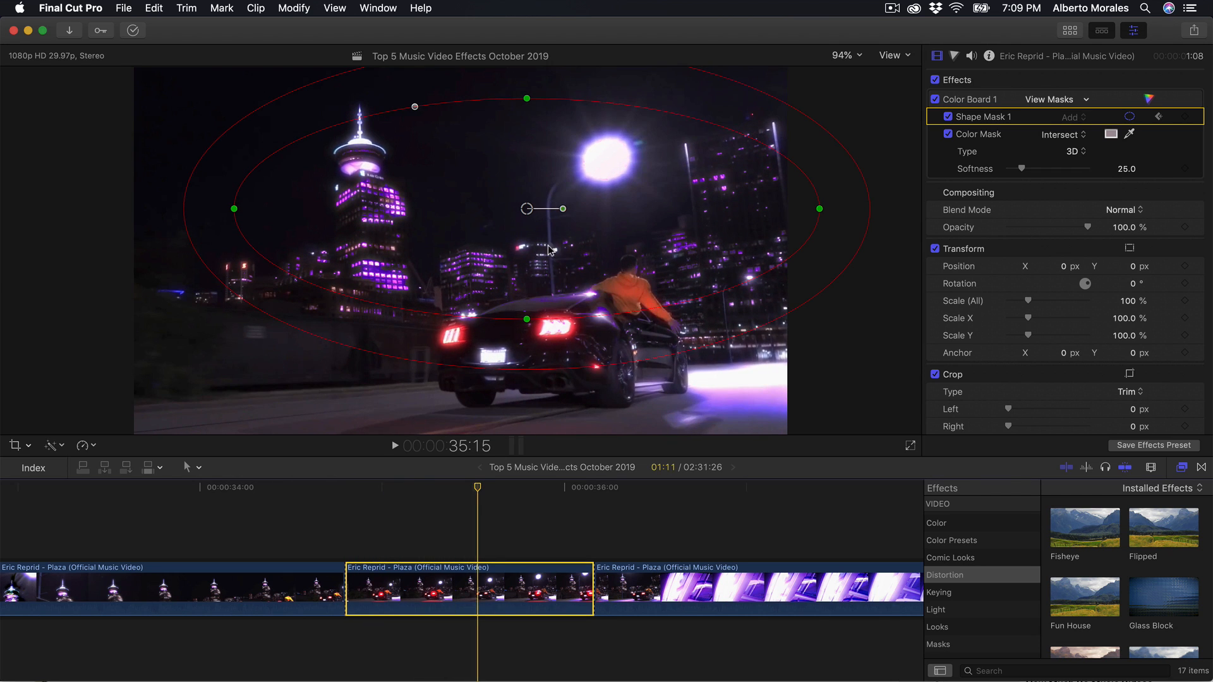
left_click_drag(526, 210, 497, 204)
left_click_drag(464, 487, 550, 503)
left_click_drag(495, 204, 478, 177)
left_click_drag(466, 336, 465, 335)
left_click(544, 488)
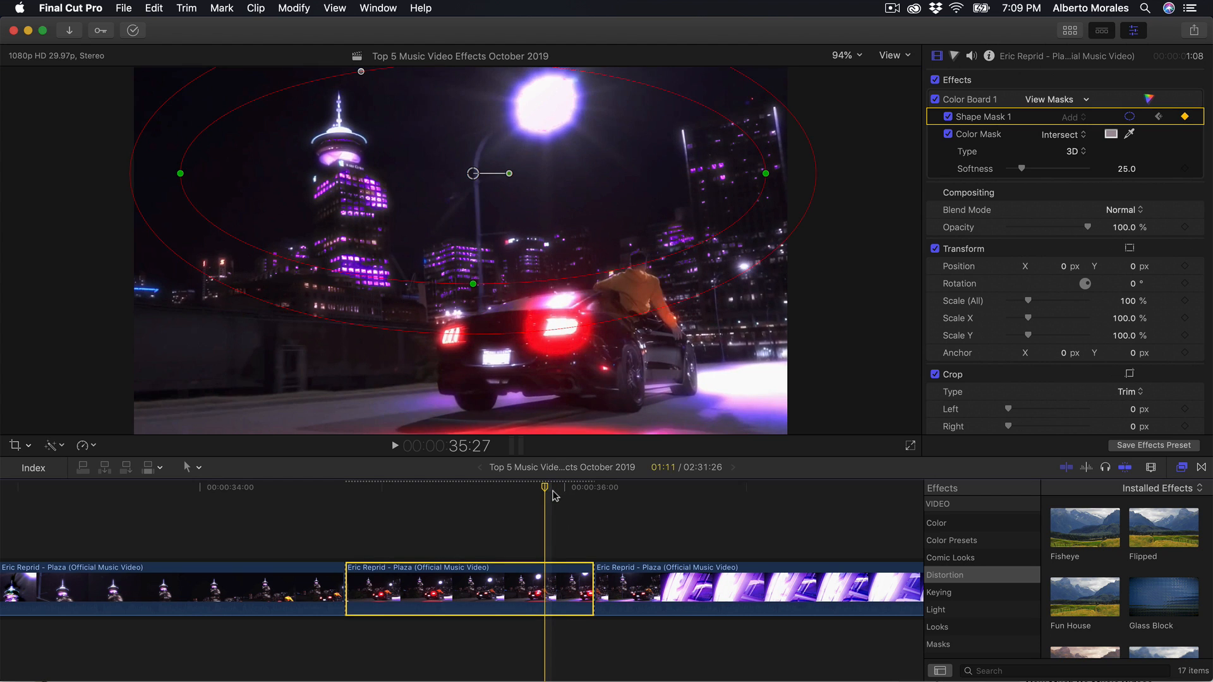
left_click_drag(554, 484, 593, 485)
left_click_drag(472, 173, 471, 163)
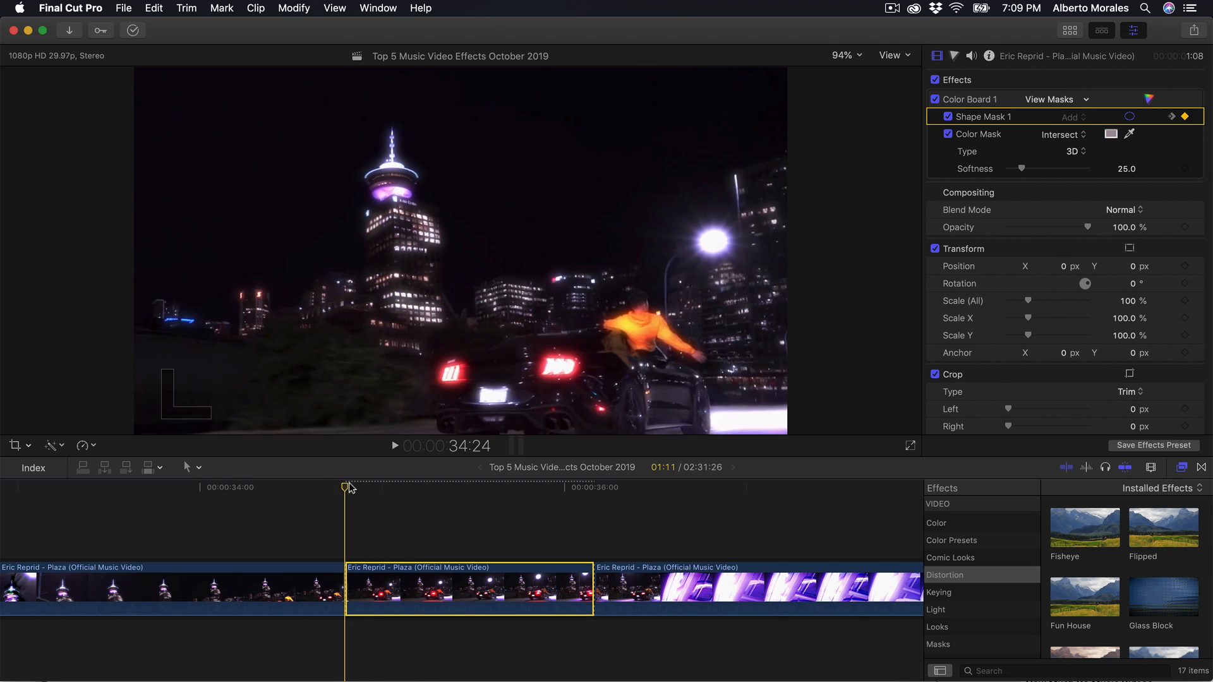
- Play back the car clip from its start to check the animated mask over the building lights
key("space")
key("space")
key("space")
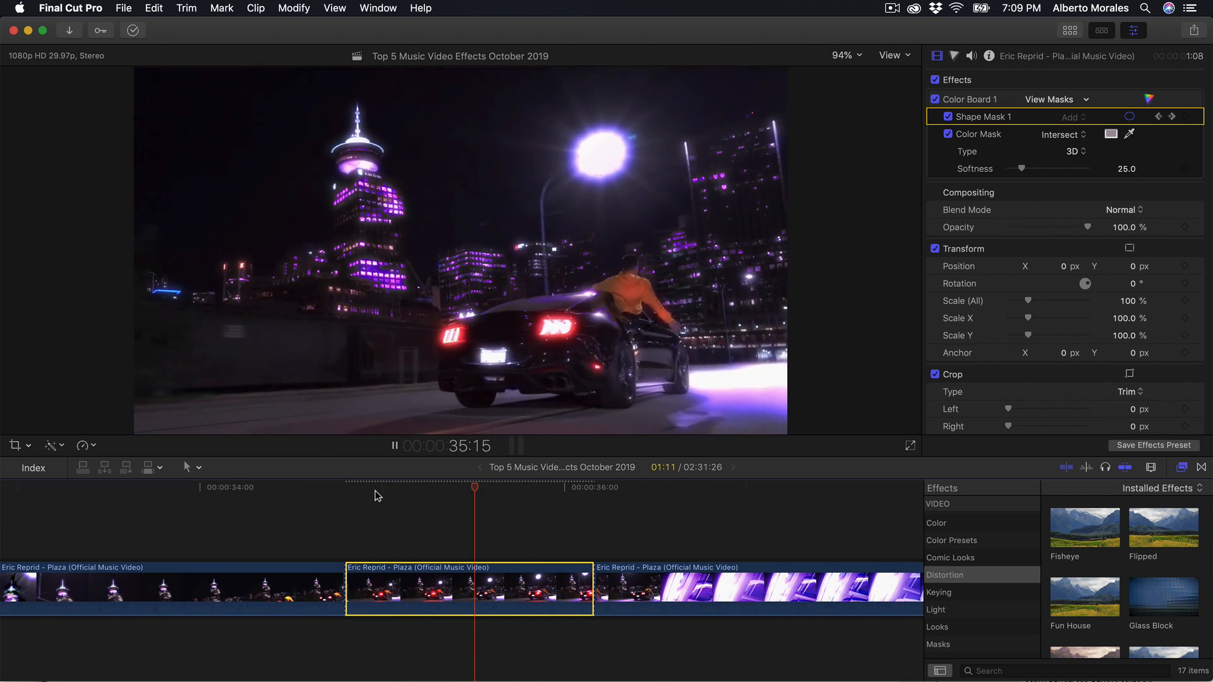
key("space")
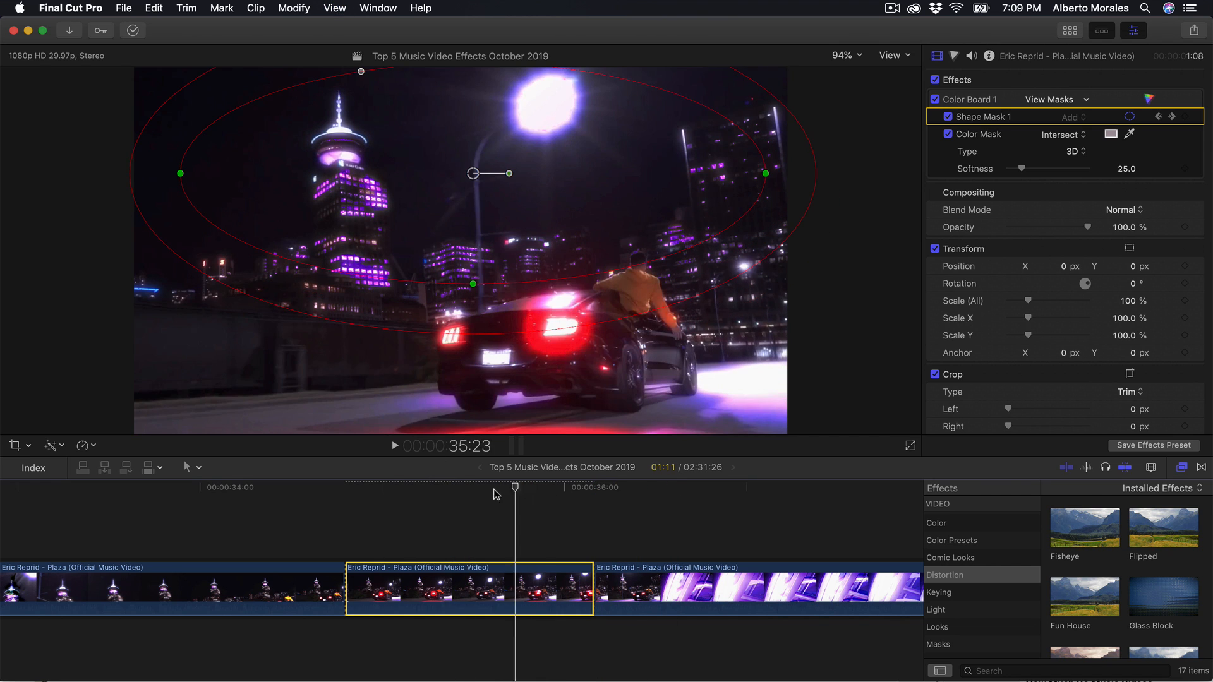
- Compare playback of the car clip with its effects disabled and enabled, leaving the effects on
left_click(935, 80)
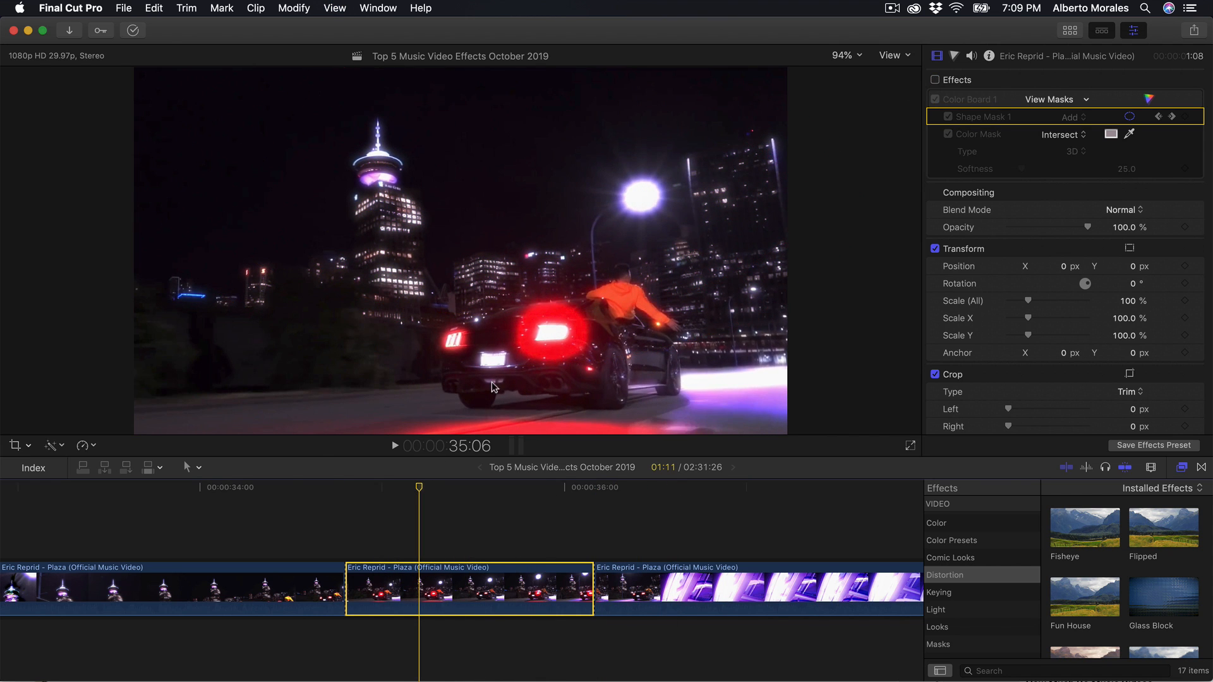
key("space")
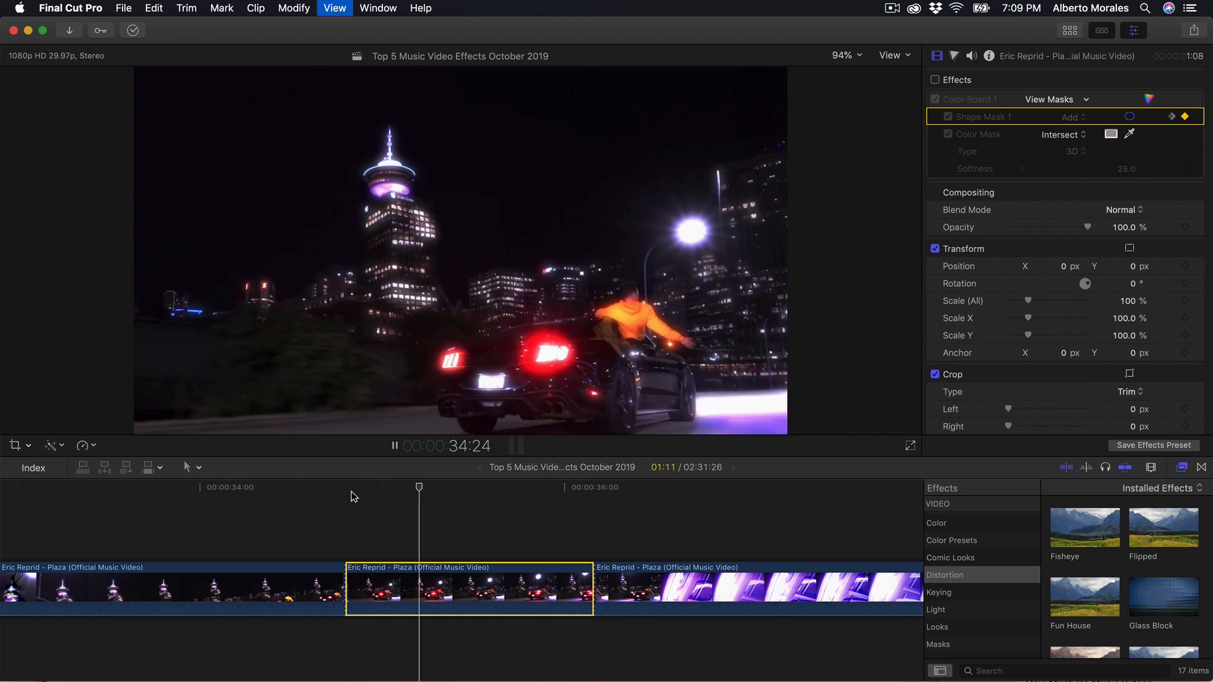
key("space")
left_click(935, 80)
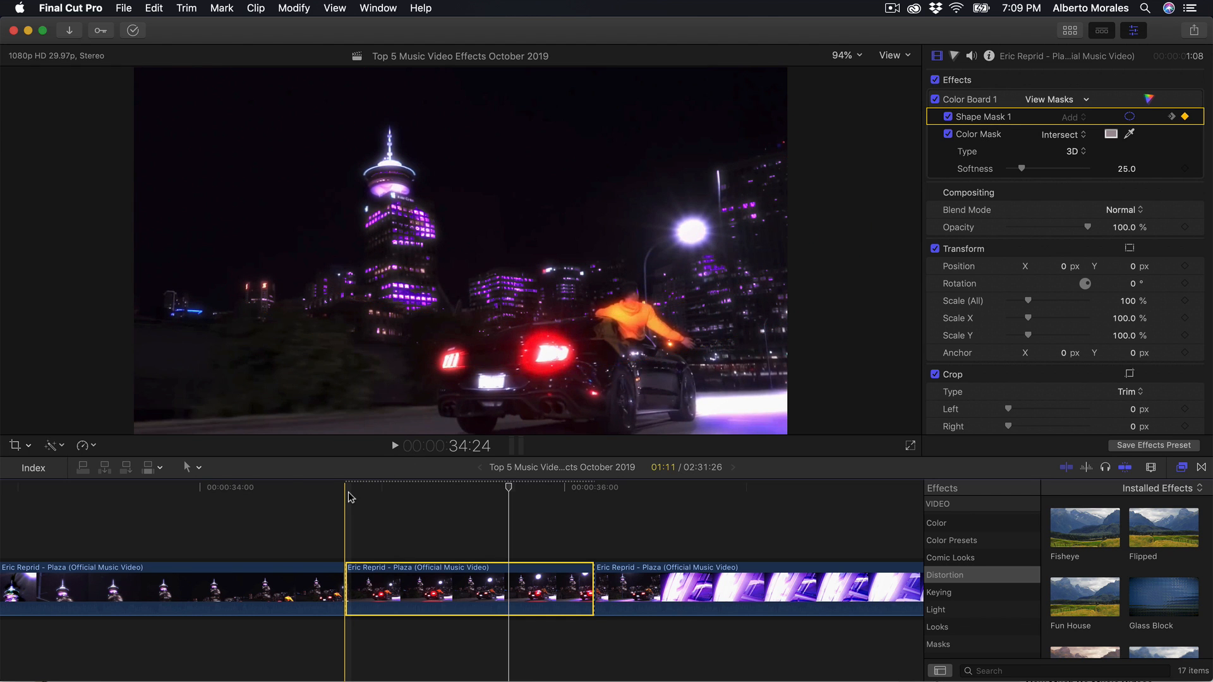
key("space")
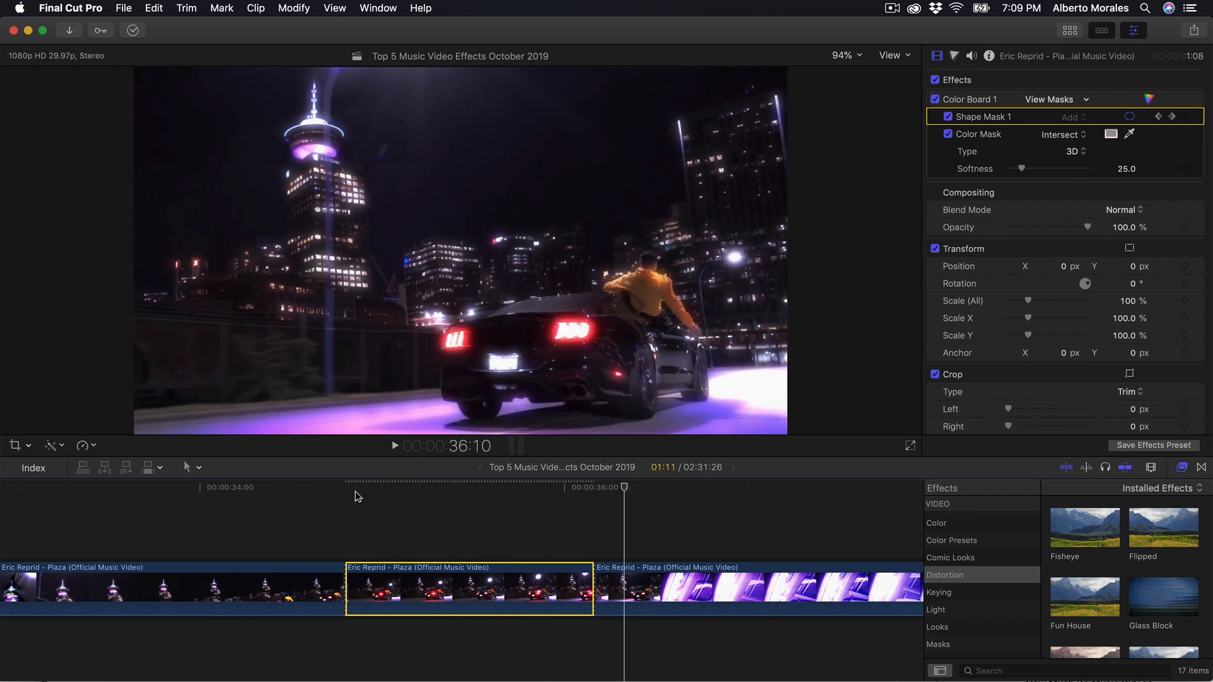
key("space")
key("space")
key("space")
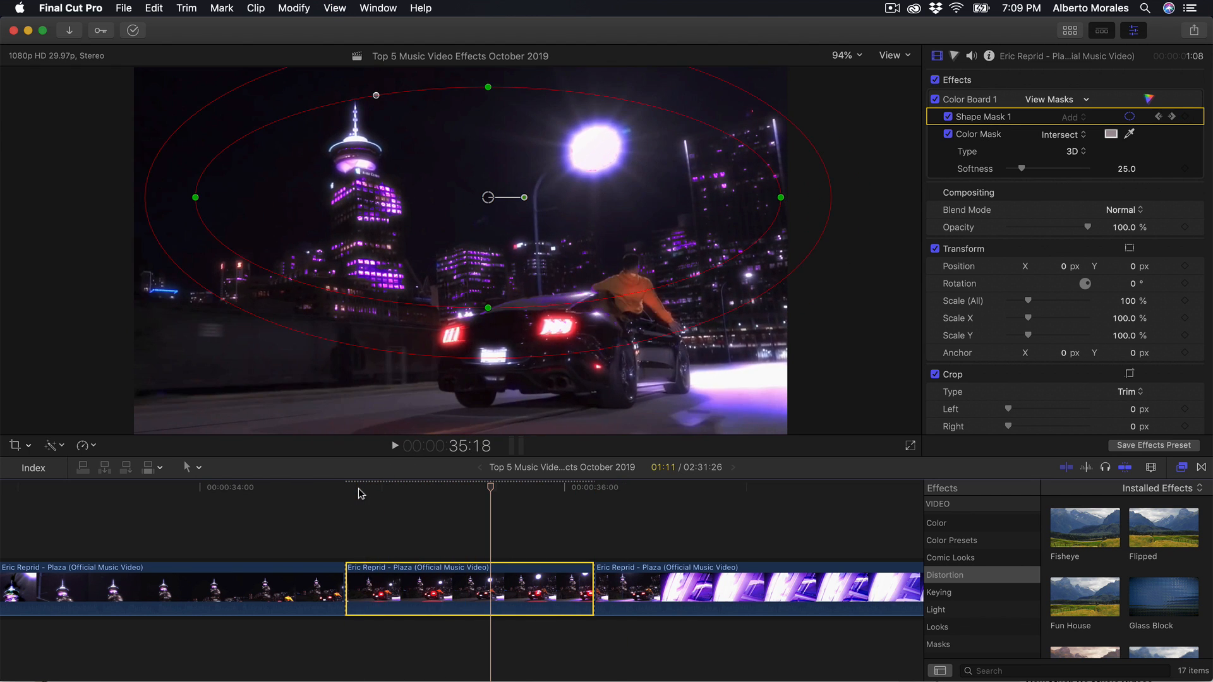